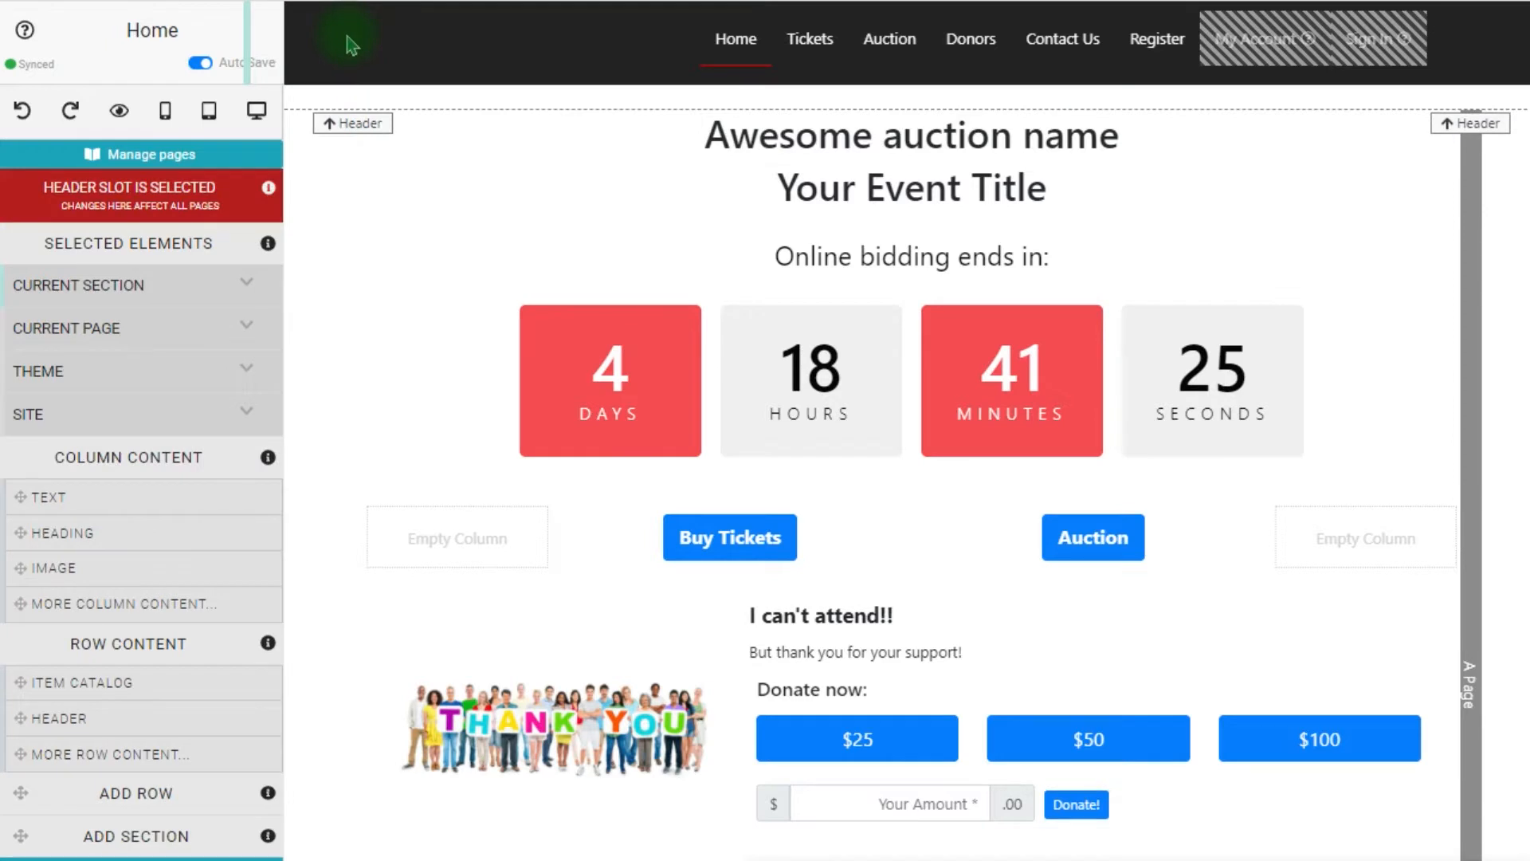
Step: Add a one-column section above the navigation bar in the header slot and insert an image into it
{"action": "left_click_drag", "start_coordinate": [223, 837], "coordinate": [648, 41]}
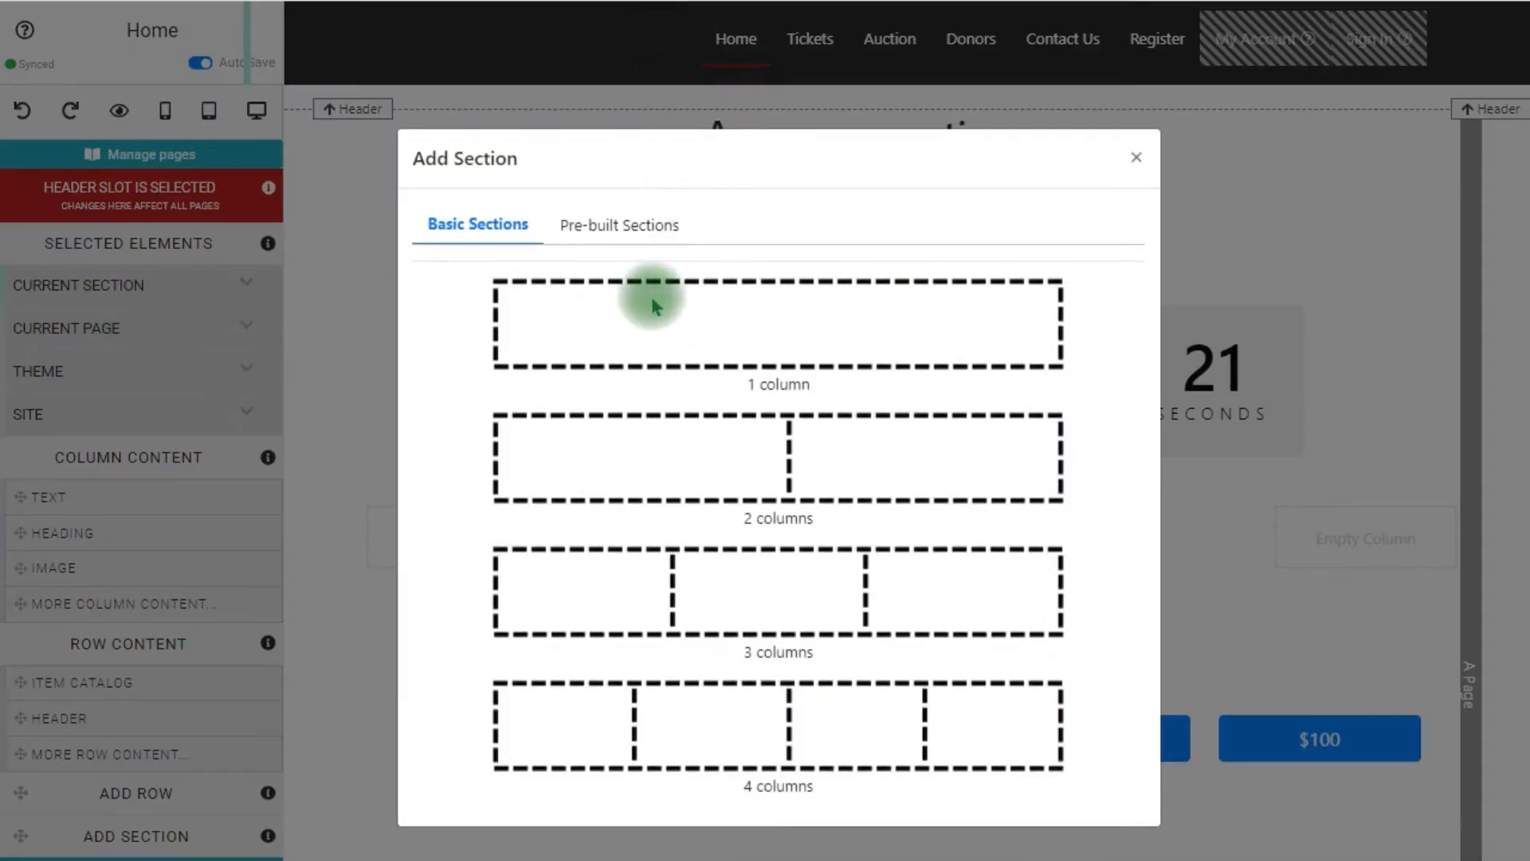
{"action": "left_click", "coordinate": [652, 301]}
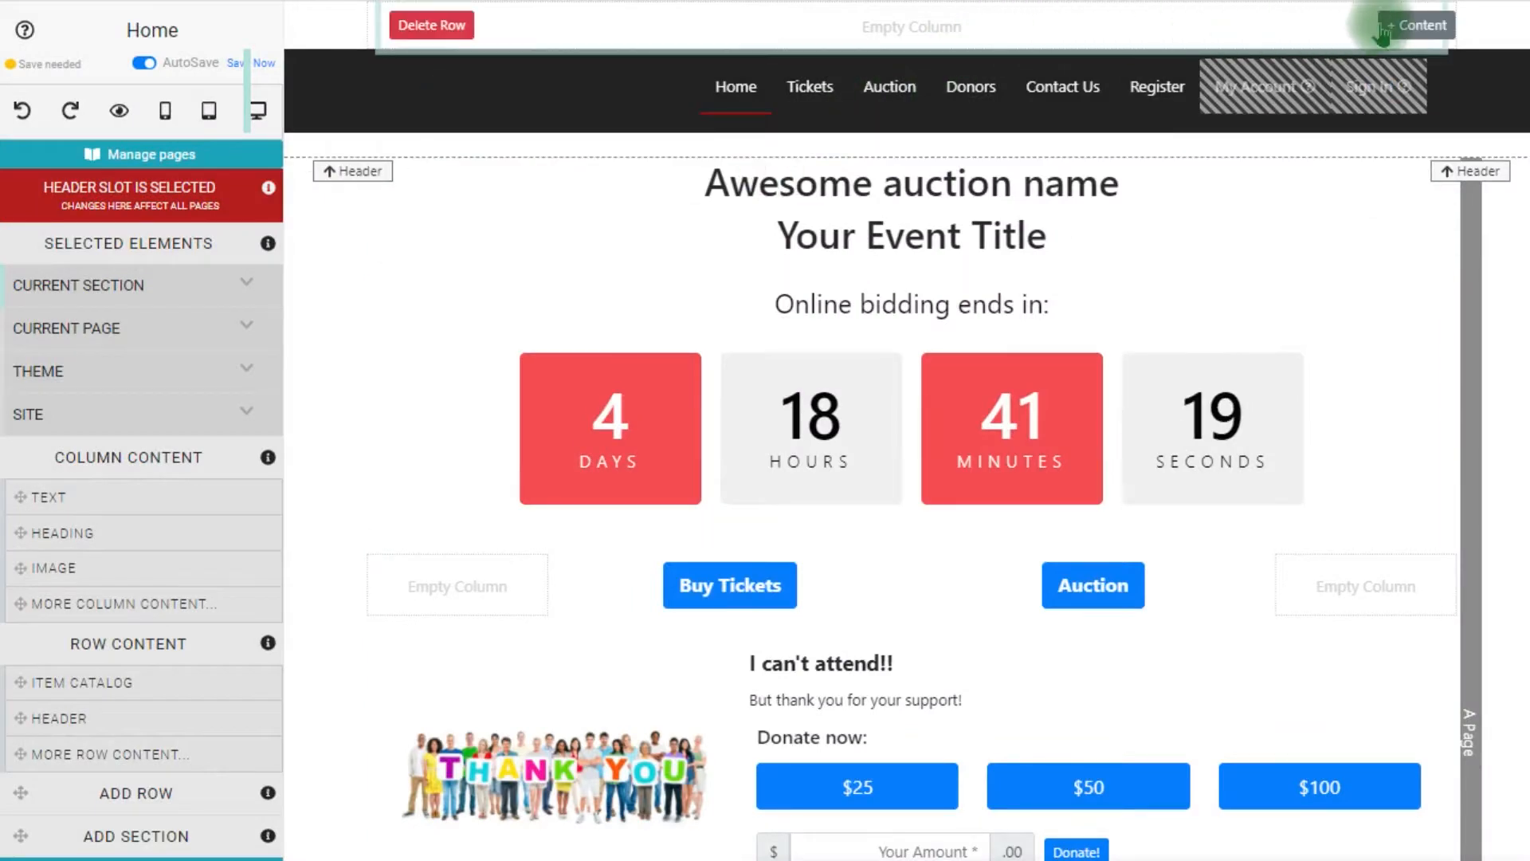
{"action": "left_click", "coordinate": [1410, 26]}
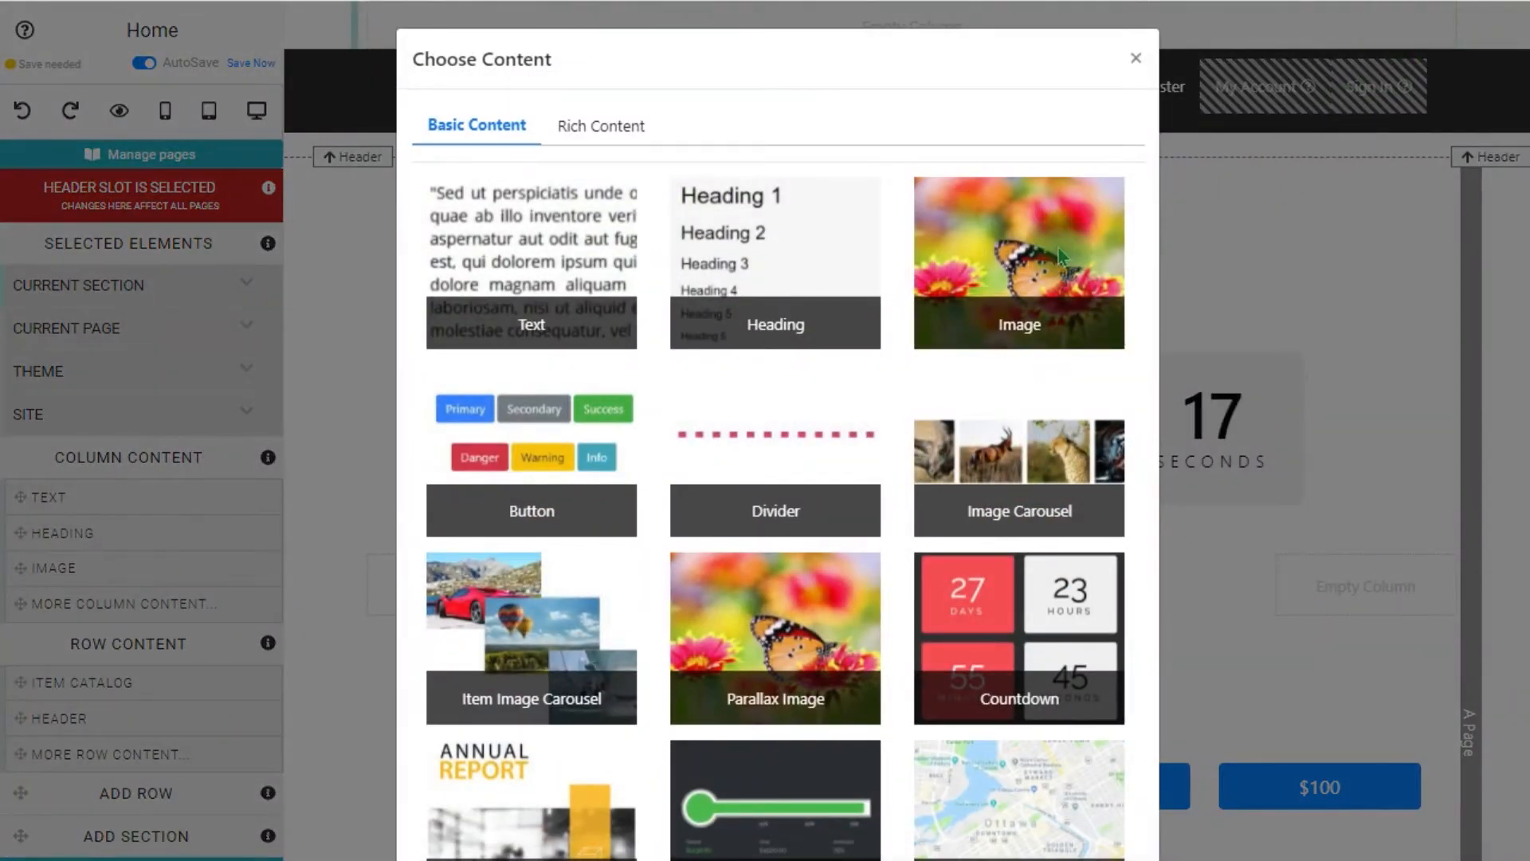
{"action": "left_click", "coordinate": [1058, 247]}
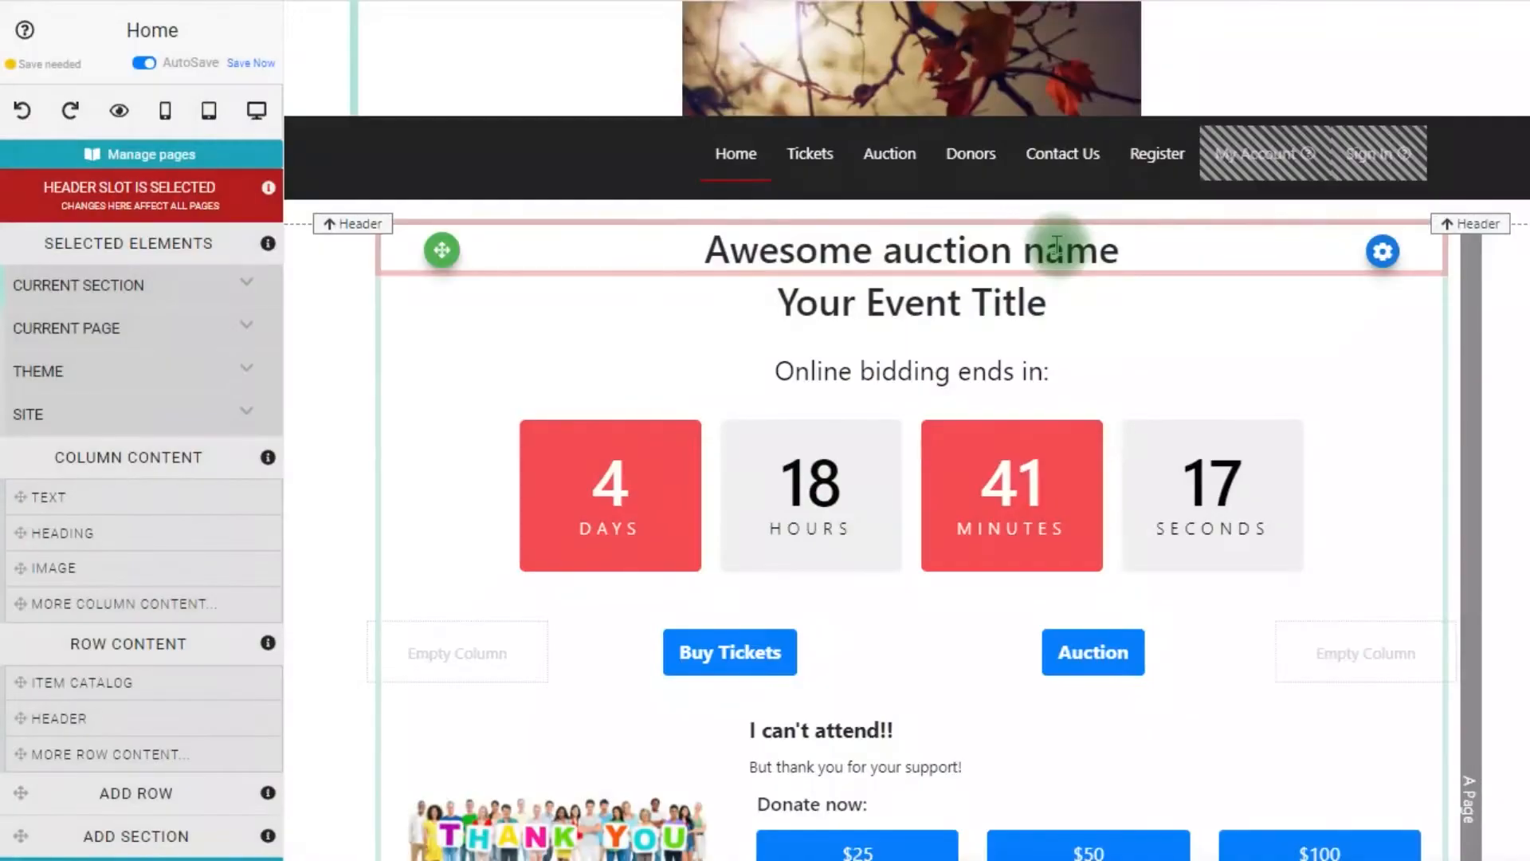
Step: Replace the new header section's placeholder picture by uploading the 1200 x 200 image banner PNG file
{"action": "left_click", "coordinate": [1119, 74]}
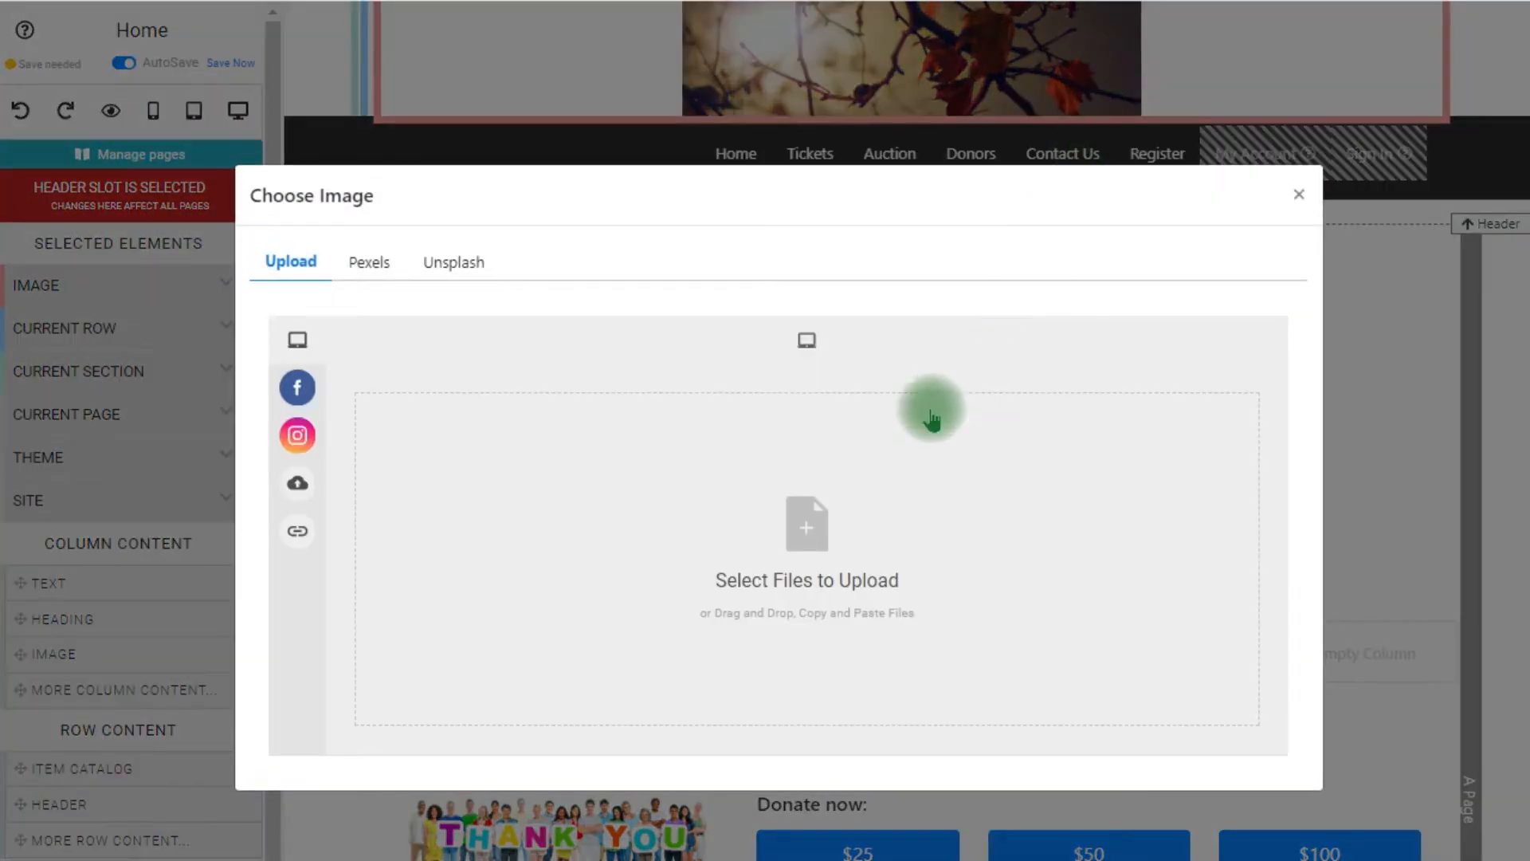
{"action": "left_click", "coordinate": [807, 530]}
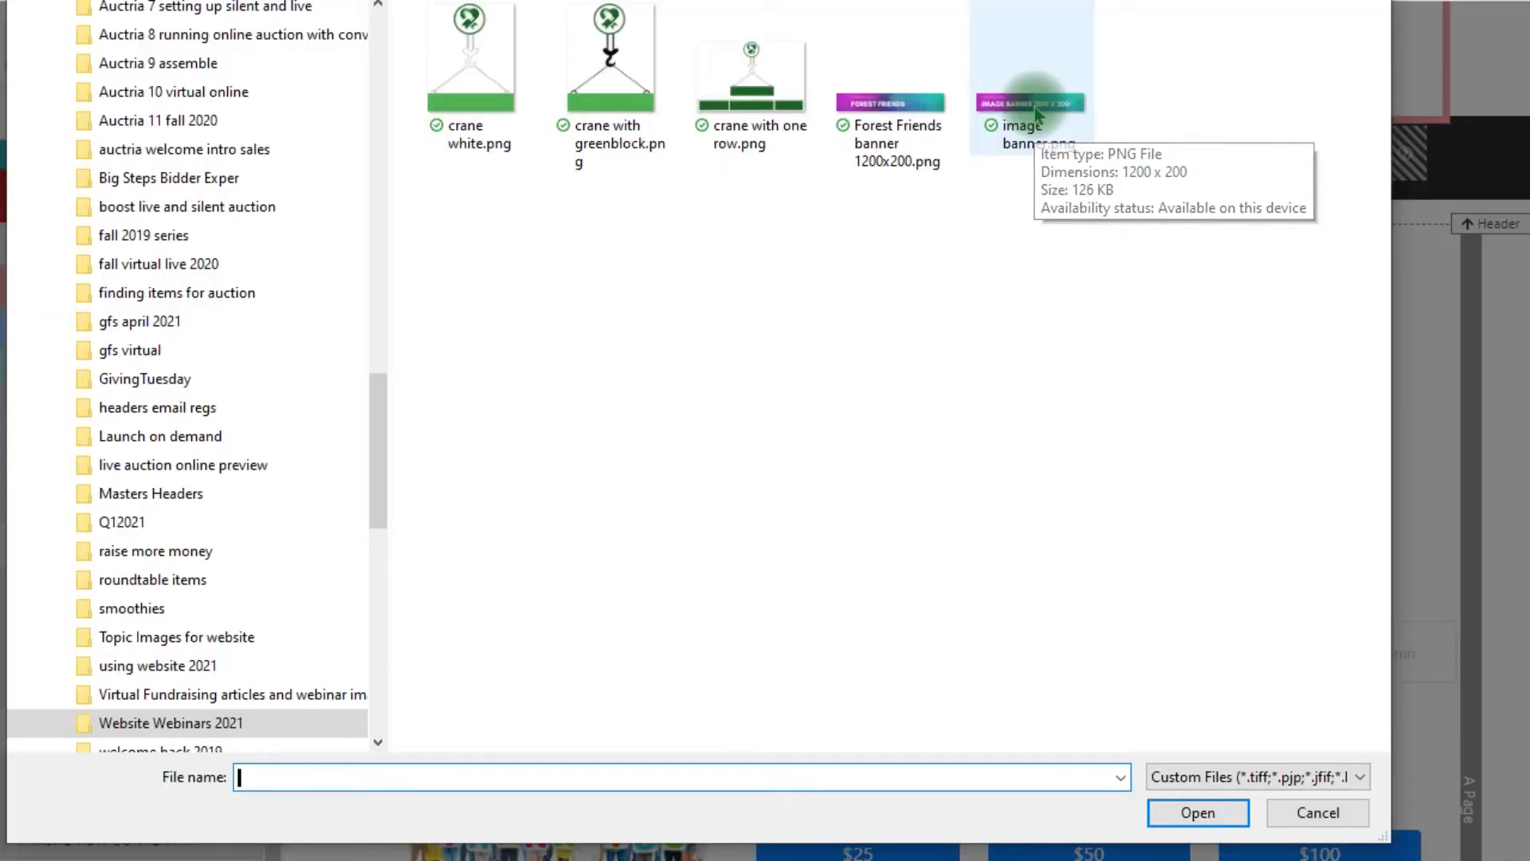
{"action": "left_click", "coordinate": [1036, 115]}
{"action": "left_click", "coordinate": [1198, 812]}
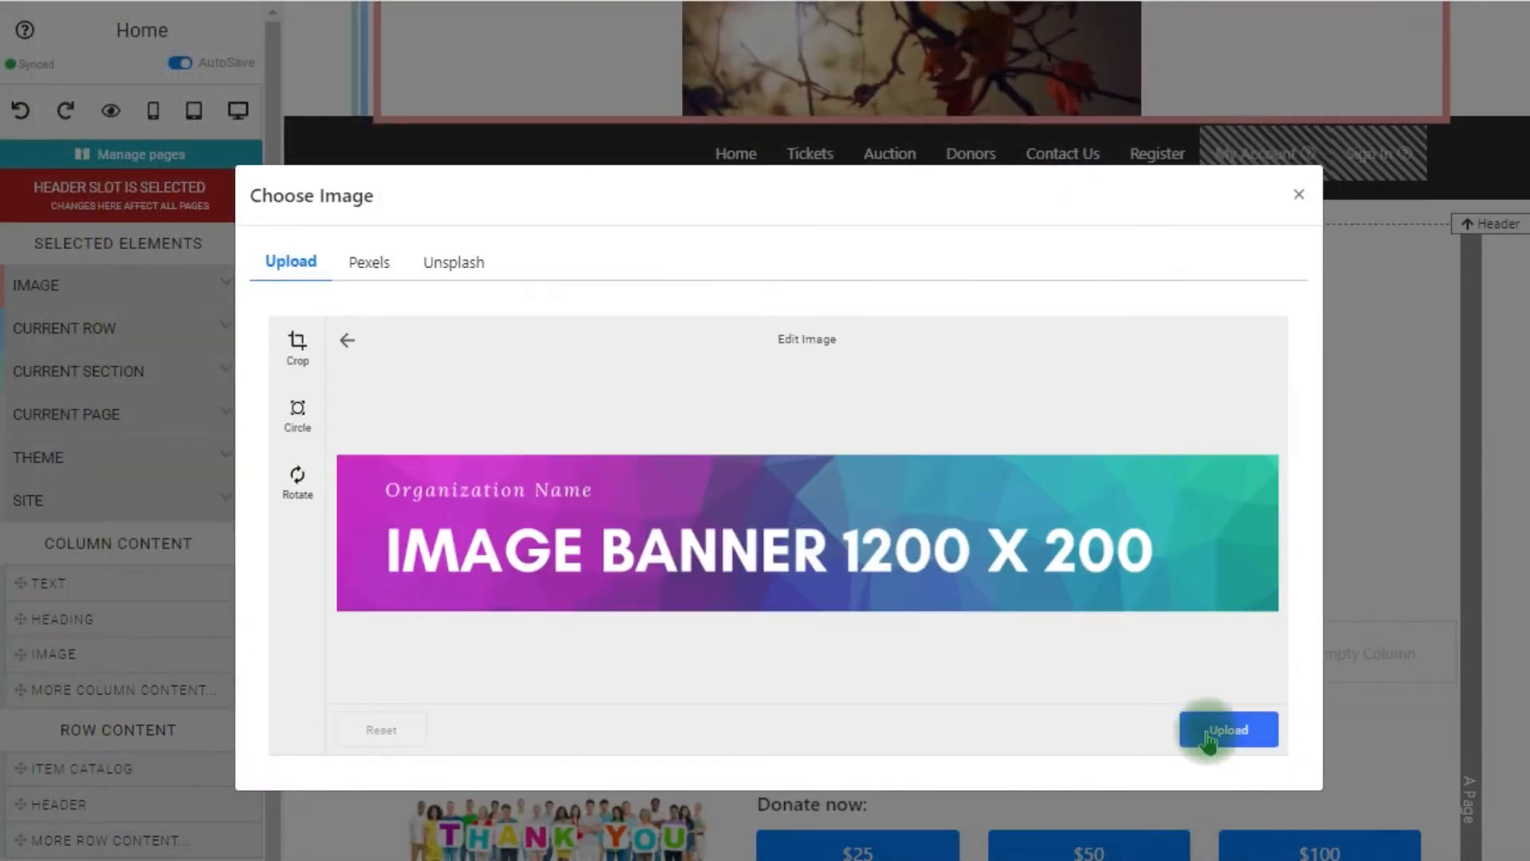
{"action": "left_click", "coordinate": [1227, 730]}
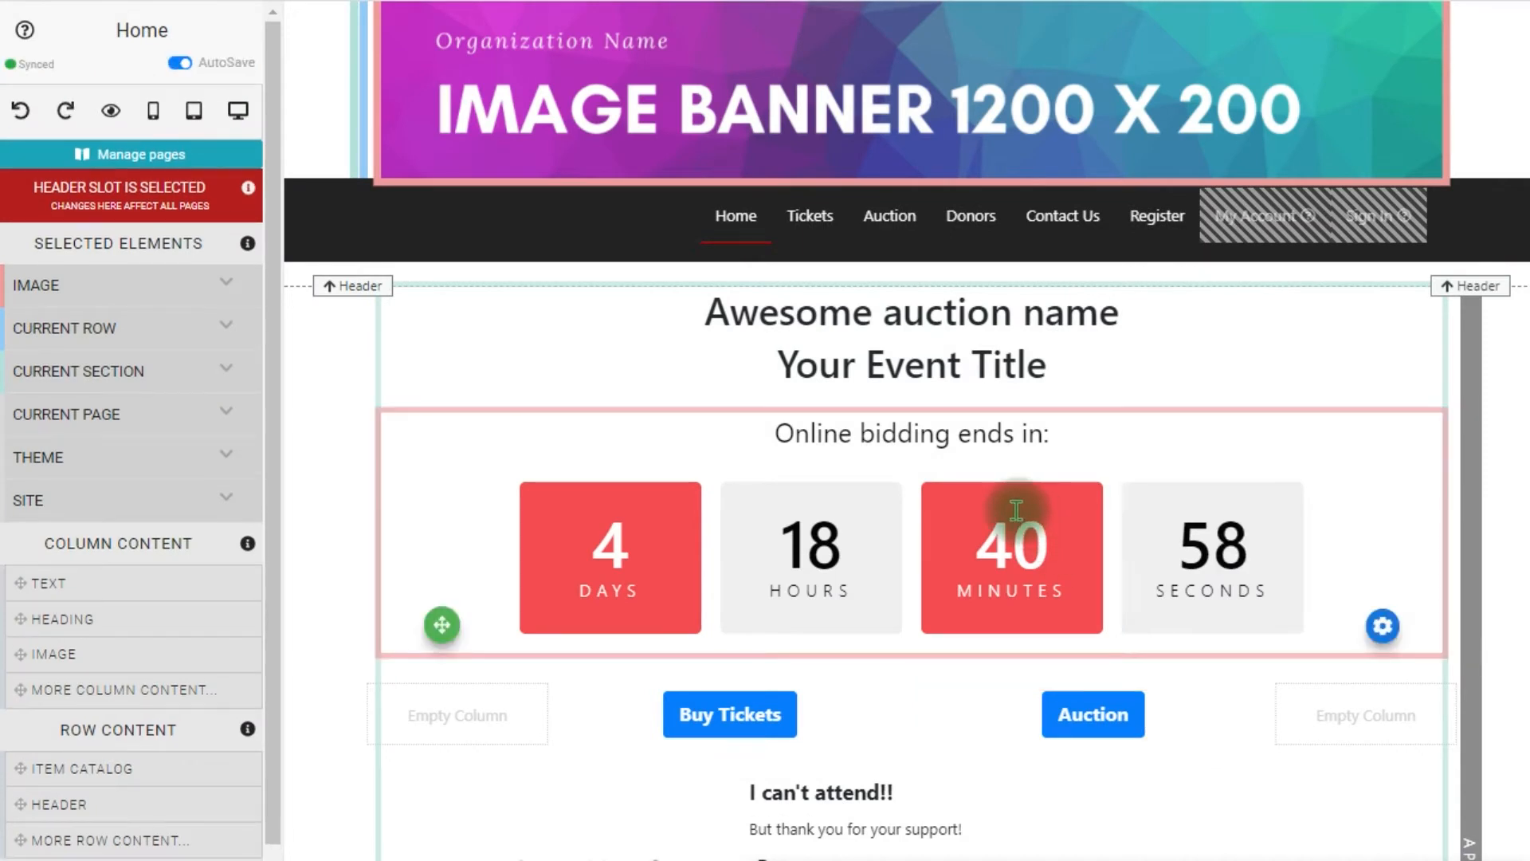
Step: Set the banner image's sizing to Responsive to element size
{"action": "left_click", "coordinate": [243, 265]}
{"action": "left_click", "coordinate": [235, 287]}
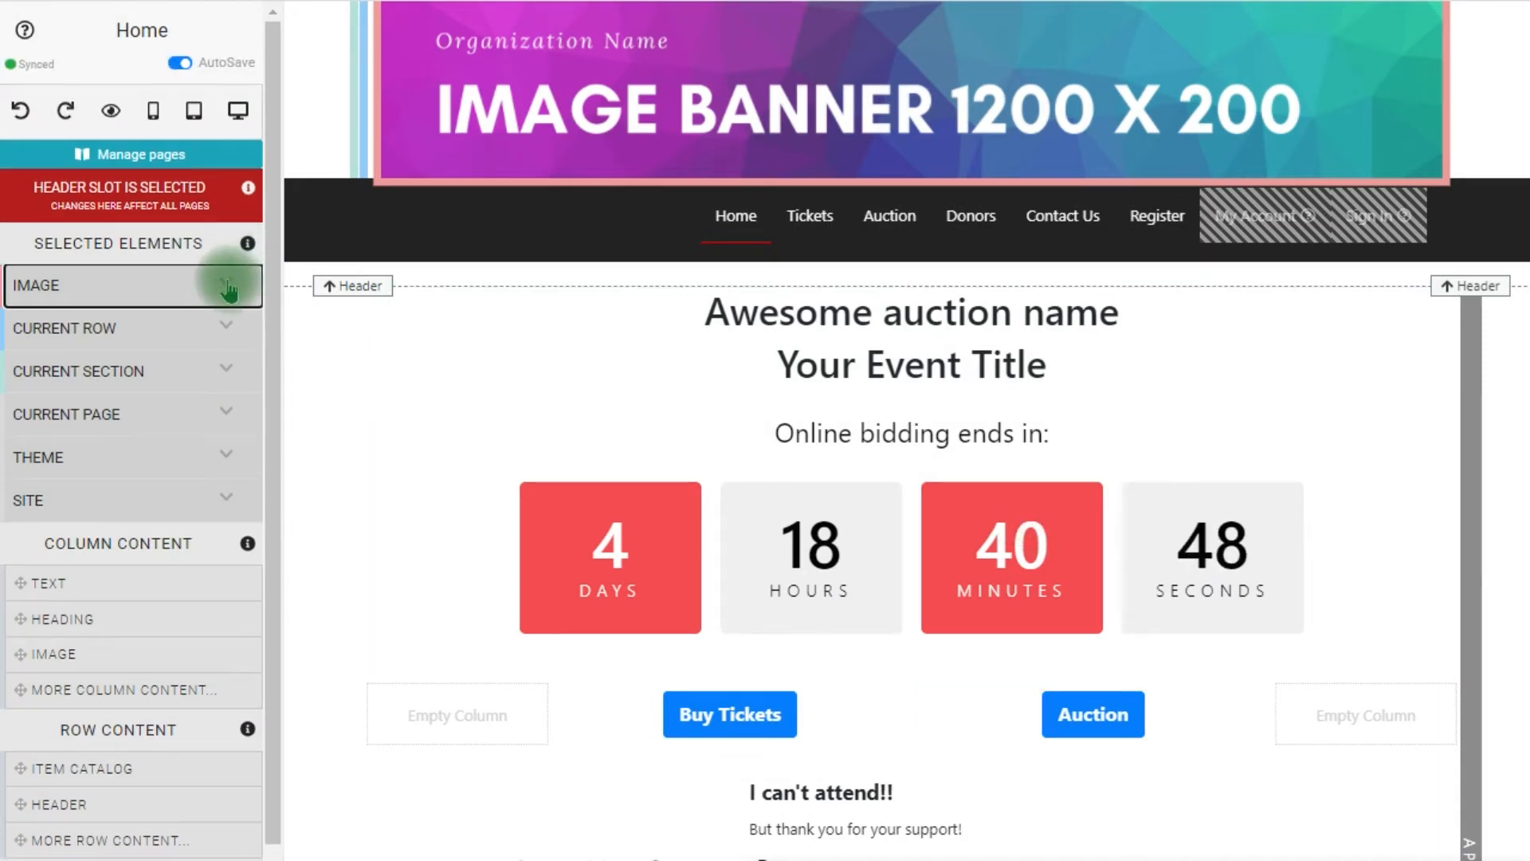
{"action": "left_click", "coordinate": [229, 289]}
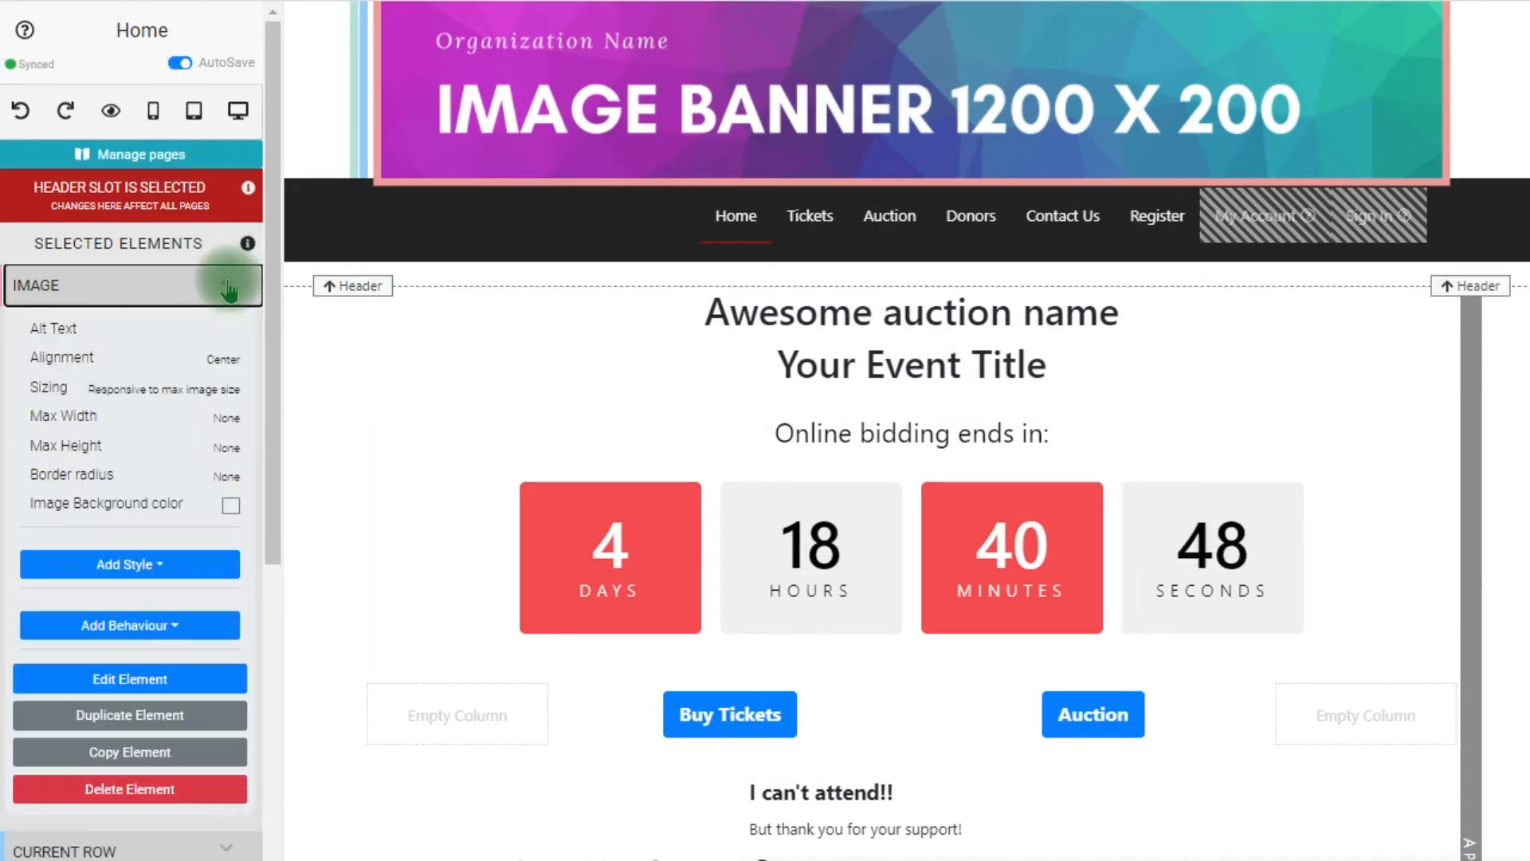
{"action": "left_click", "coordinate": [199, 392]}
{"action": "left_click", "coordinate": [203, 419]}
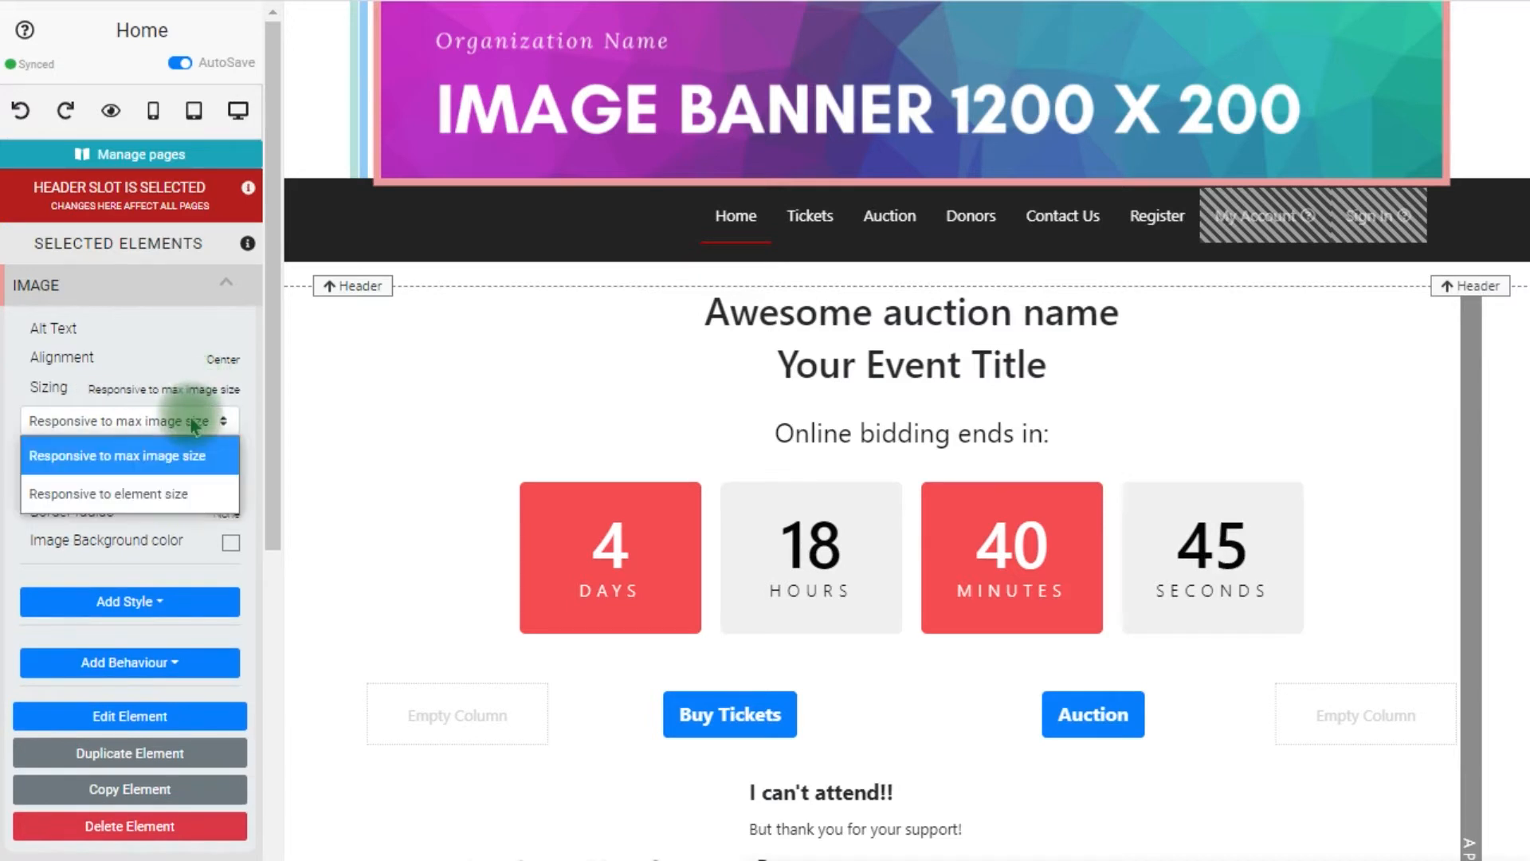
{"action": "left_click", "coordinate": [170, 494]}
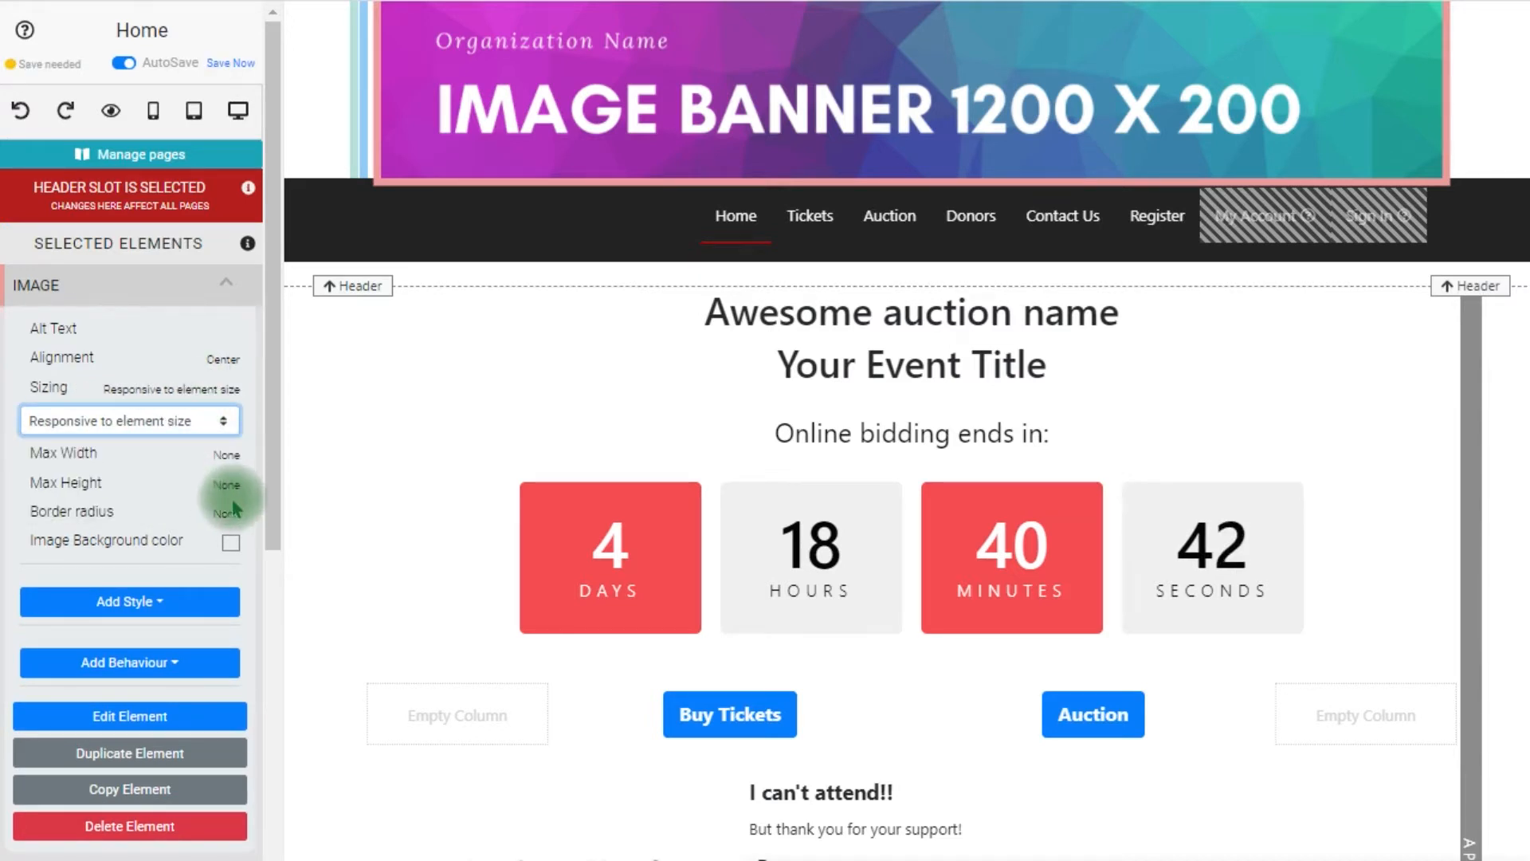
{"action": "scroll", "coordinate": [226, 498], "scroll_direction": "down", "scroll_amount": 2}
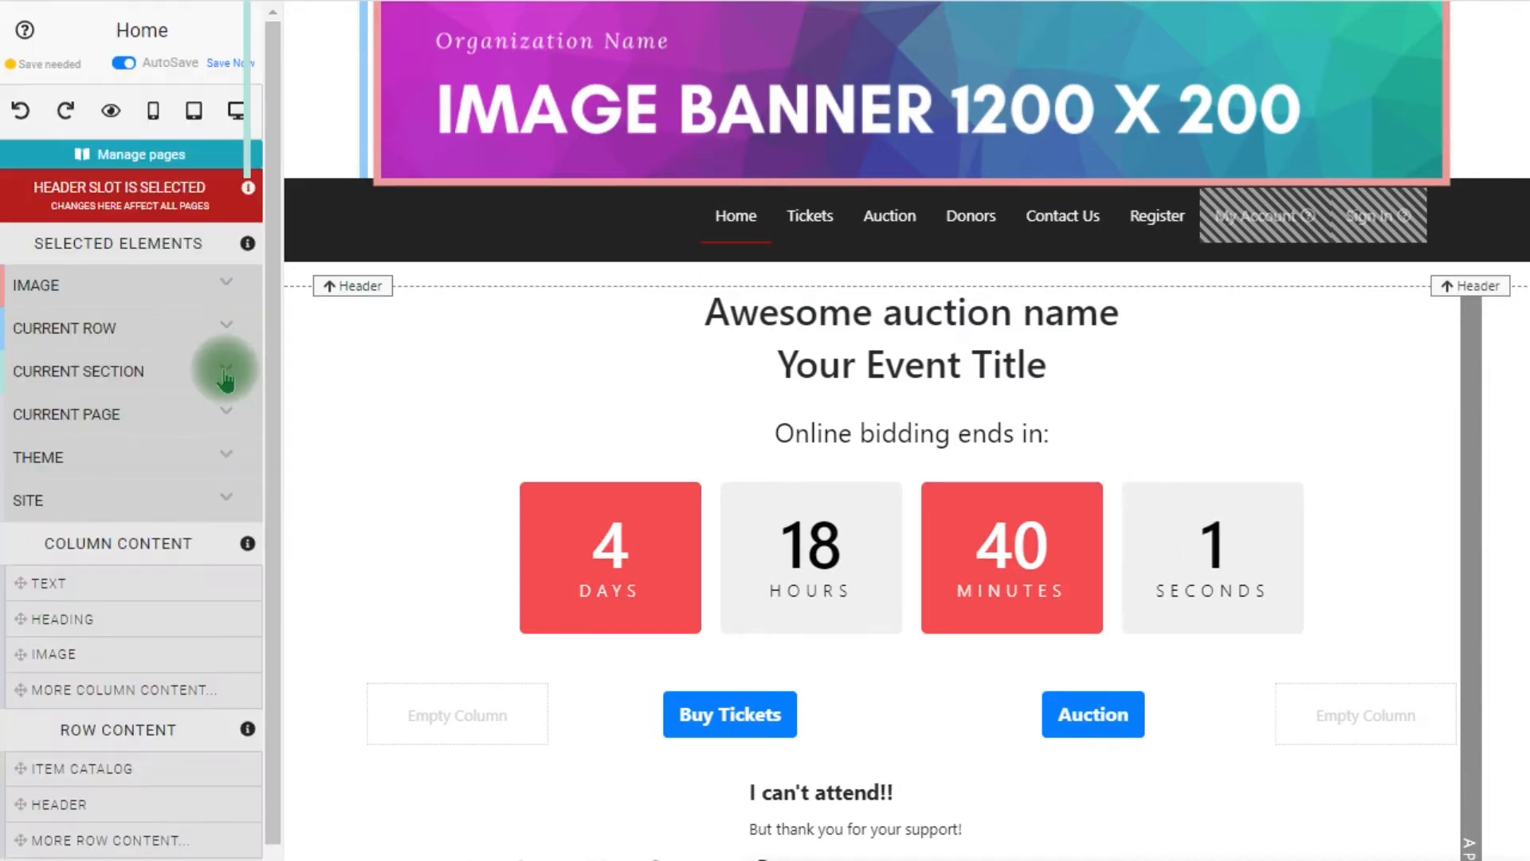
Step: Set the width of the banner's section to Full Width and preview the page
{"action": "left_click", "coordinate": [226, 374]}
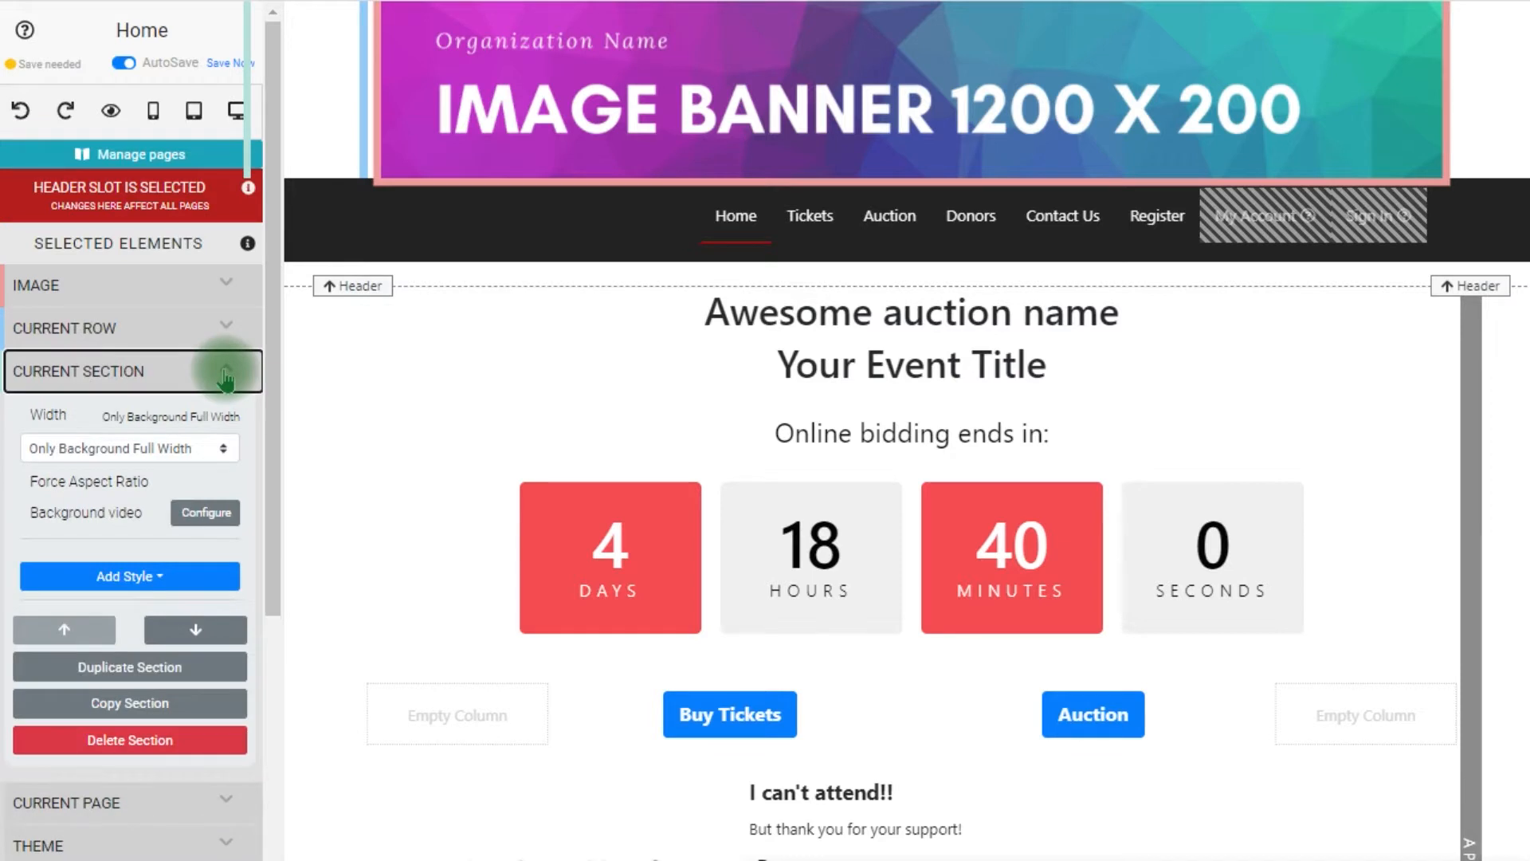
{"action": "left_click", "coordinate": [209, 450]}
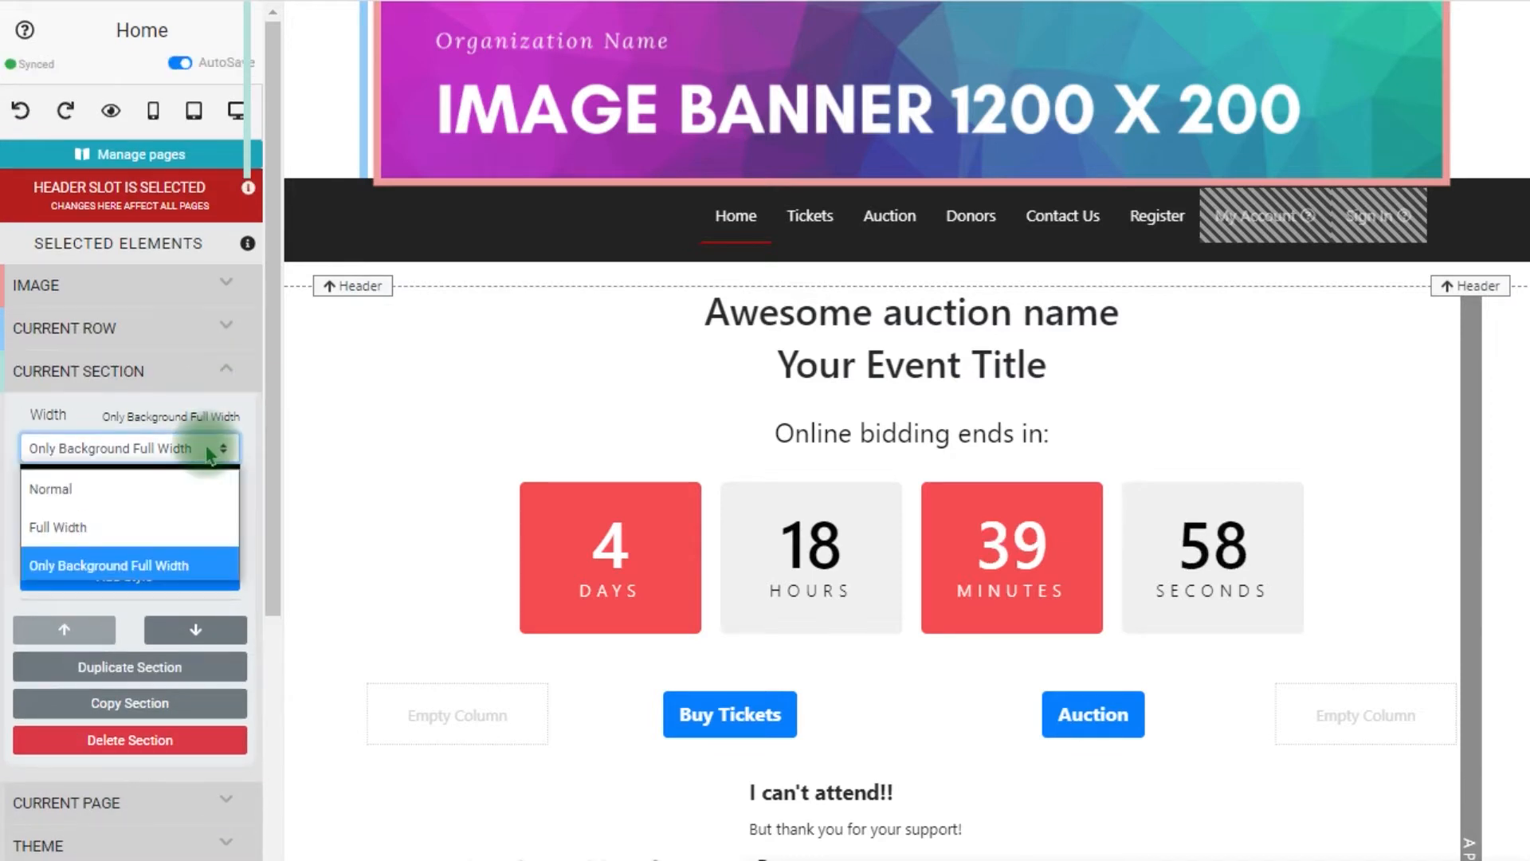
{"action": "left_click", "coordinate": [194, 524]}
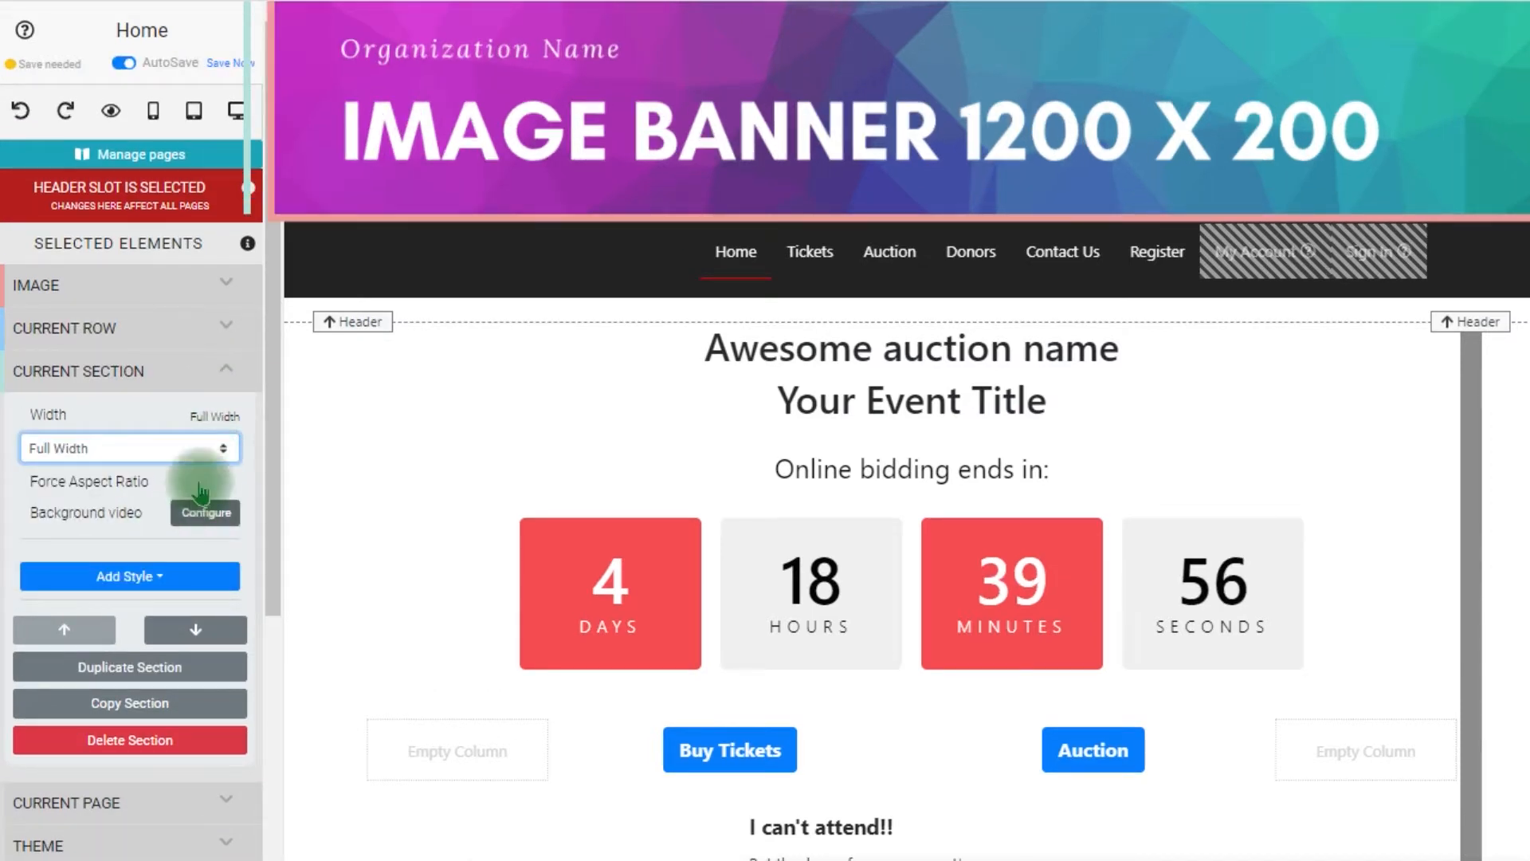
{"action": "left_click", "coordinate": [111, 115]}
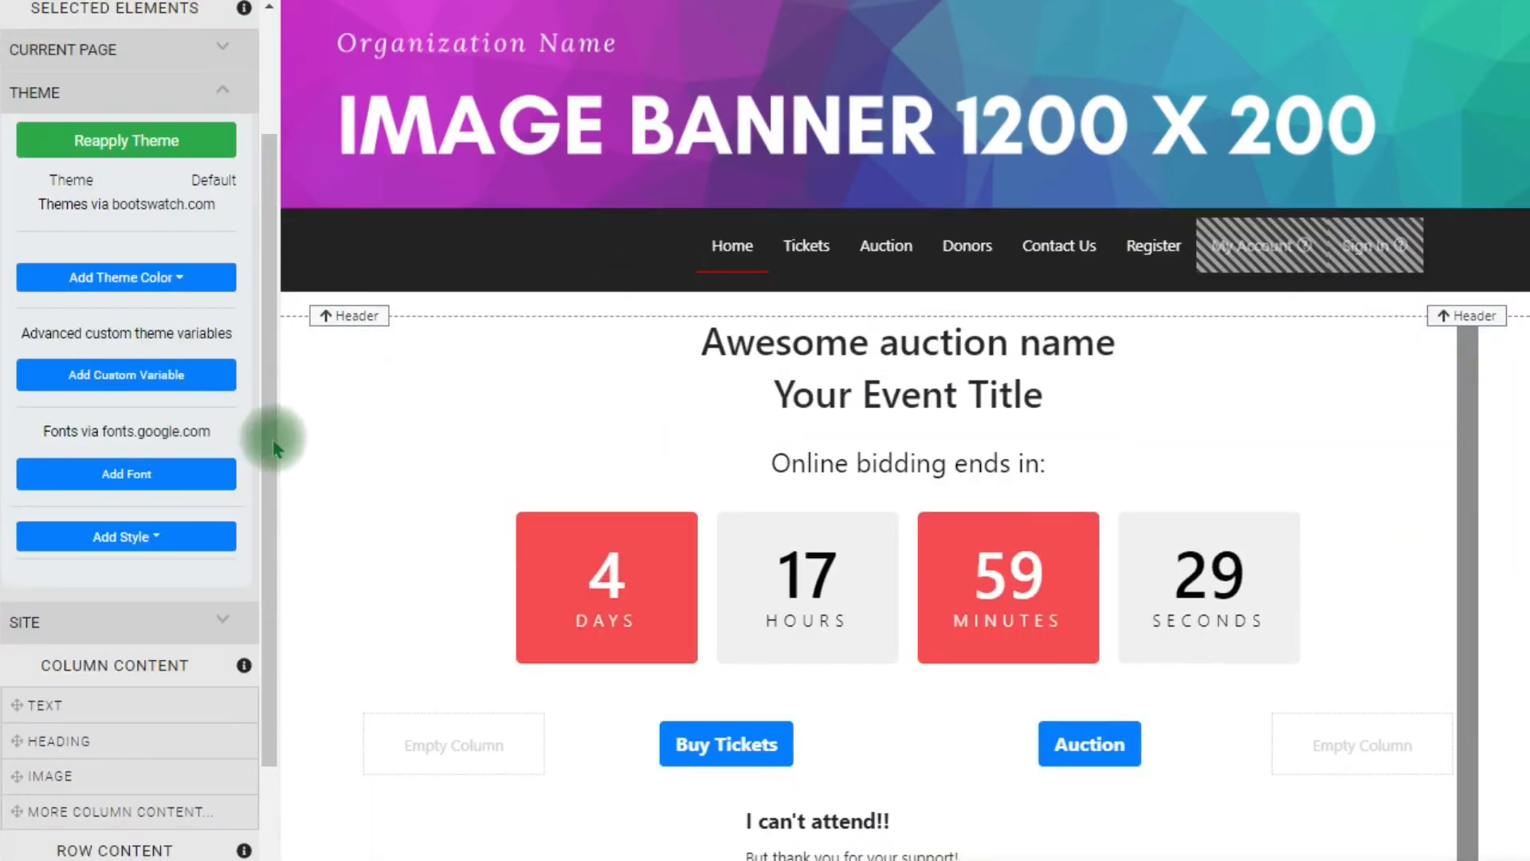
Step: Add a Background Color style to the site theme
{"action": "left_click", "coordinate": [213, 94]}
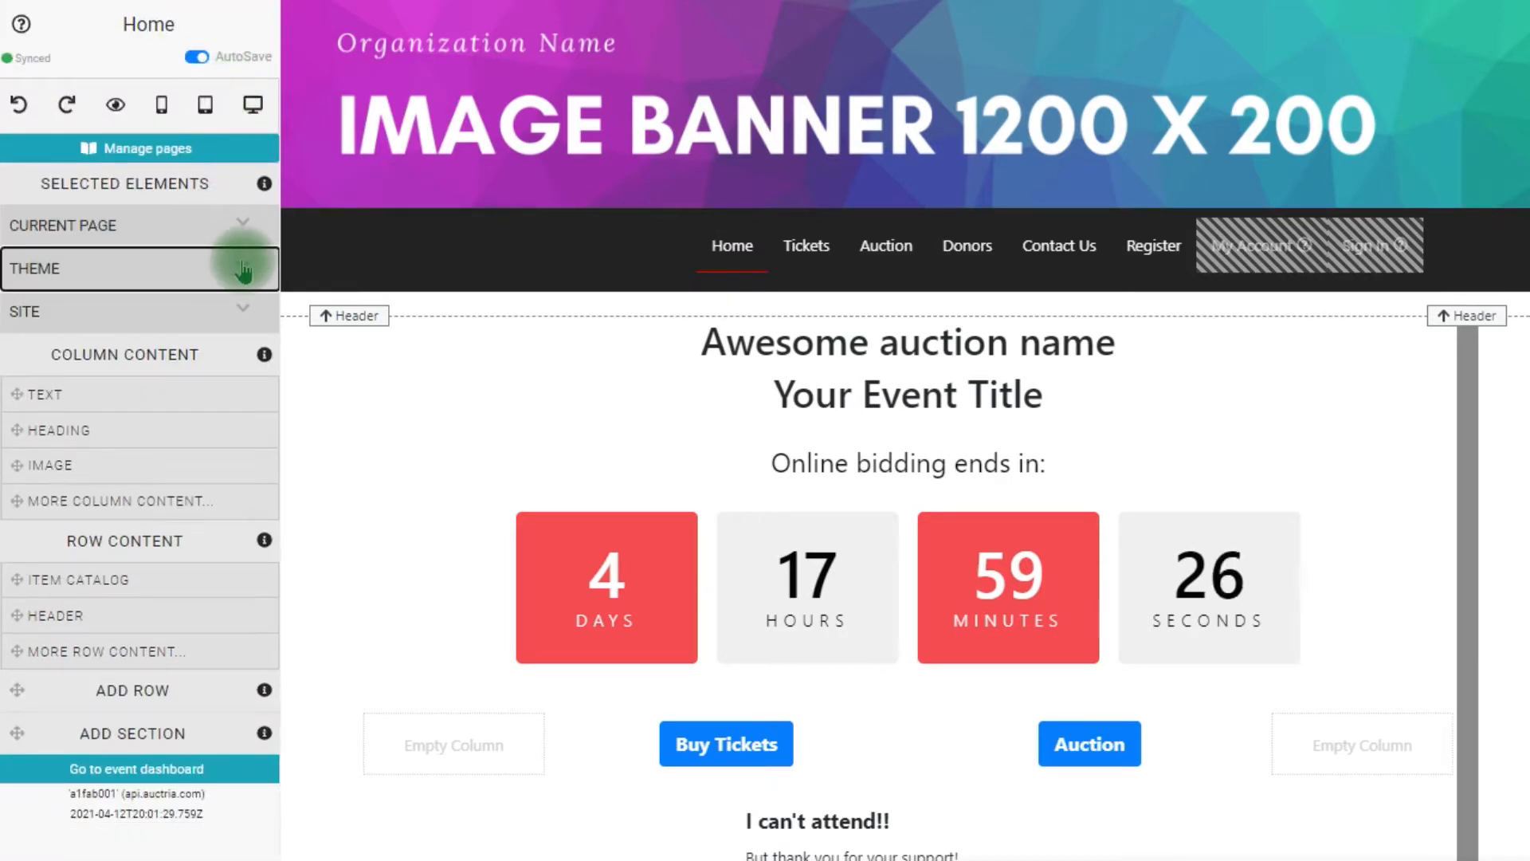
{"action": "left_click", "coordinate": [243, 270]}
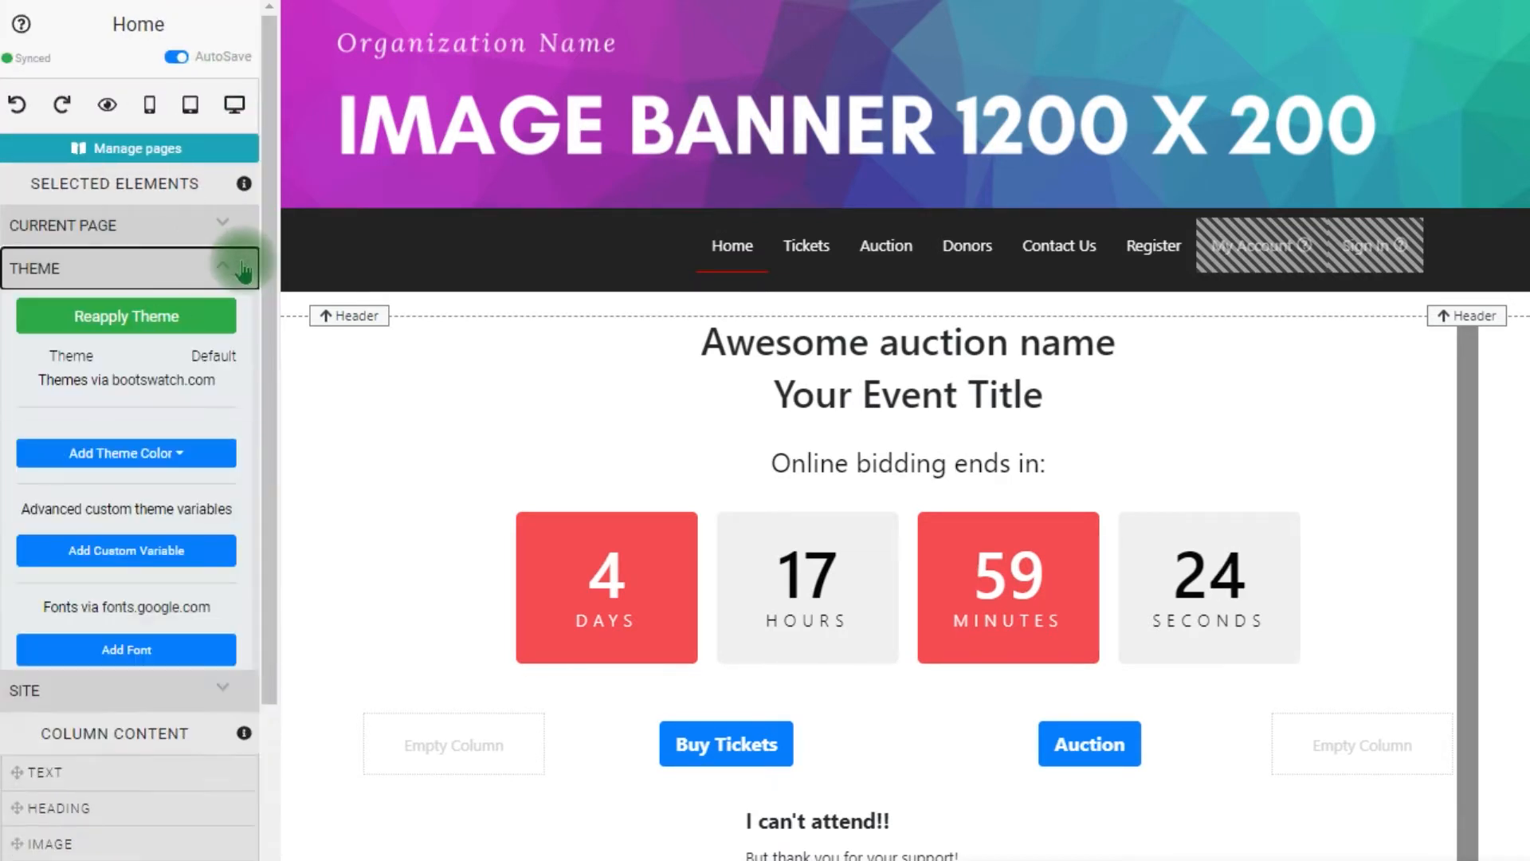
{"action": "left_click", "coordinate": [159, 711]}
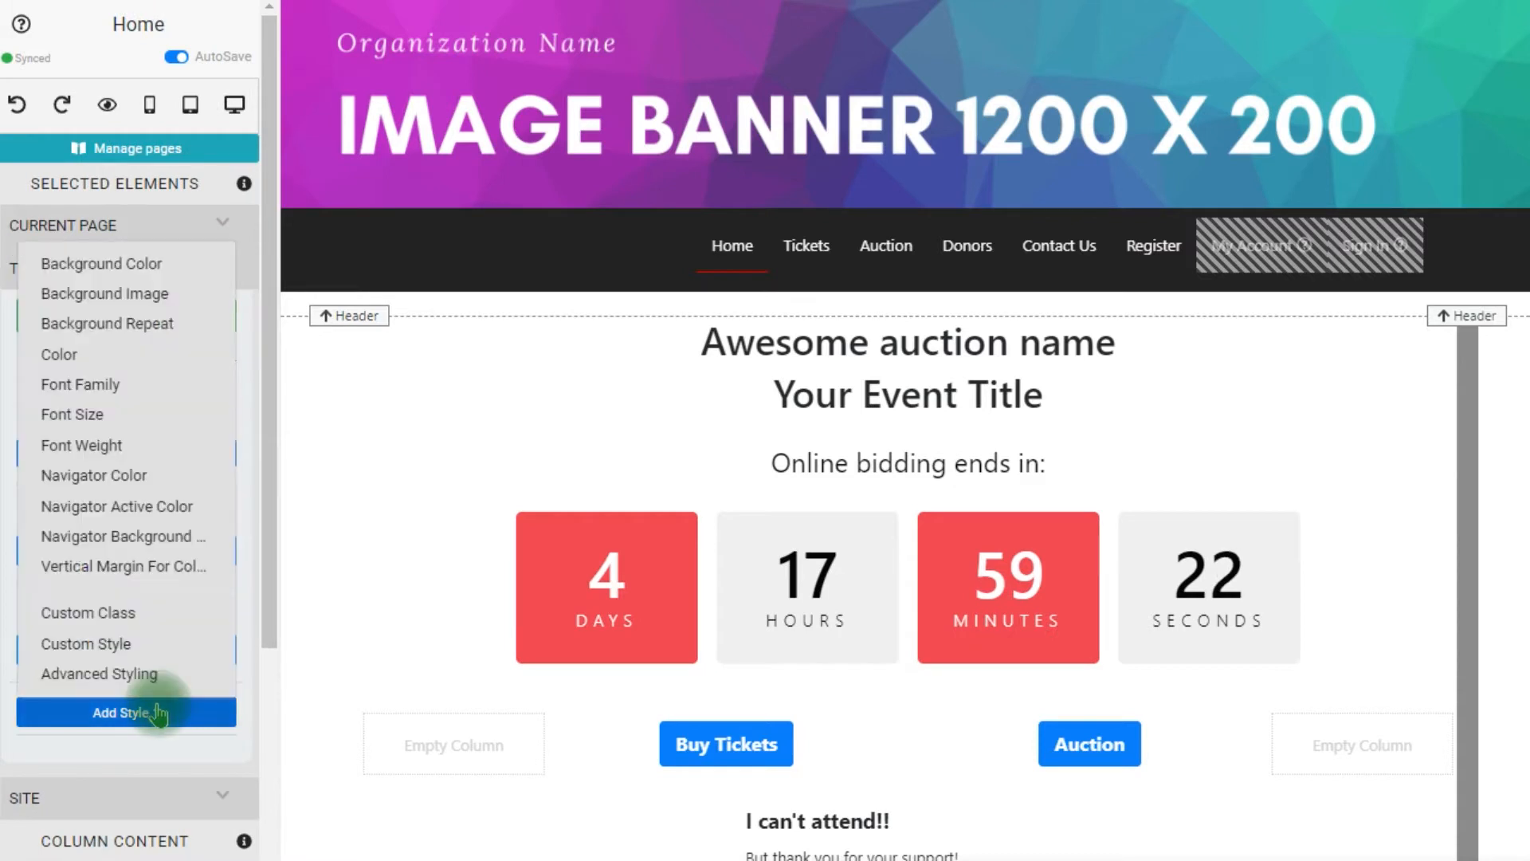
{"action": "left_click", "coordinate": [187, 268]}
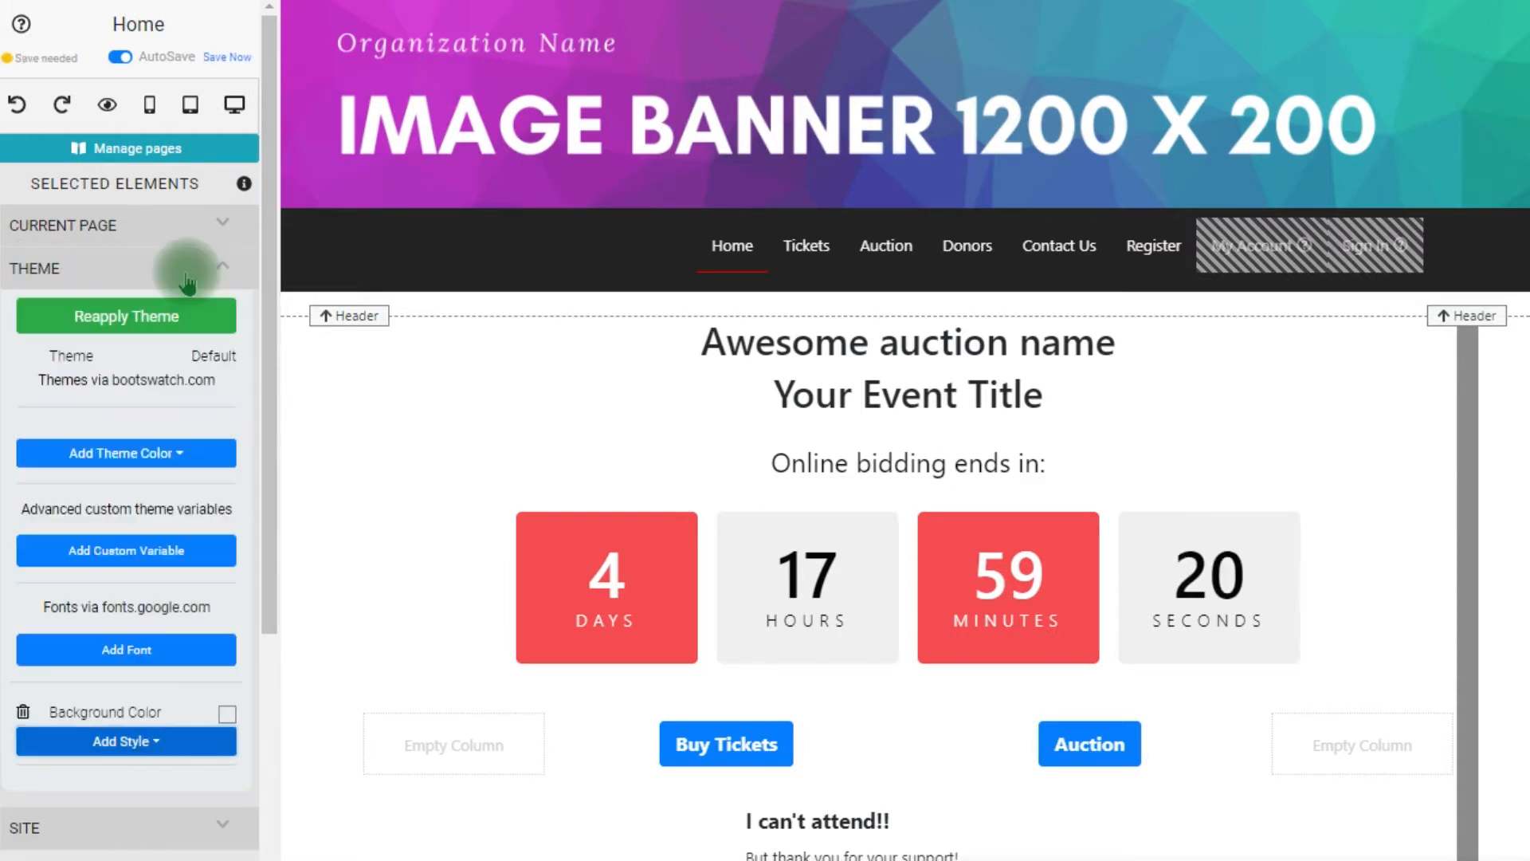
Step: Set the theme's background color to the custom hex value #D9DBF1
{"action": "left_click", "coordinate": [227, 720]}
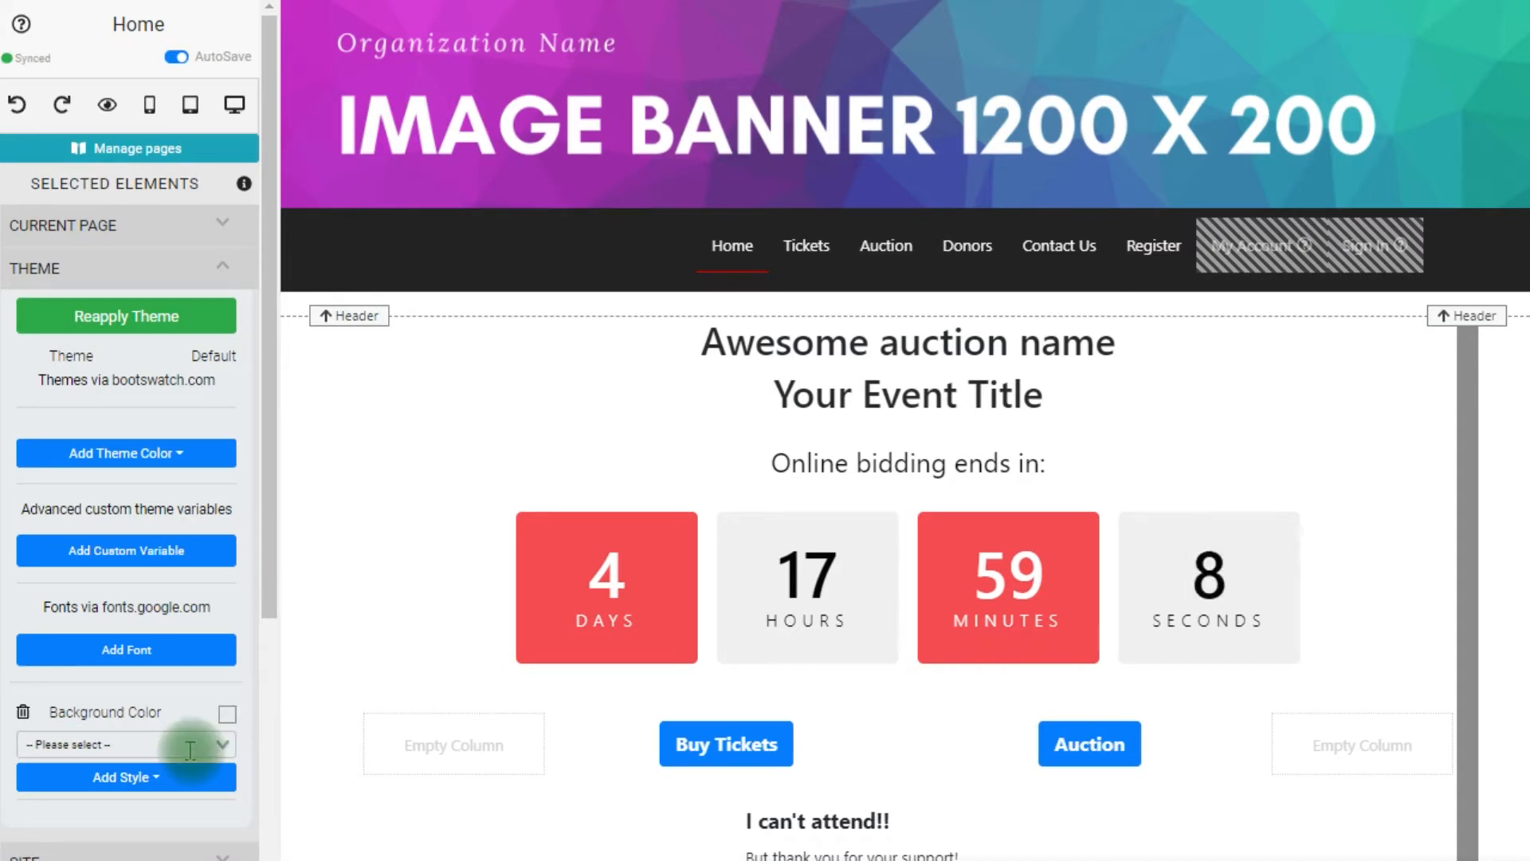
{"action": "left_click", "coordinate": [190, 746]}
{"action": "scroll", "coordinate": [190, 749], "scroll_direction": "down", "scroll_amount": 3}
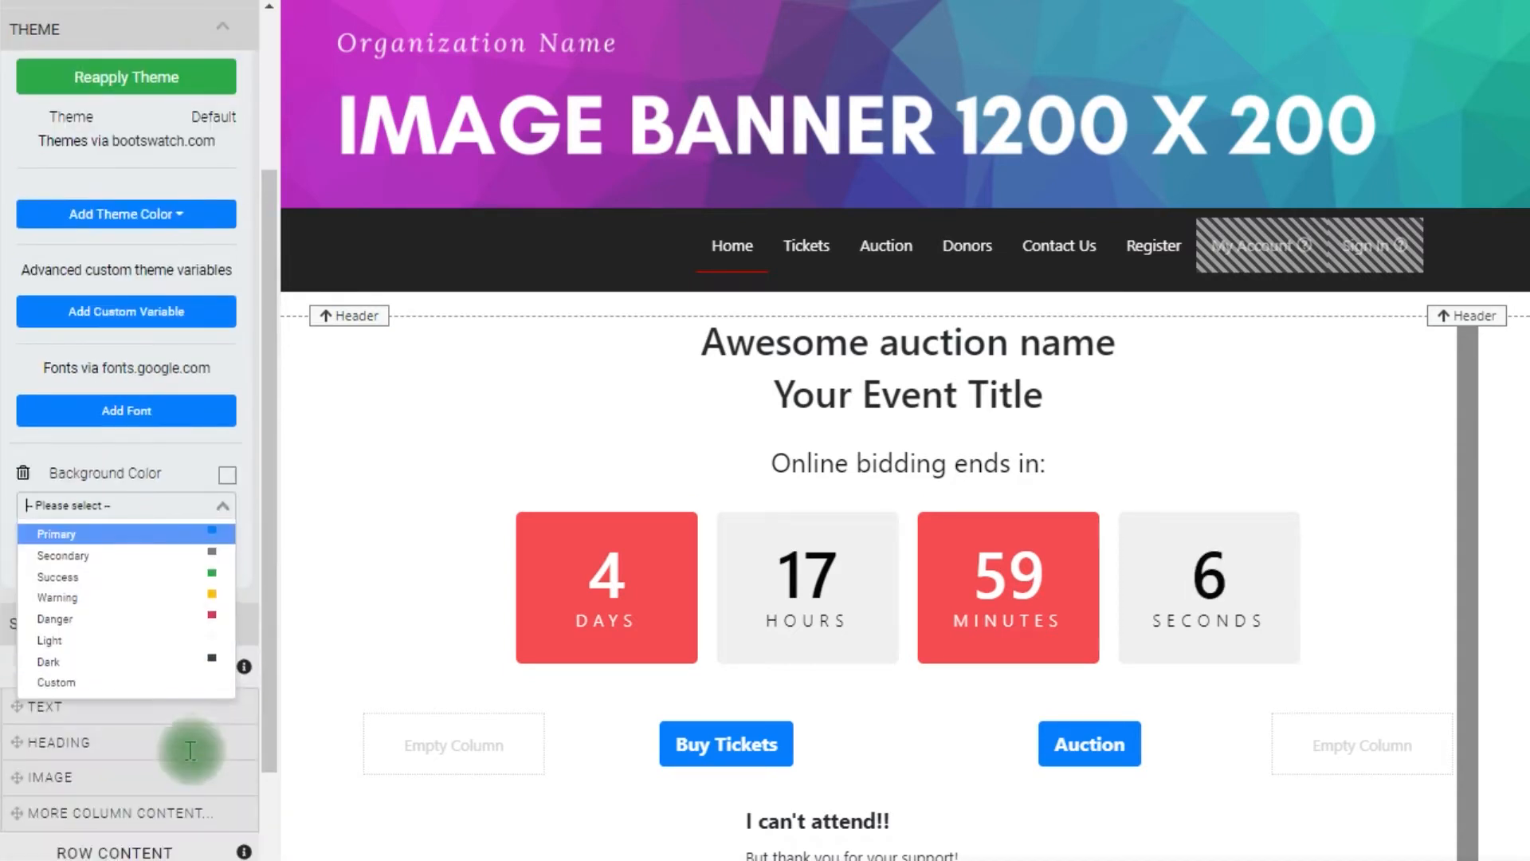
{"action": "left_click", "coordinate": [190, 683]}
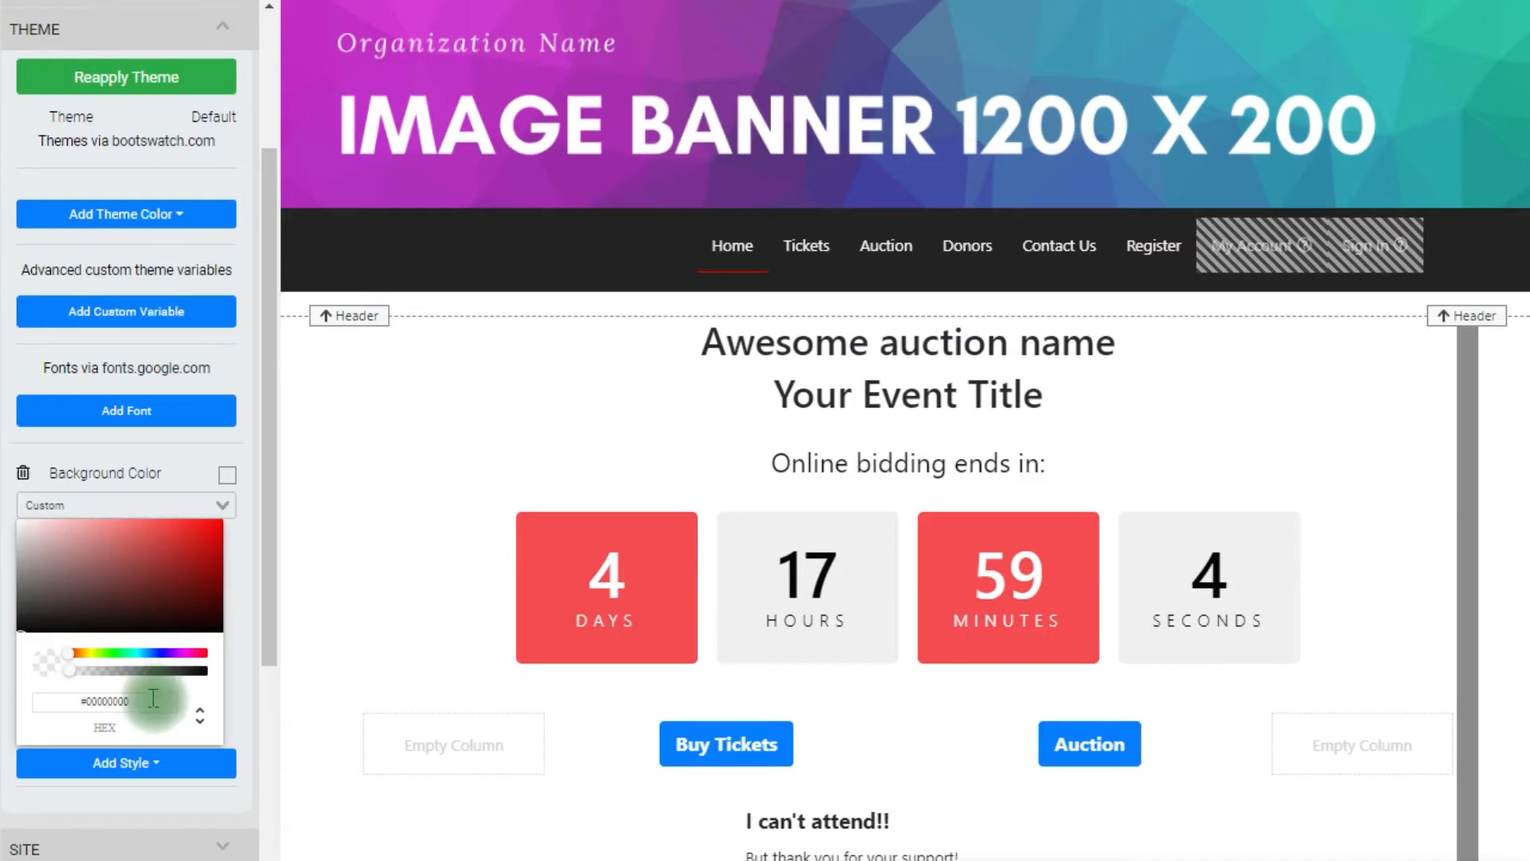
{"action": "left_click", "coordinate": [156, 698]}
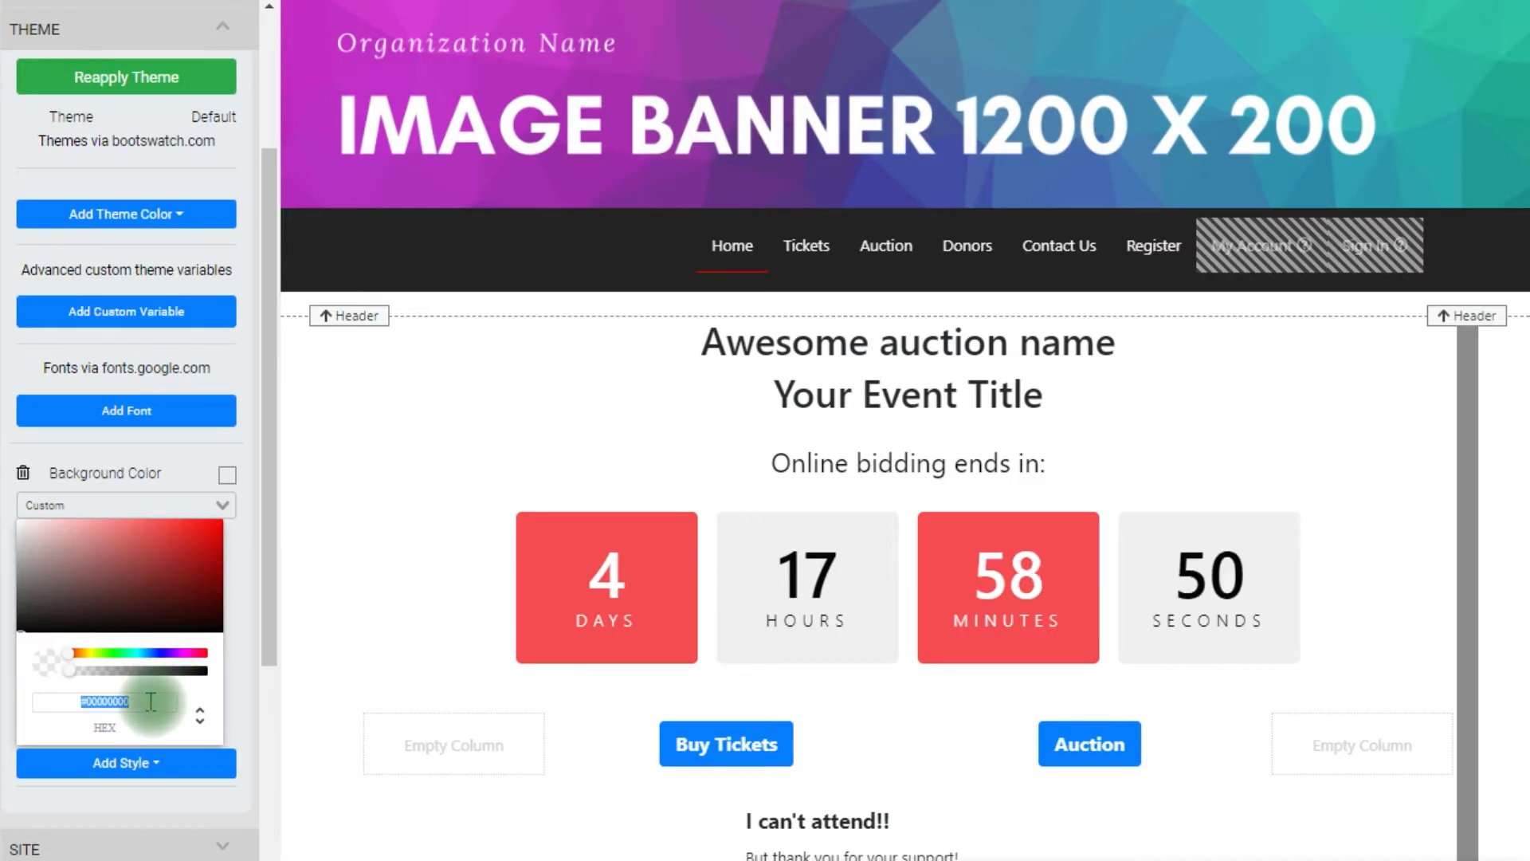
{"action": "type", "text": "#D9DBF1"}
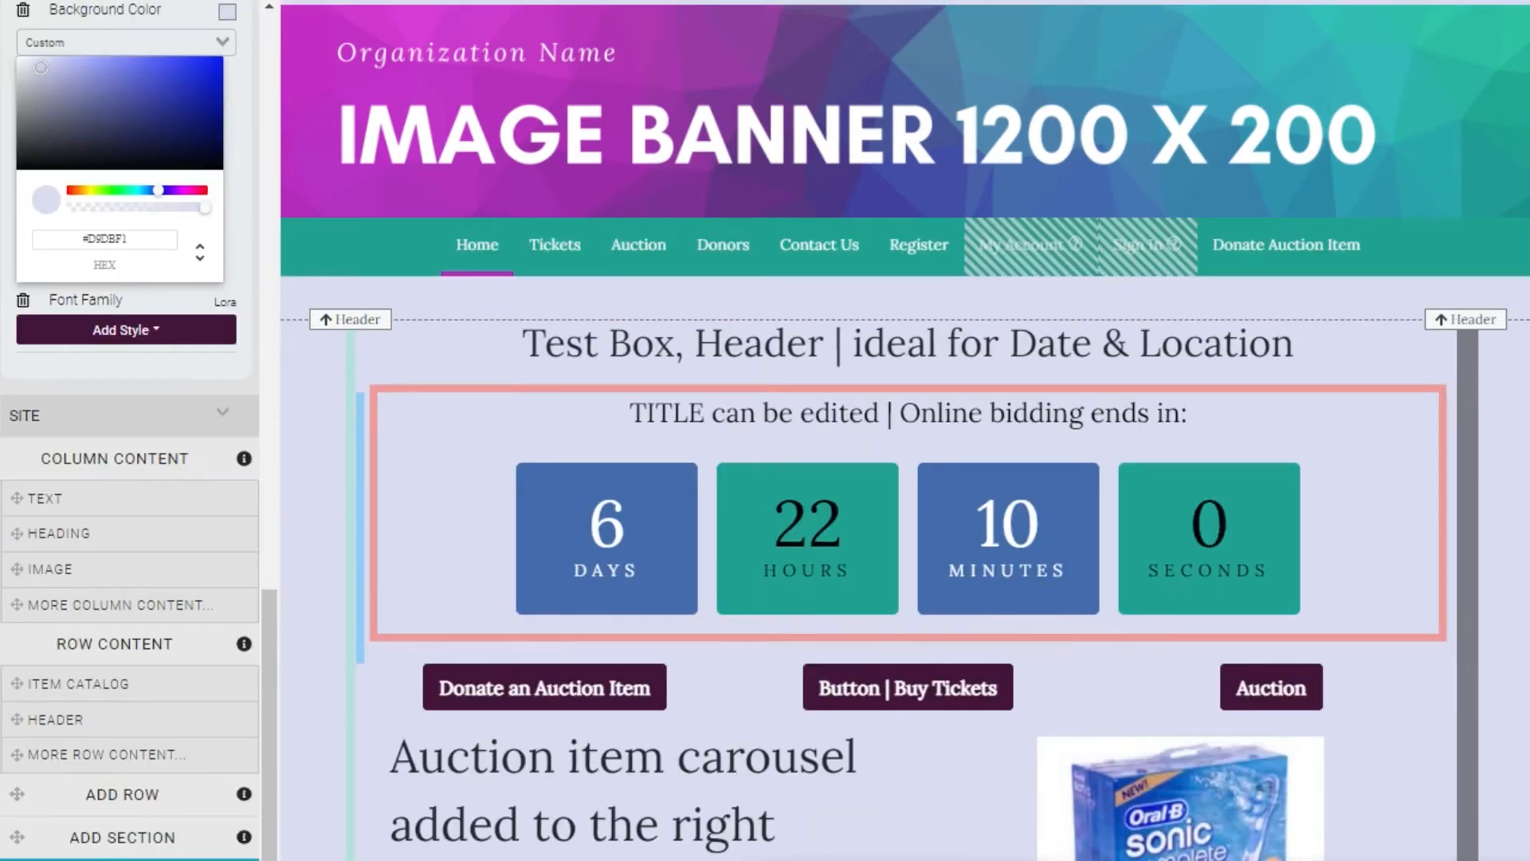
Step: Add the primary color to the theme colors and set its hex value to #3F1138
{"action": "scroll", "coordinate": [192, 279], "scroll_direction": "up", "scroll_amount": 10}
{"action": "scroll", "coordinate": [189, 283], "scroll_direction": "up", "scroll_amount": 8}
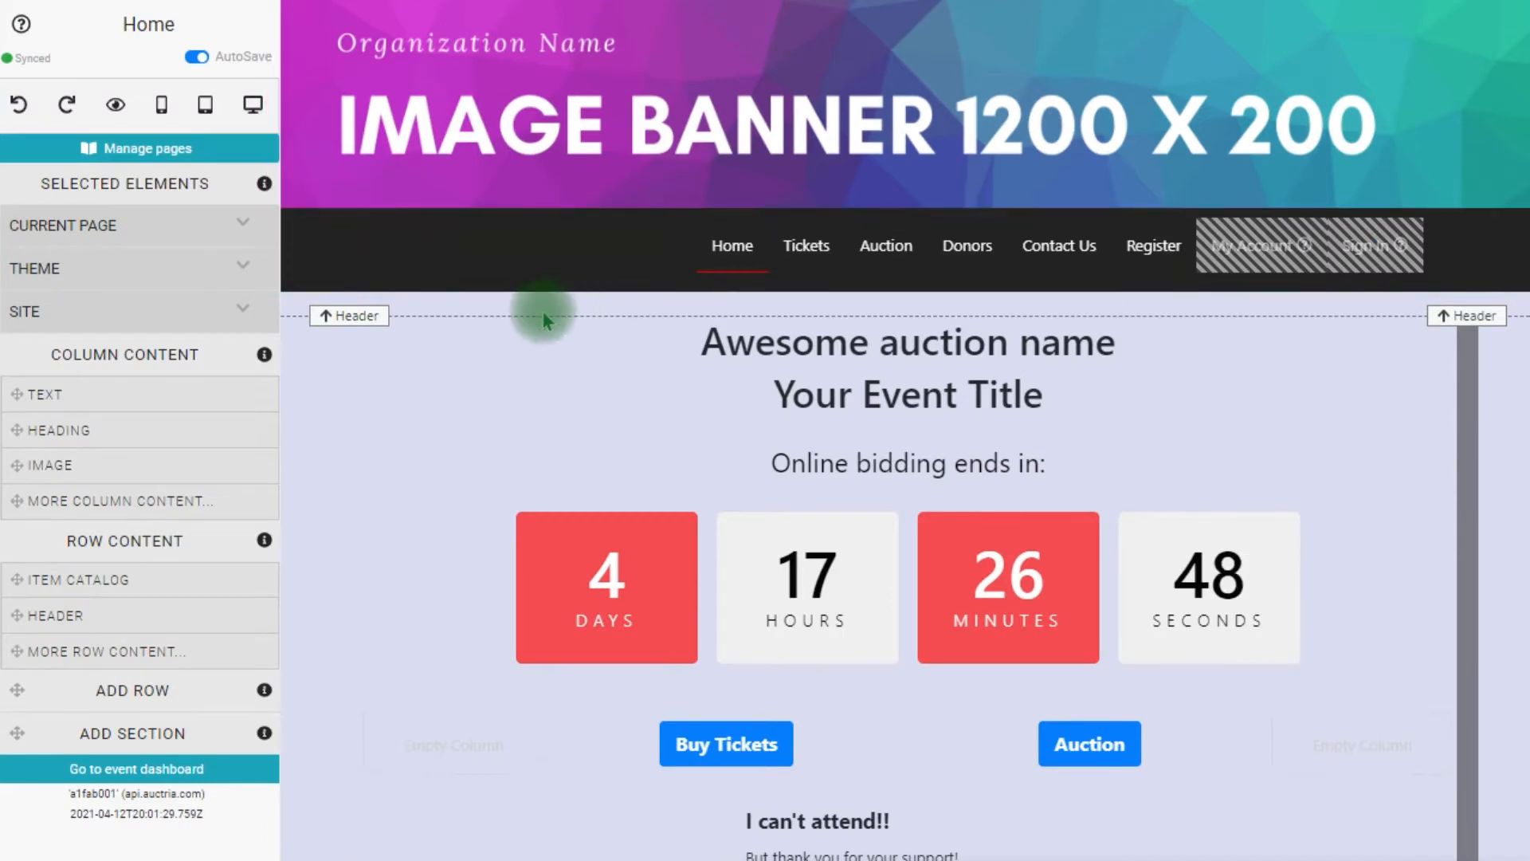
{"action": "left_click", "coordinate": [254, 286]}
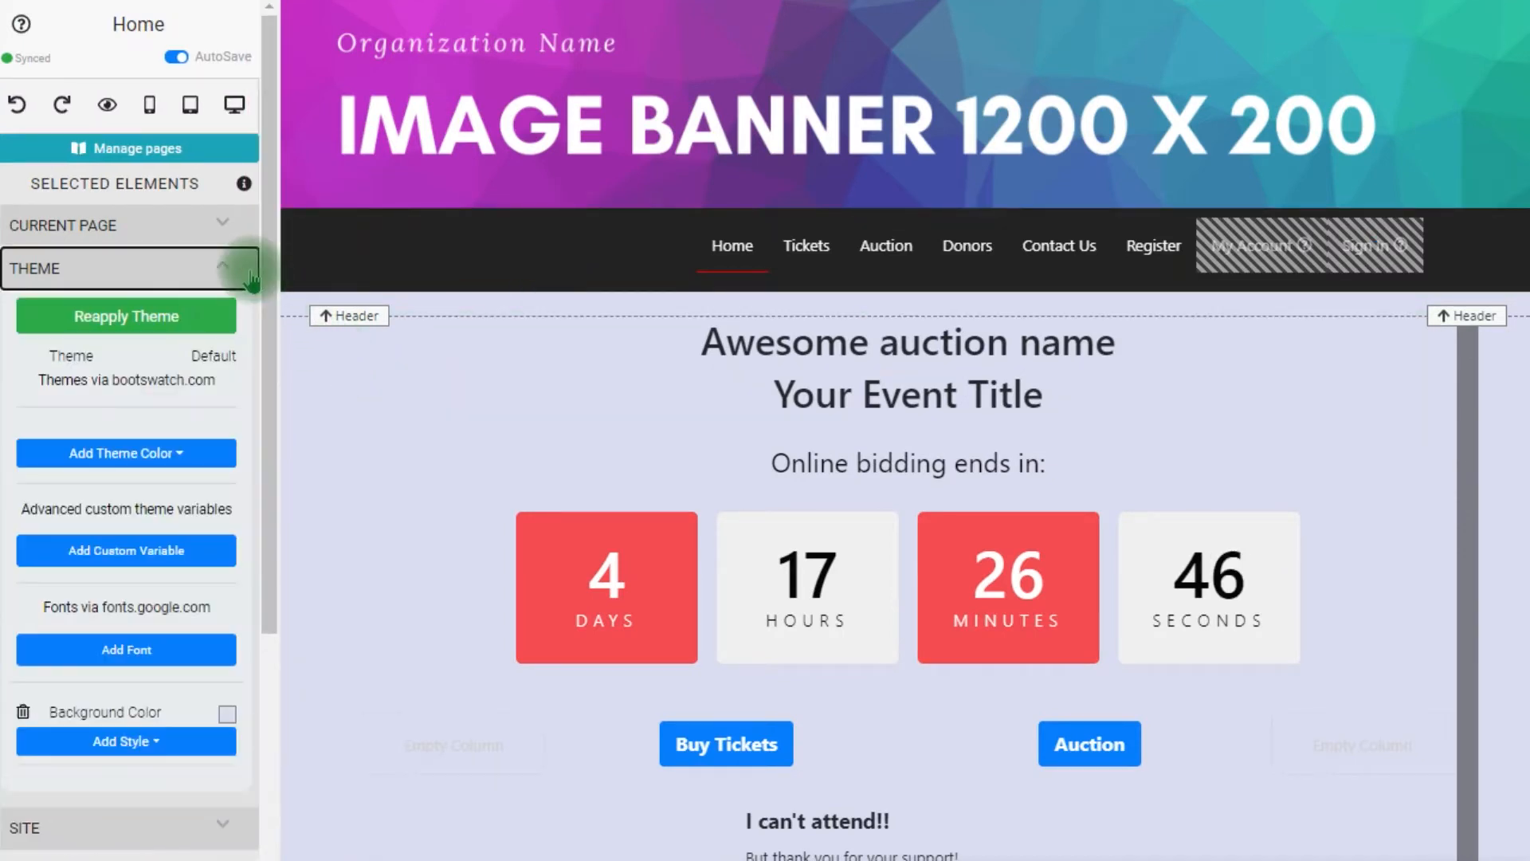
{"action": "left_click", "coordinate": [182, 459]}
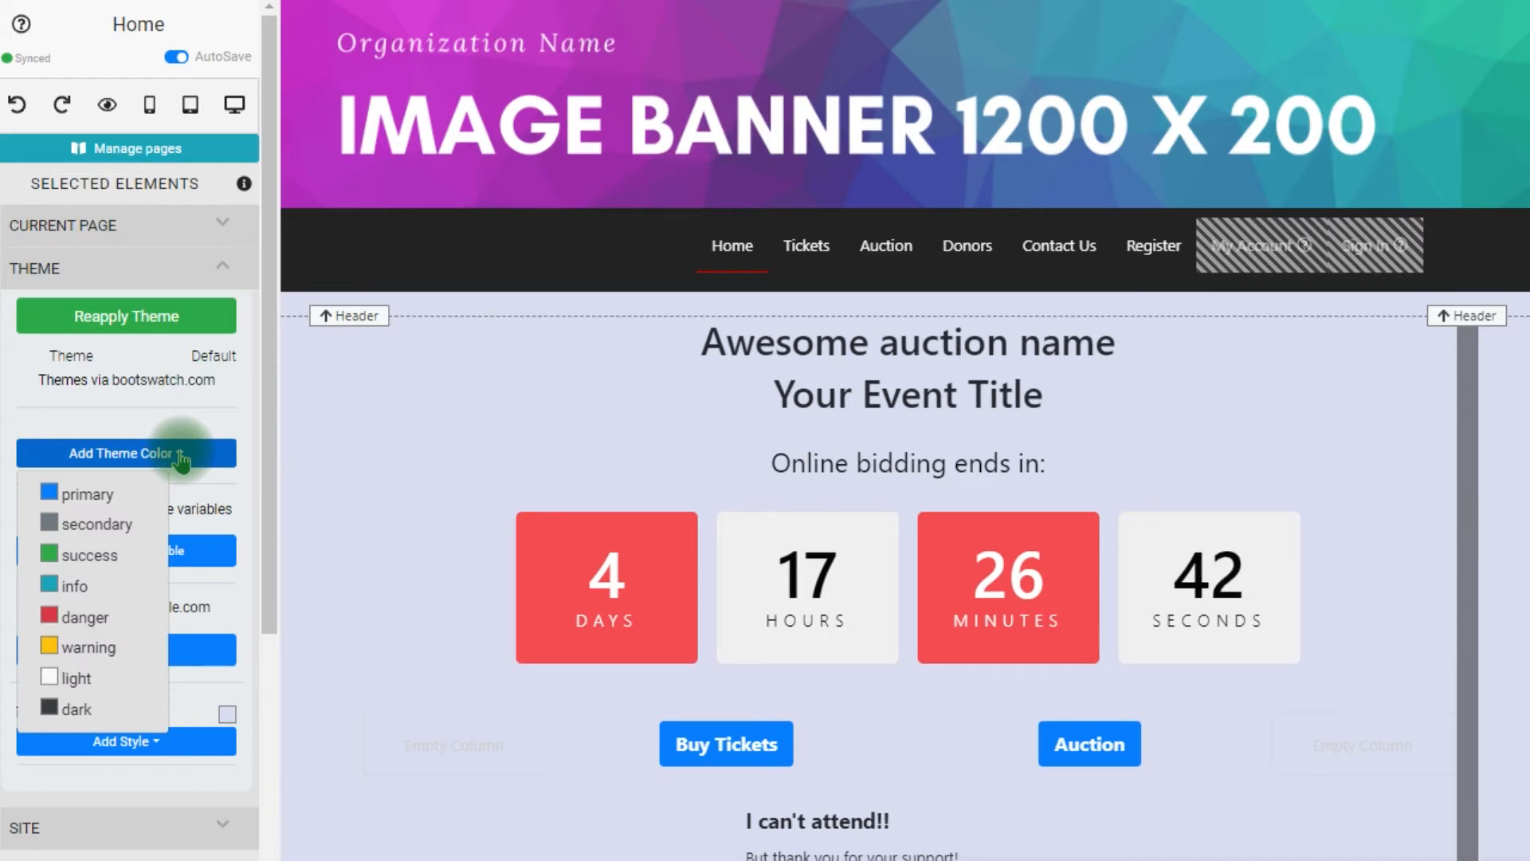
{"action": "left_click", "coordinate": [114, 494]}
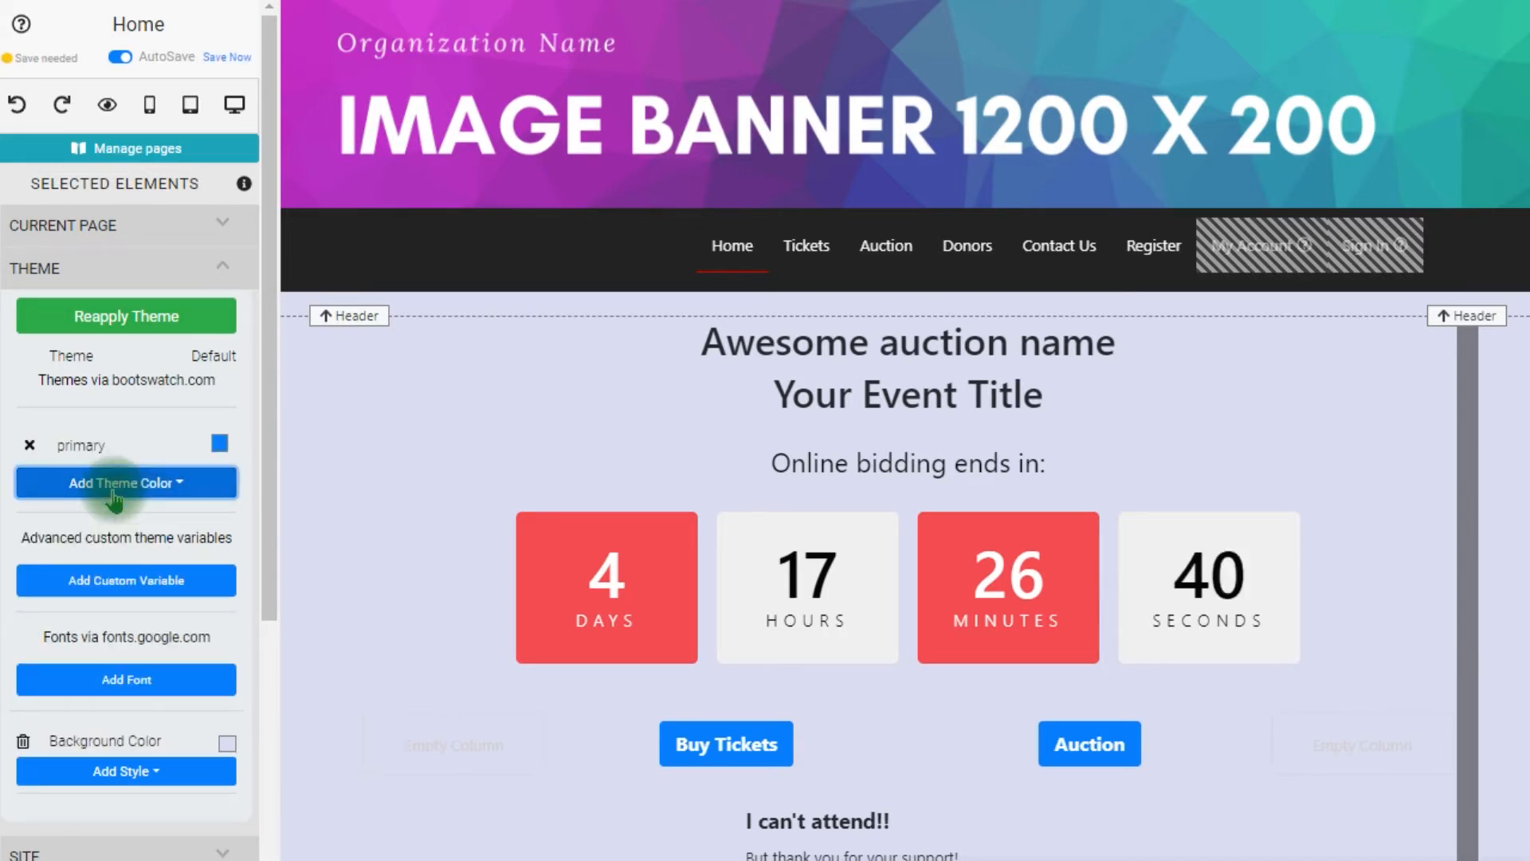
{"action": "left_click", "coordinate": [219, 443]}
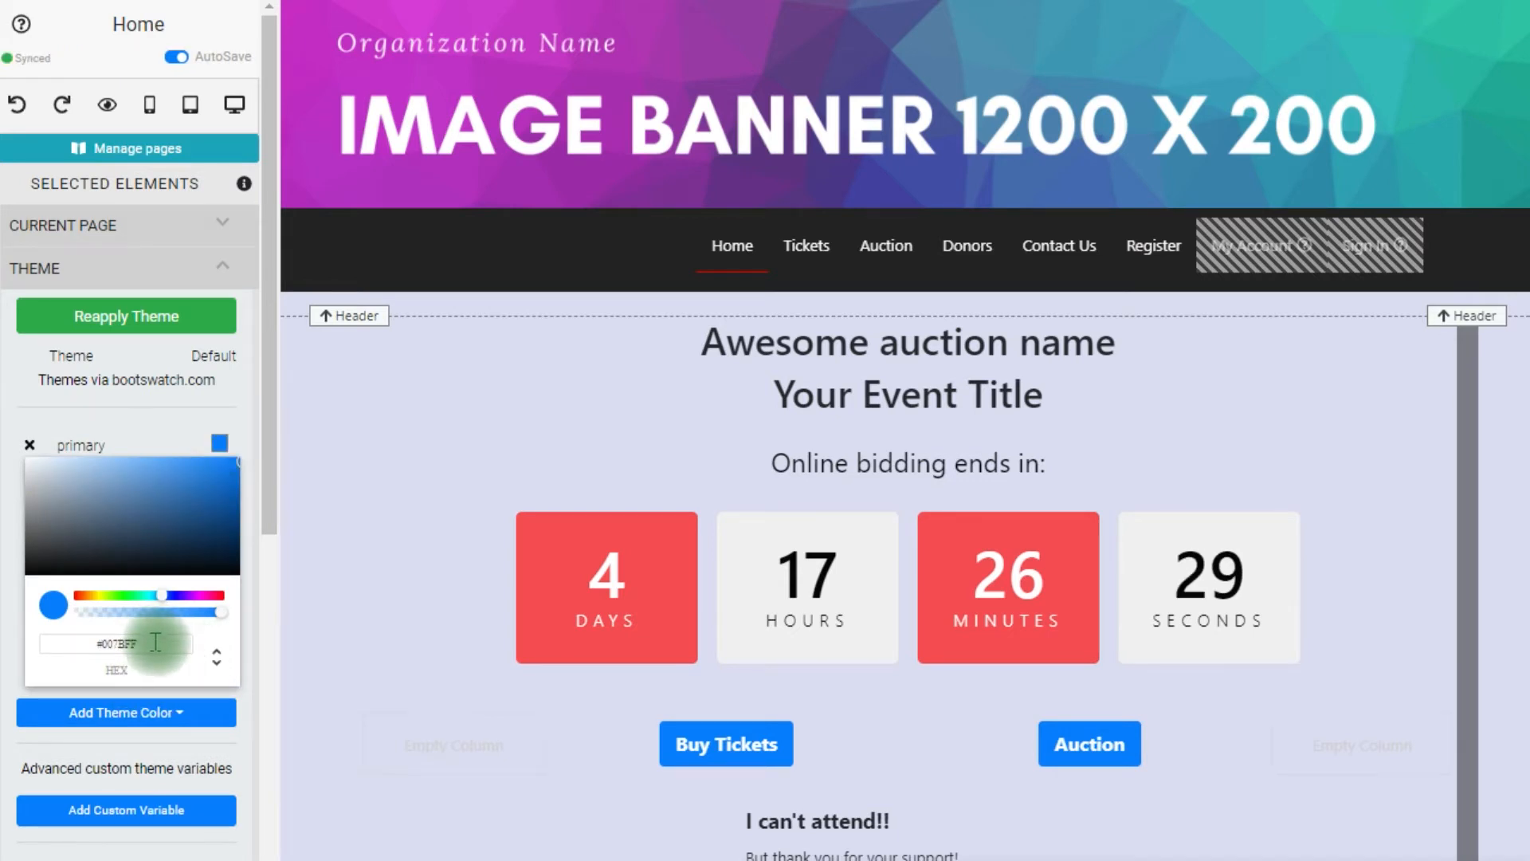
{"action": "type", "text": "3F1138"}
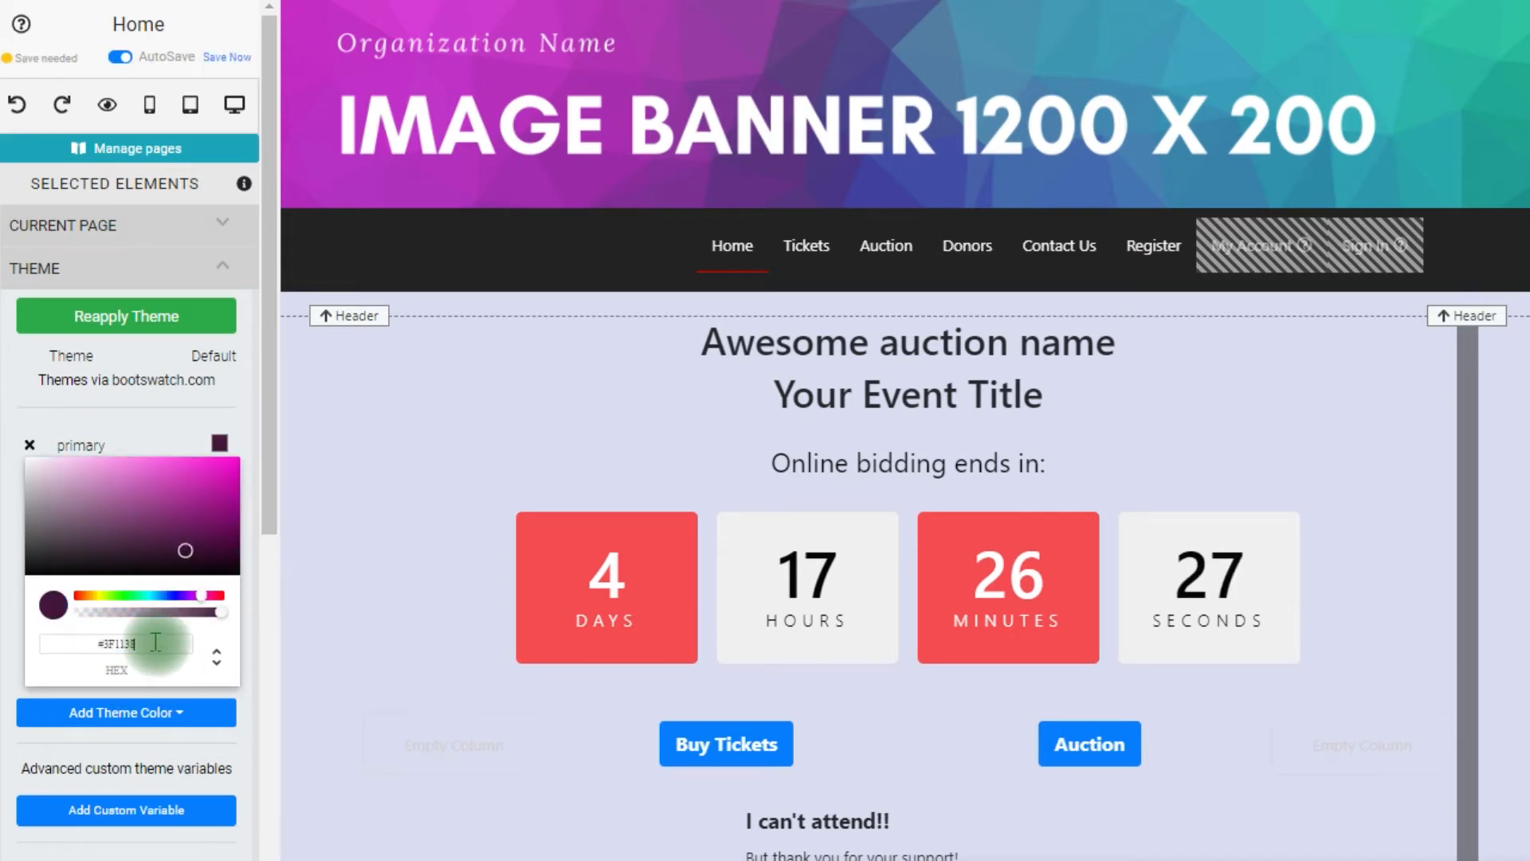
Step: Add the secondary color to the theme colors and set the primary color's hex value to #4168AB
{"action": "left_click", "coordinate": [169, 713]}
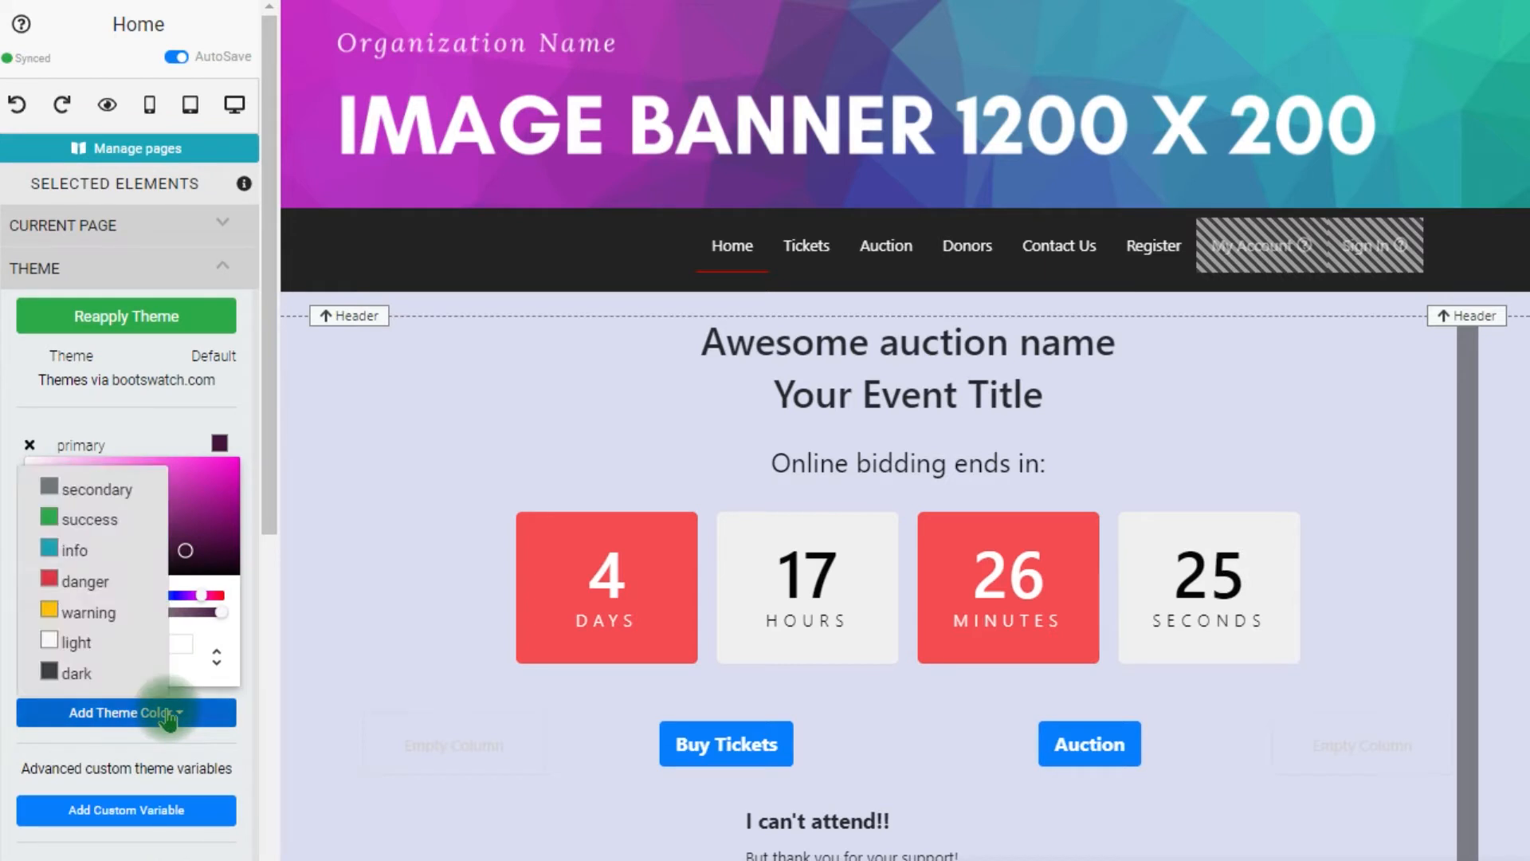
{"action": "left_click", "coordinate": [110, 492]}
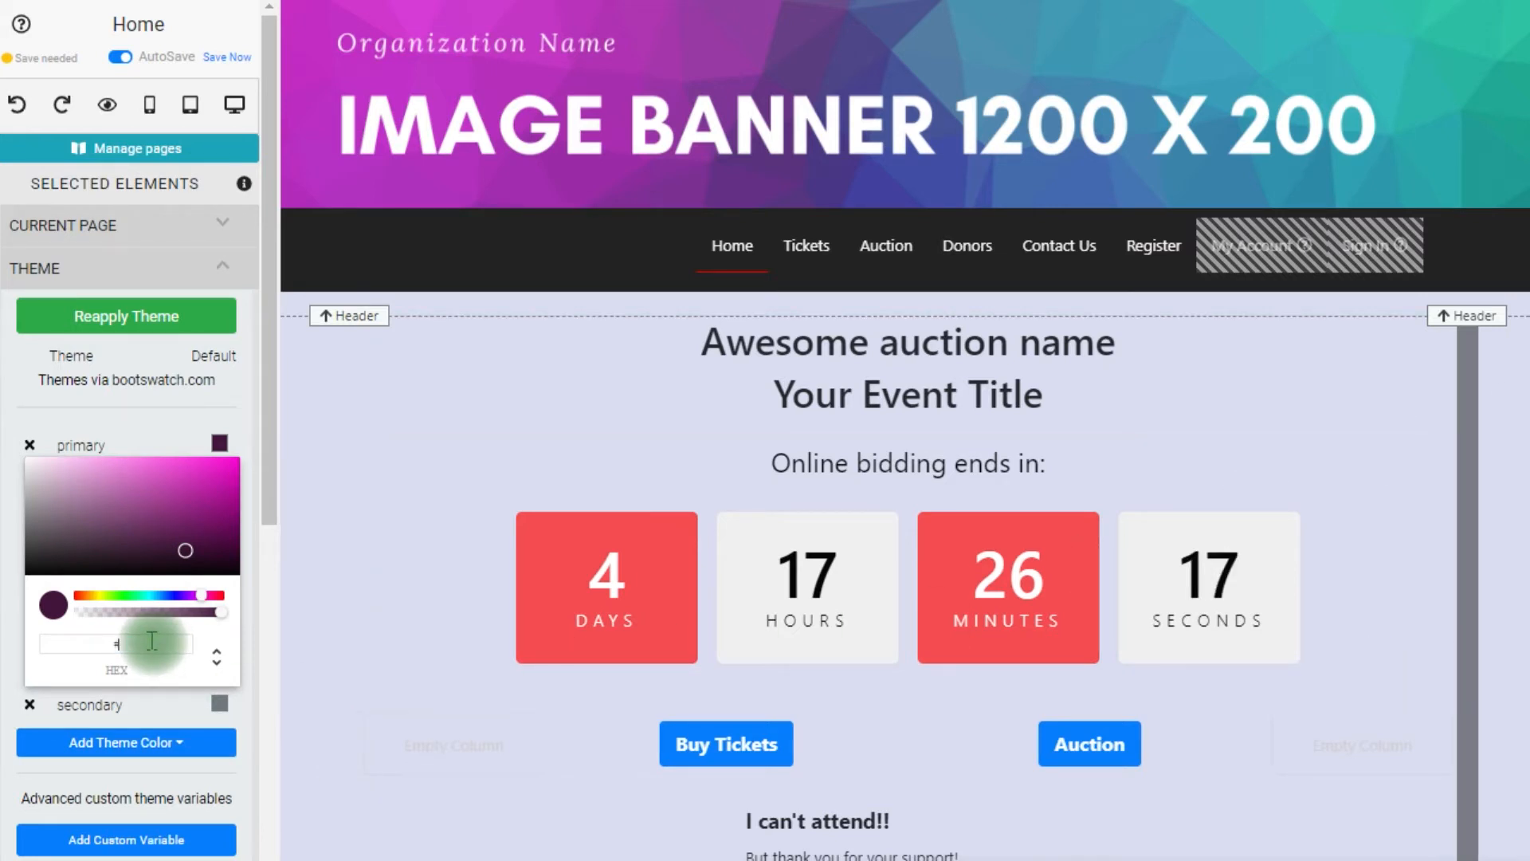
{"action": "type", "text": "#4168AE"}
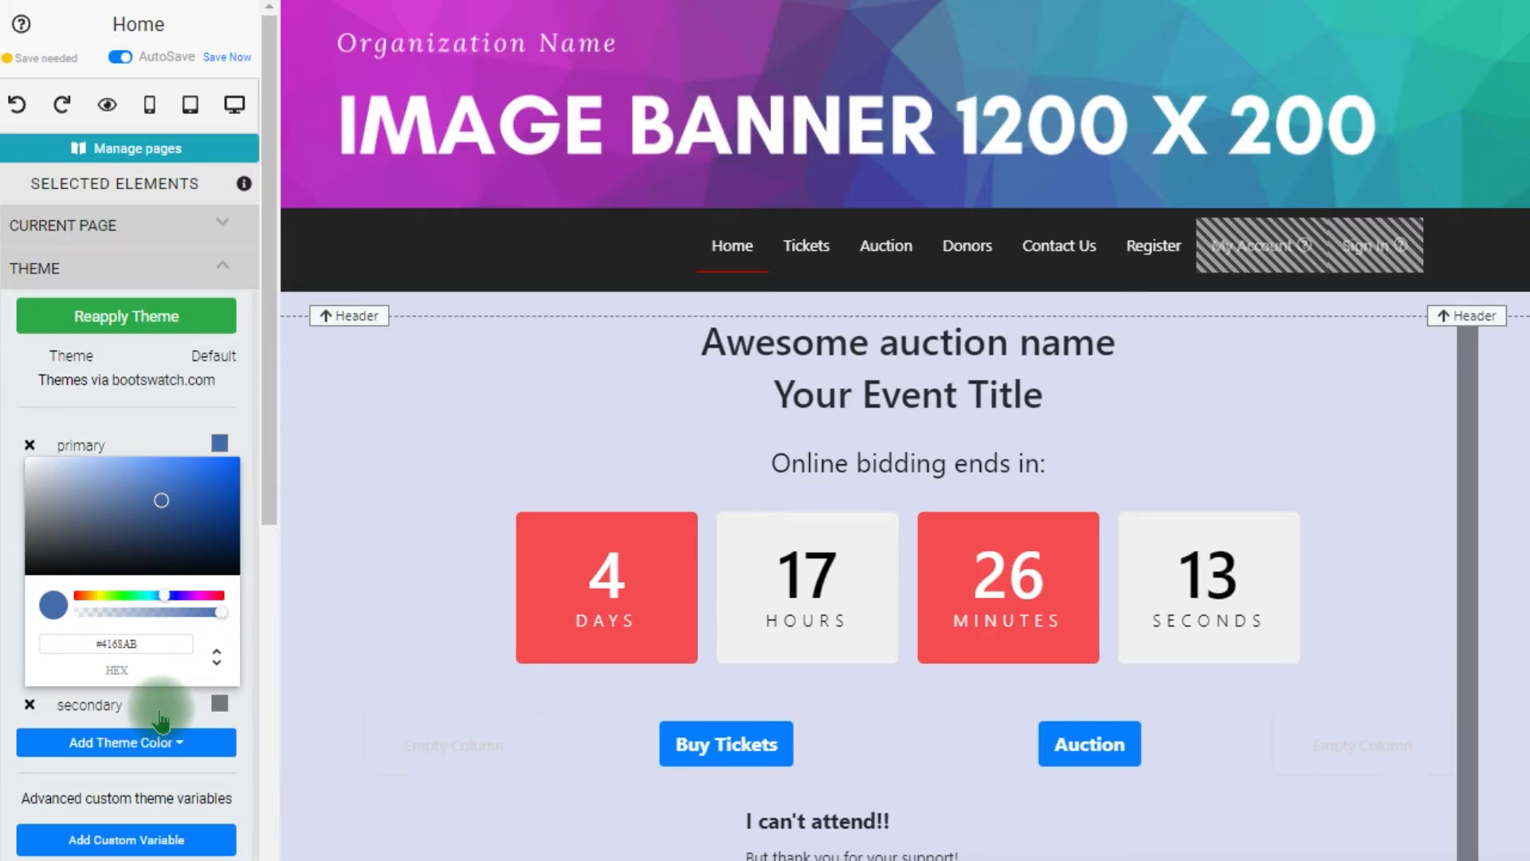
Step: Undo the last change to the primary theme color and set the secondary color's hex value to #4168AB
{"action": "left_click", "coordinate": [16, 105]}
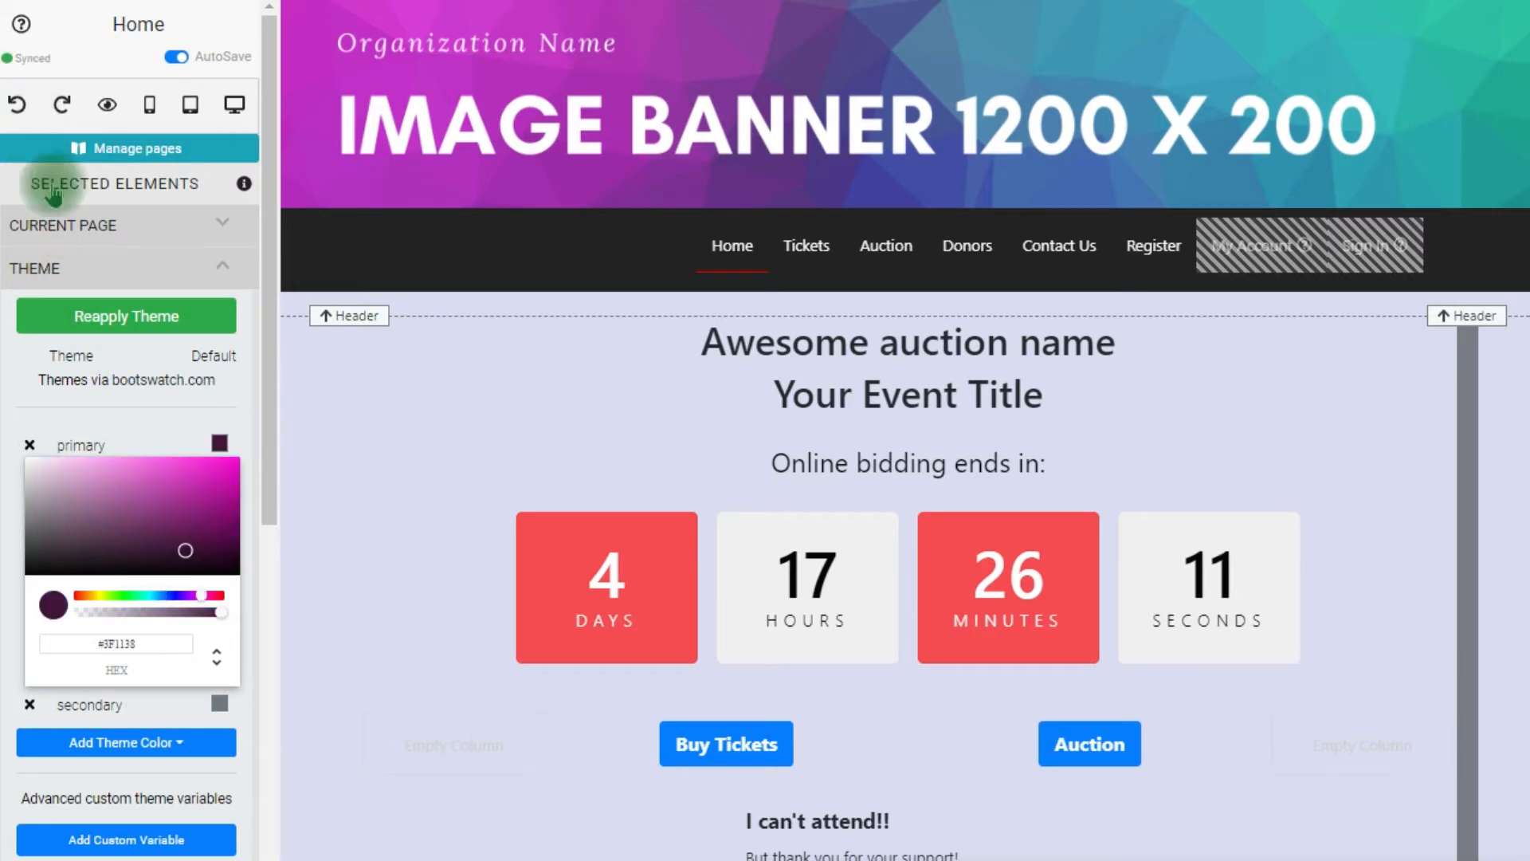
{"action": "left_click", "coordinate": [220, 704]}
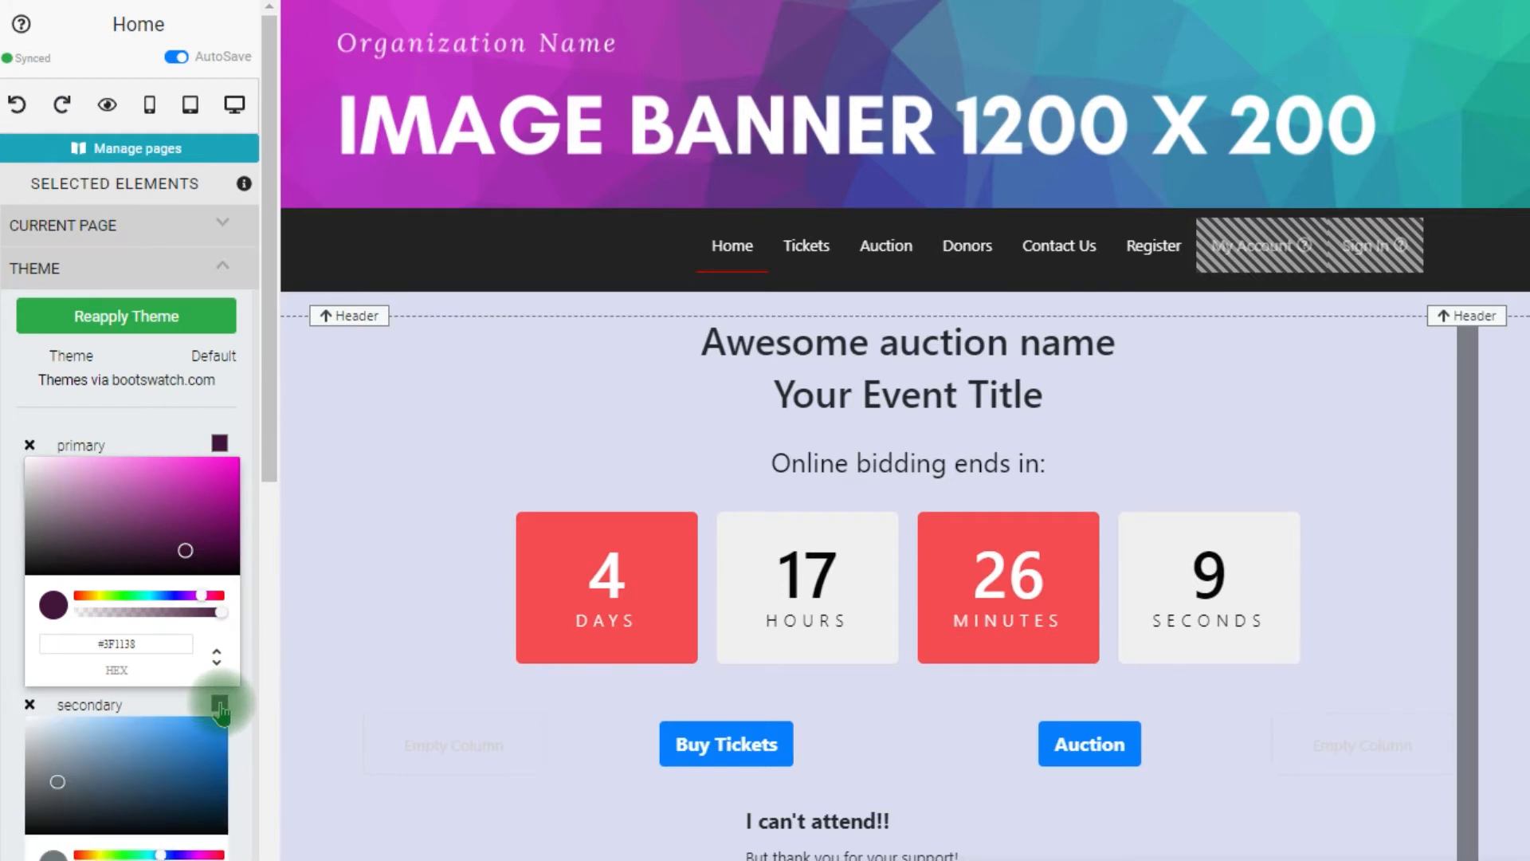
{"action": "scroll", "coordinate": [170, 819], "scroll_direction": "down", "scroll_amount": 6}
{"action": "left_click", "coordinate": [144, 422]}
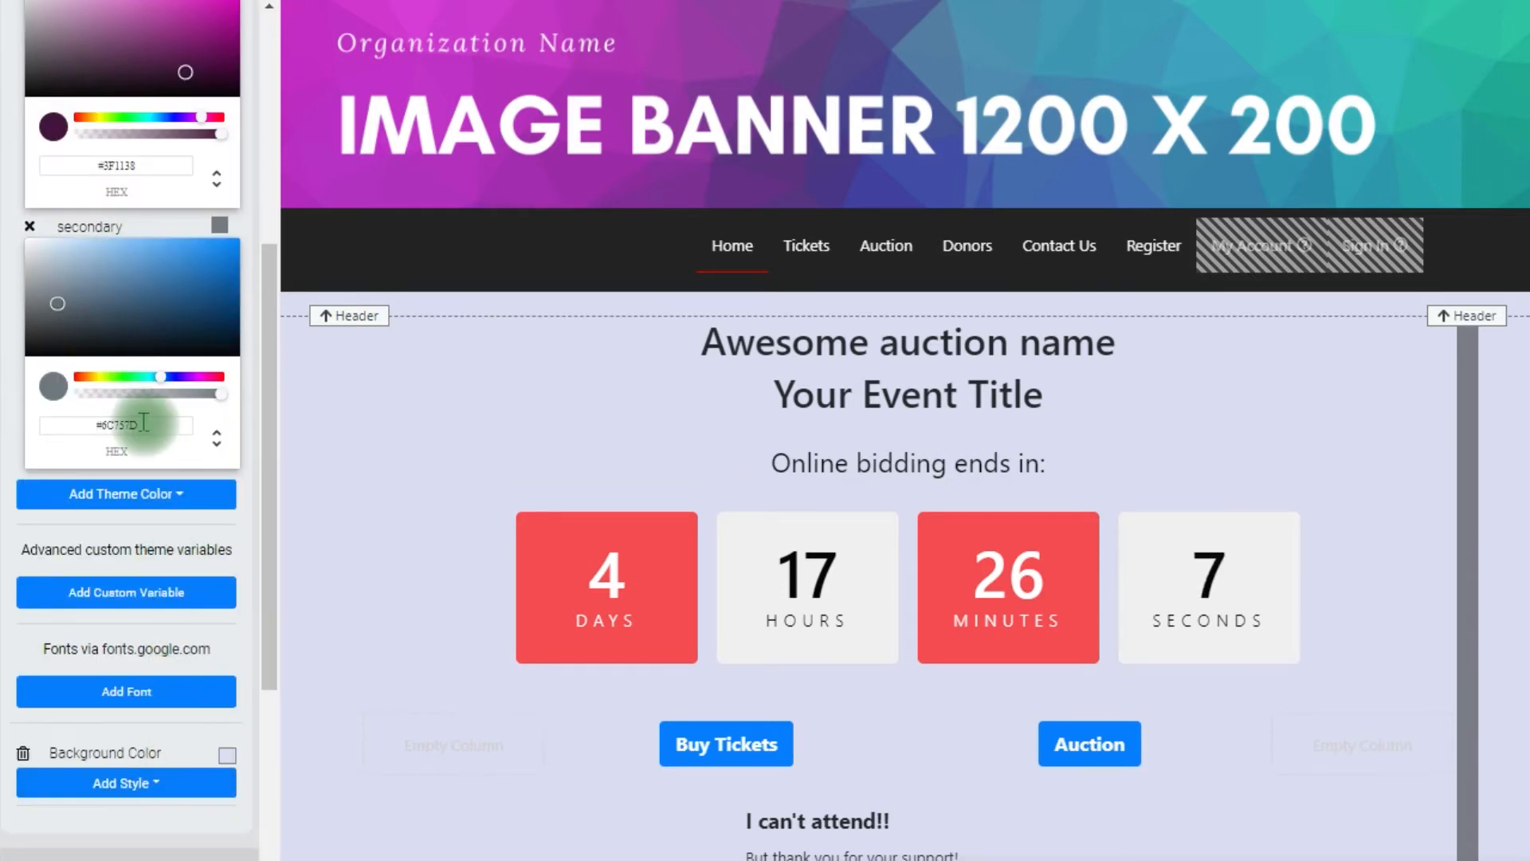
{"action": "triple_click", "coordinate": [143, 423]}
{"action": "type", "text": "#4168AB"}
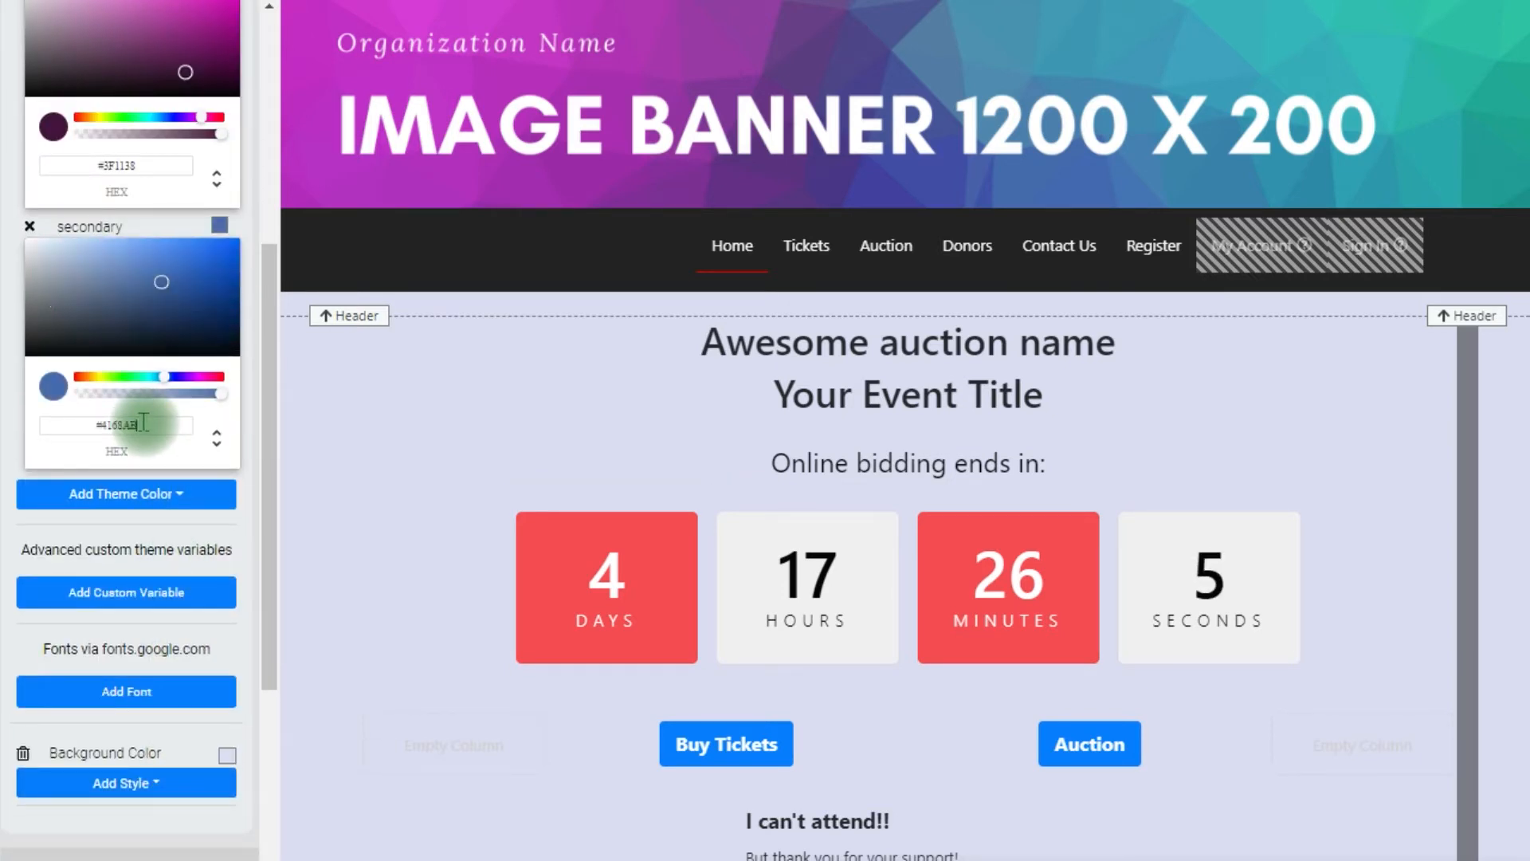
Step: Add the danger color to the theme colors and set its hex value to #1C9F8F
{"action": "left_click", "coordinate": [154, 496]}
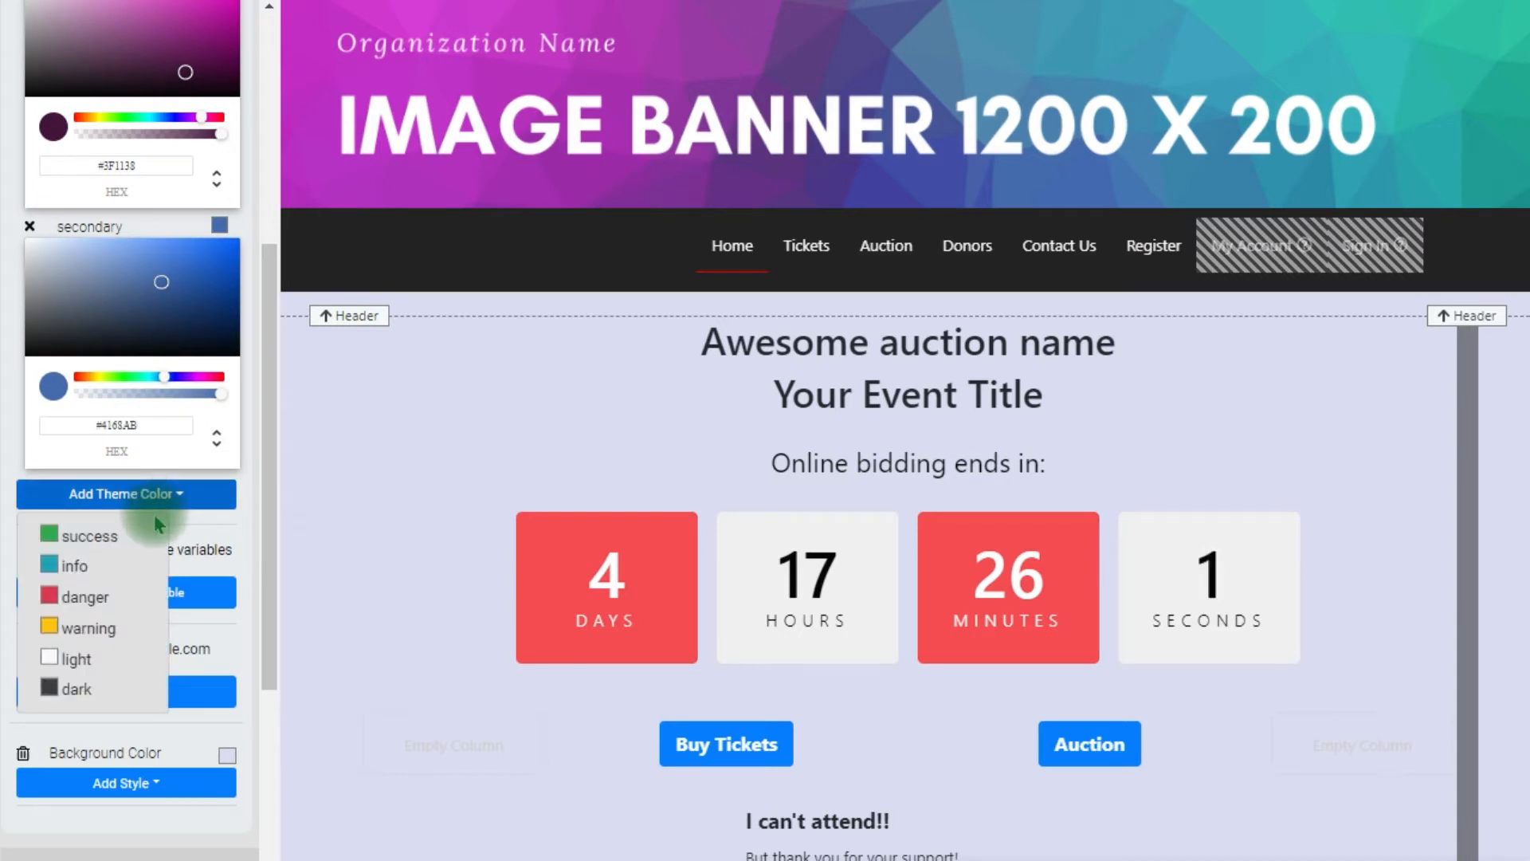
{"action": "left_click", "coordinate": [126, 598]}
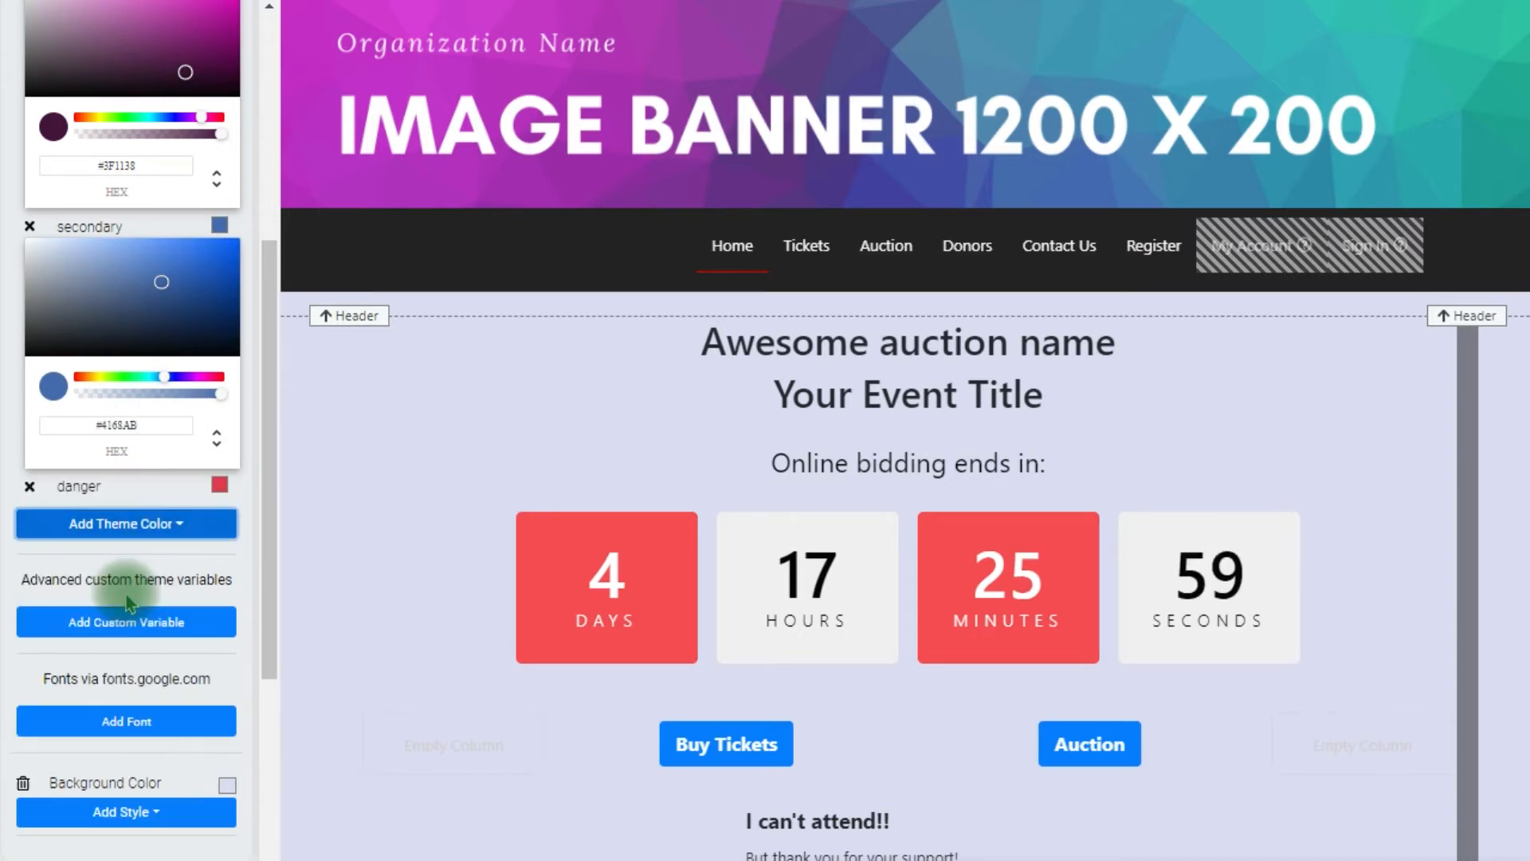
{"action": "left_click", "coordinate": [217, 487]}
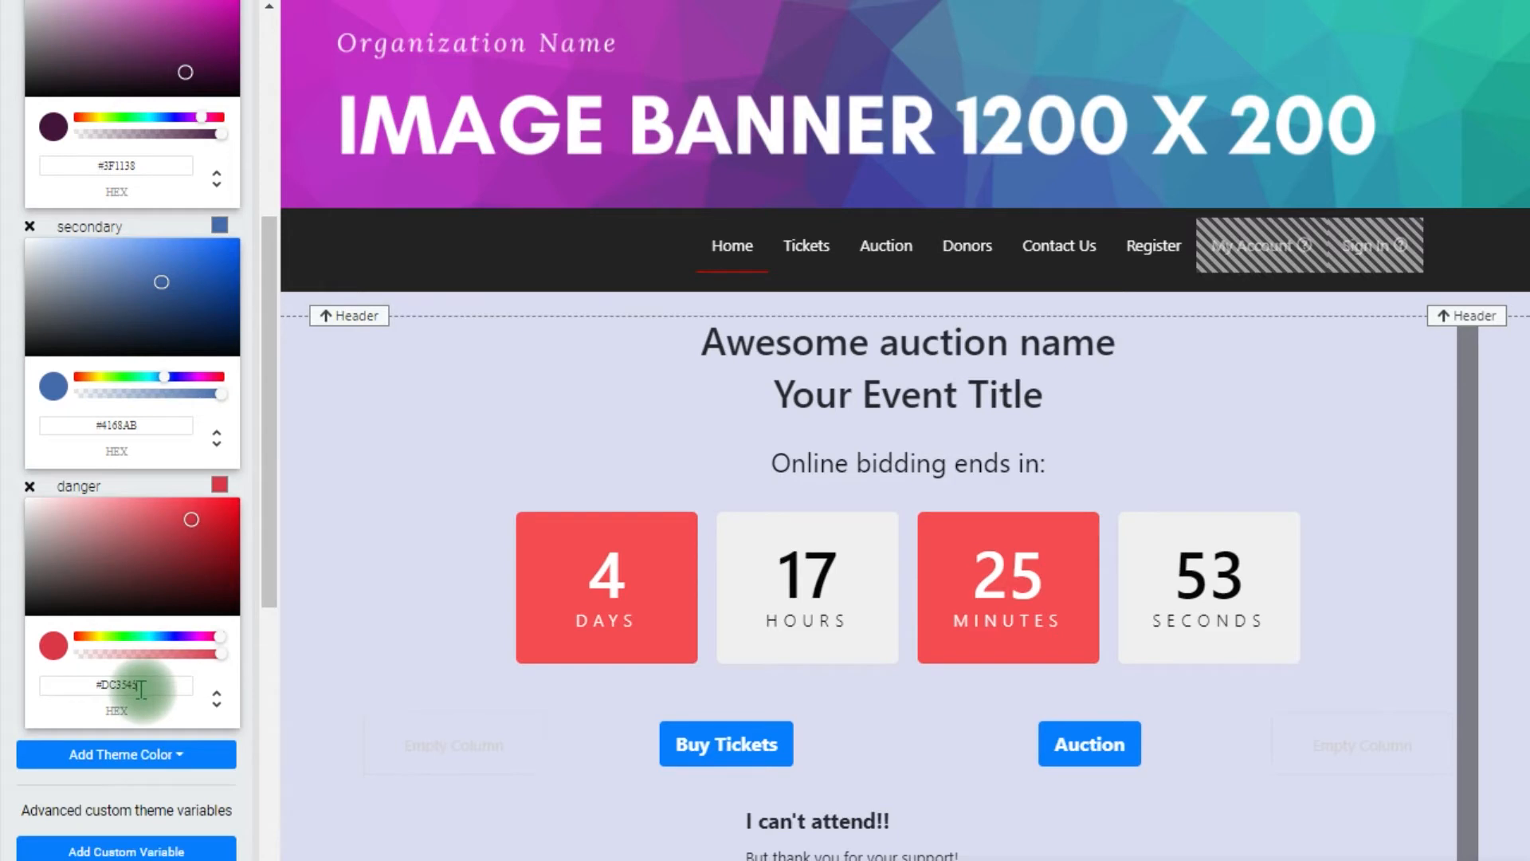
{"action": "type", "text": "#1C9F8F"}
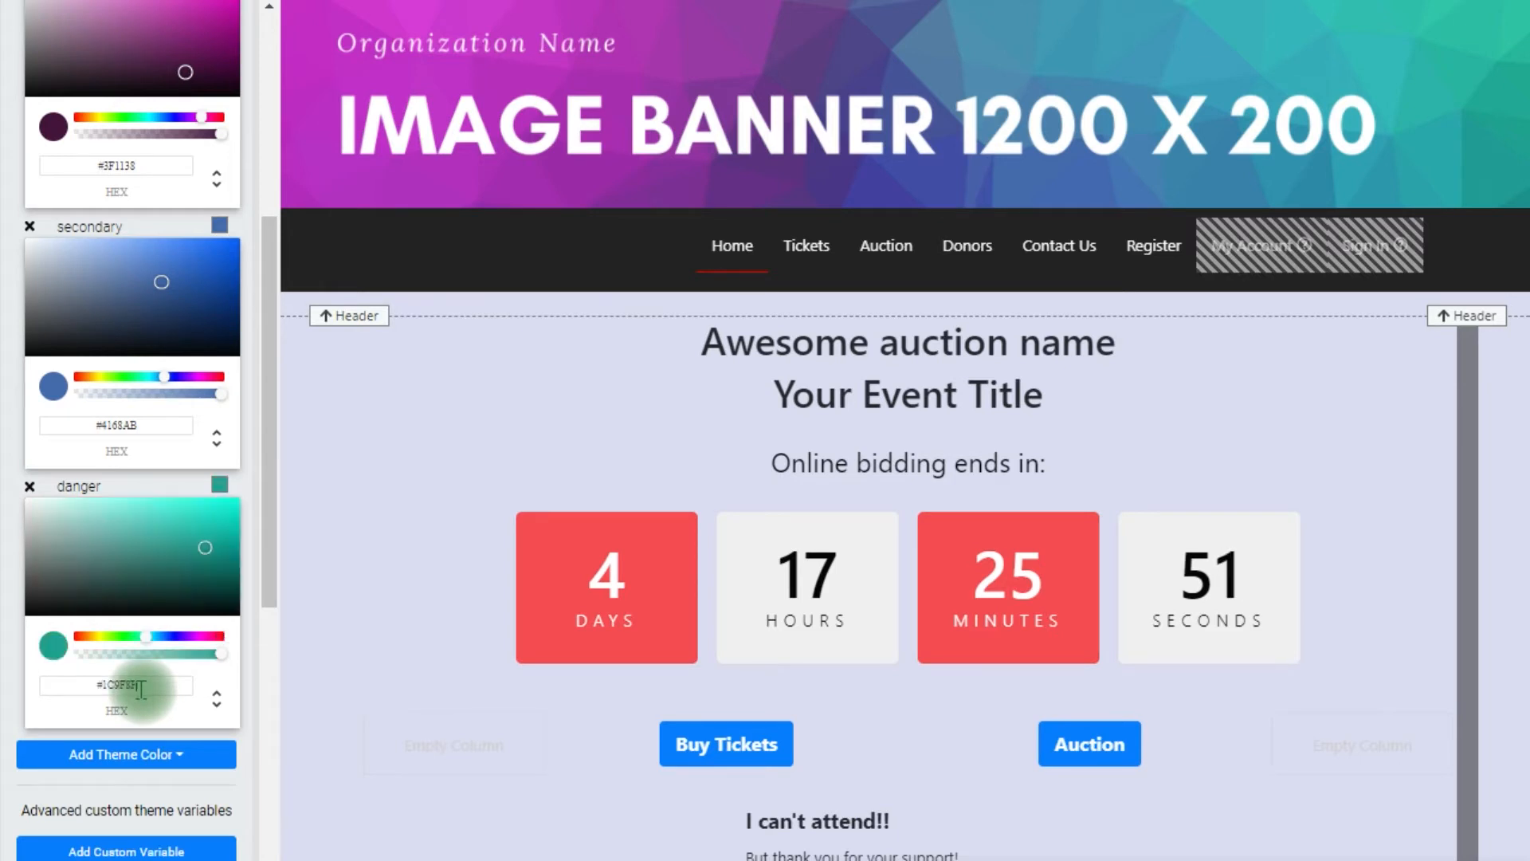
Step: Add the success color to the theme colors and set its hex value to #6B7F93
{"action": "left_click", "coordinate": [160, 763]}
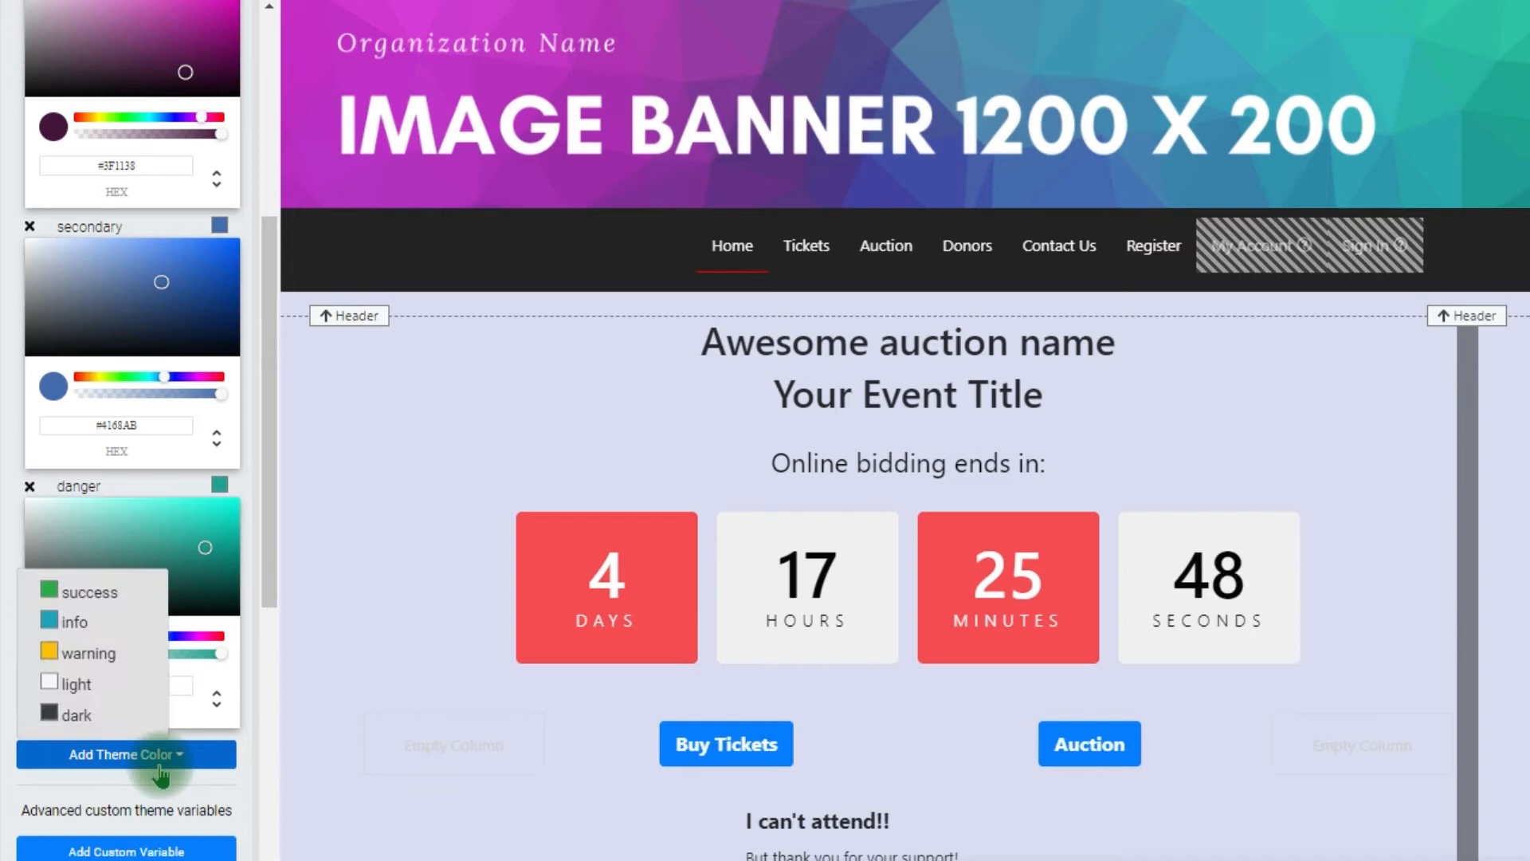
{"action": "left_click", "coordinate": [97, 592]}
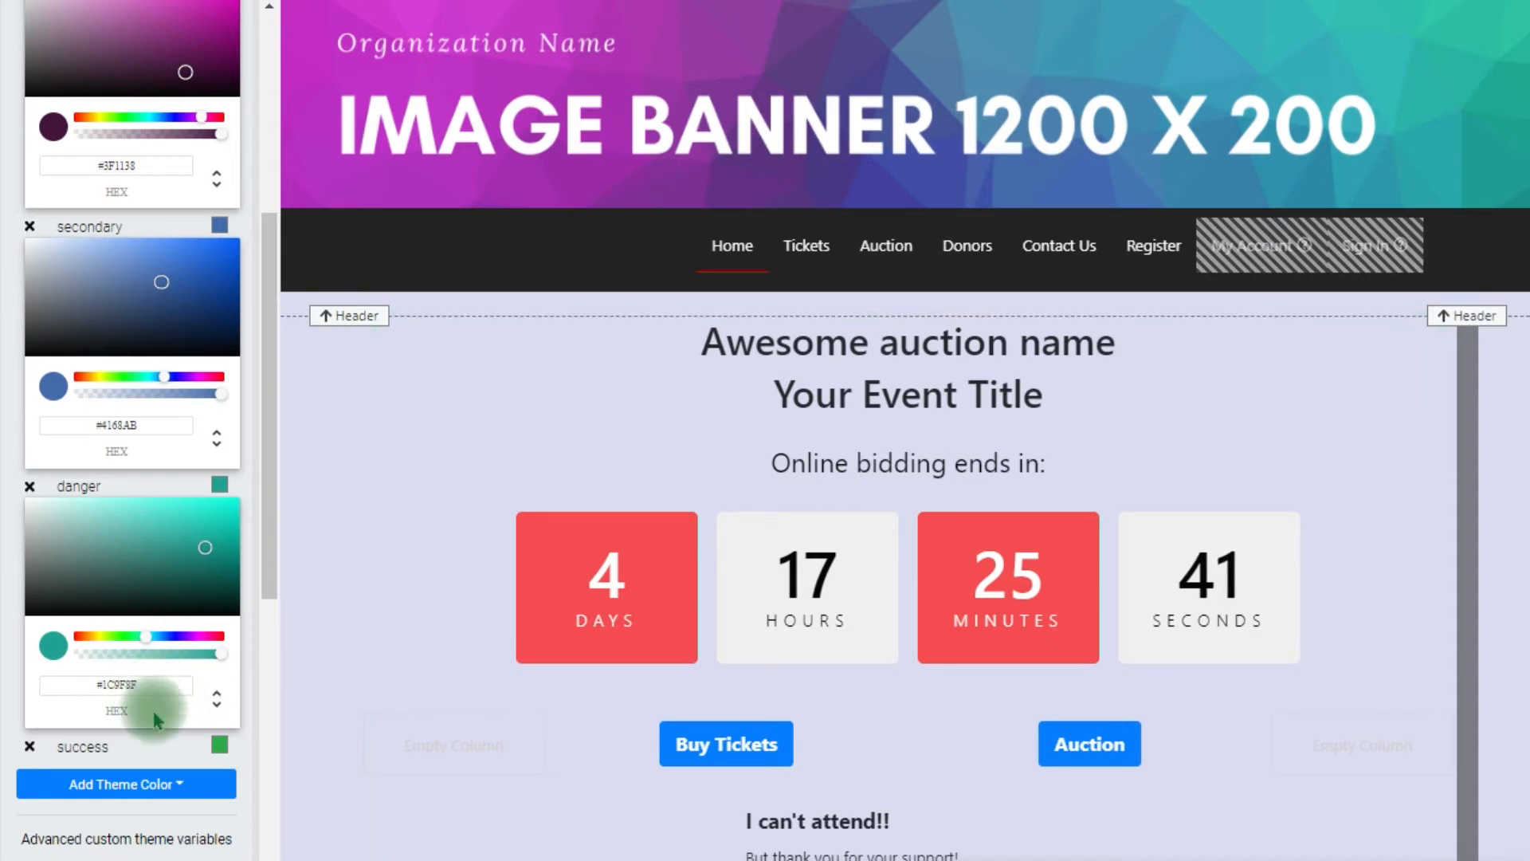
{"action": "left_click", "coordinate": [214, 744]}
{"action": "scroll", "coordinate": [167, 757], "scroll_direction": "down", "scroll_amount": 3}
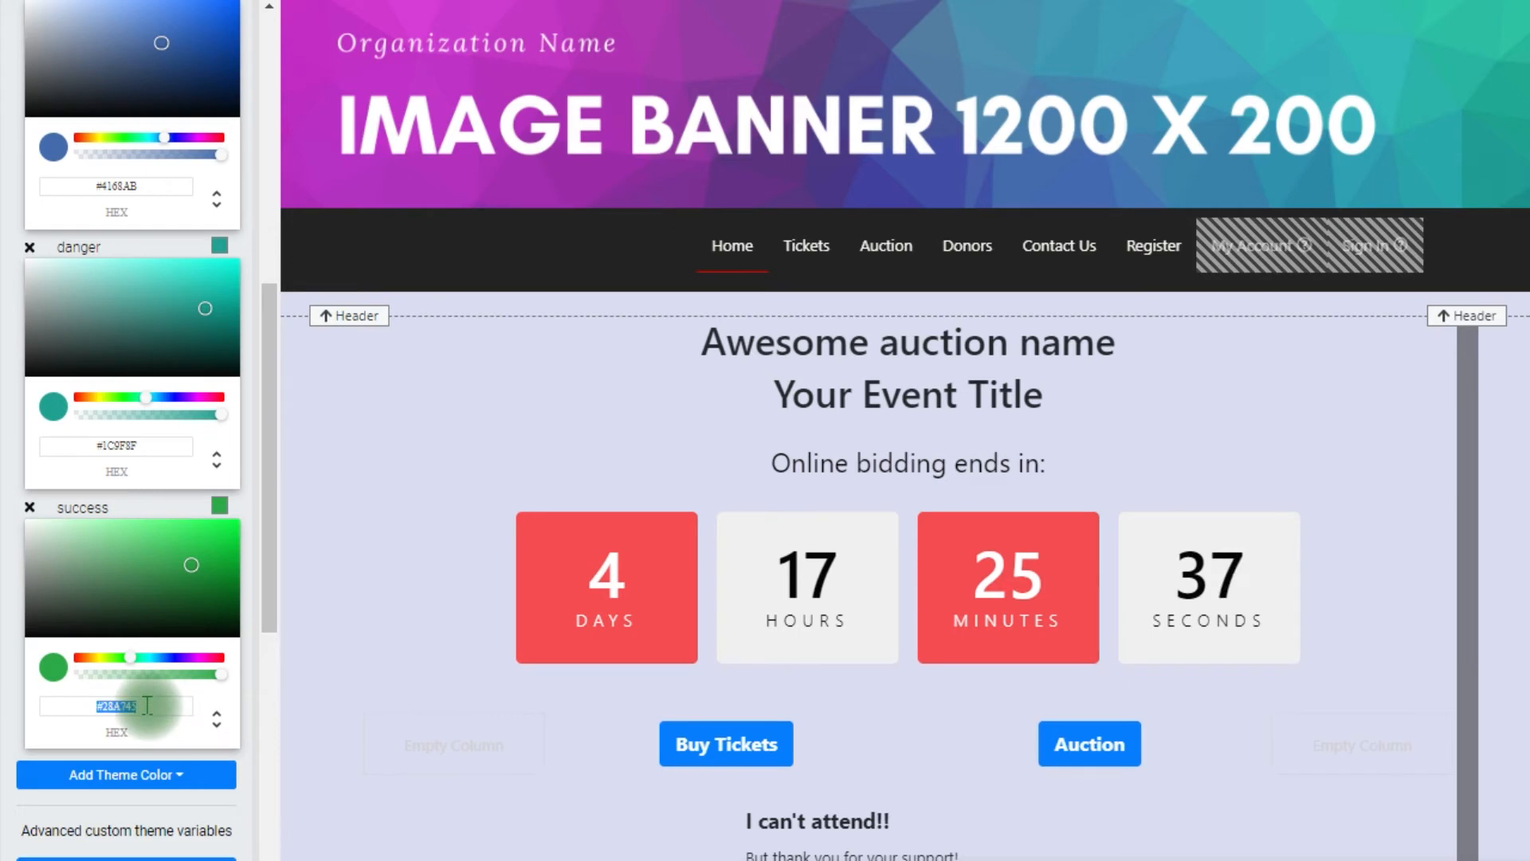
{"action": "type", "text": "#6B7F93"}
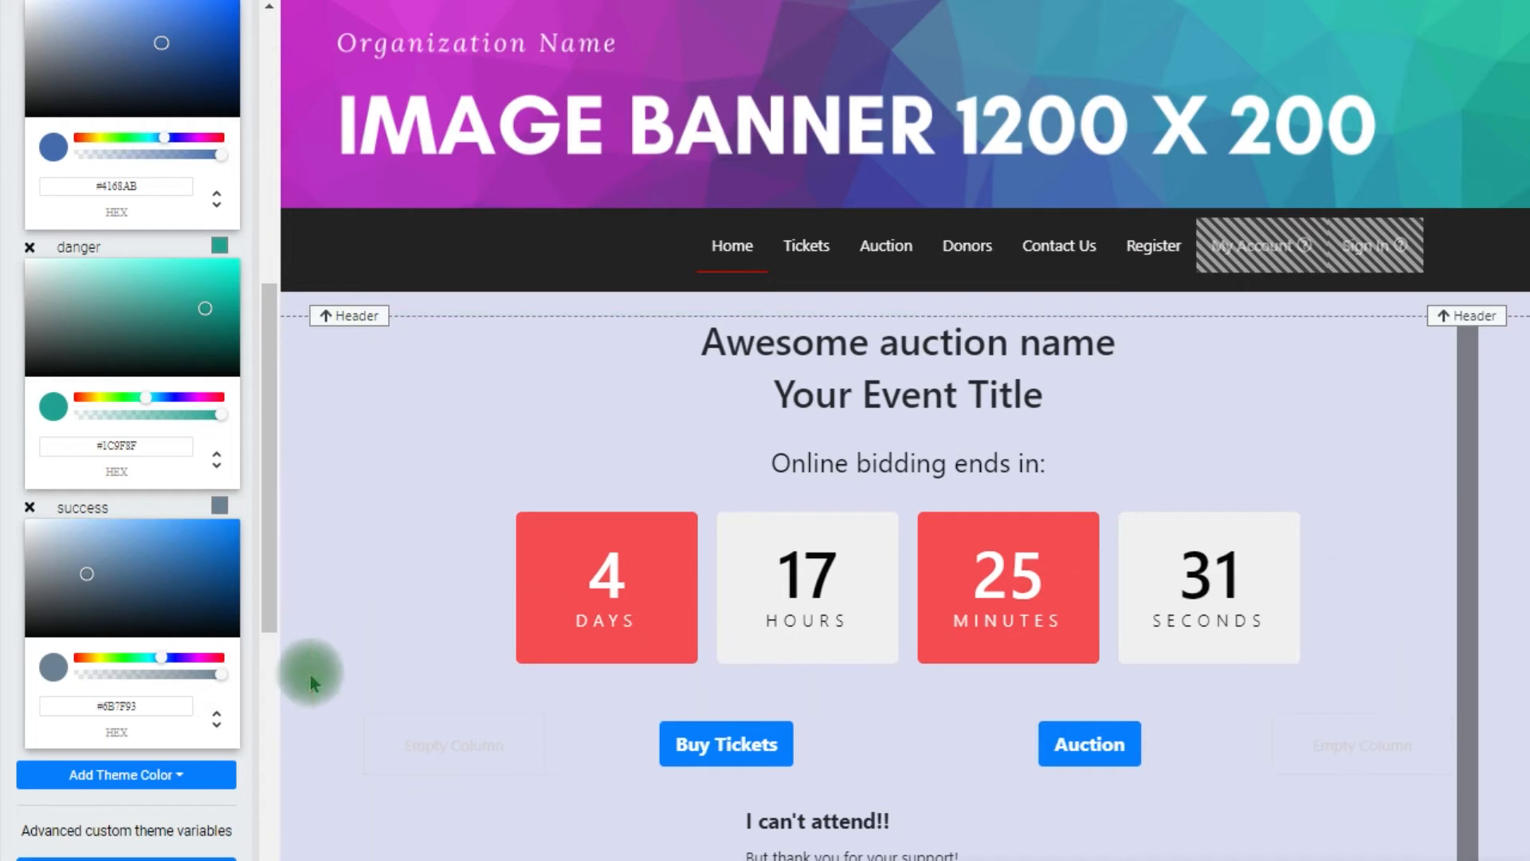
Step: Add the warning color to the theme colors and set its hex value to #BA2BC5
{"action": "left_click", "coordinate": [180, 774]}
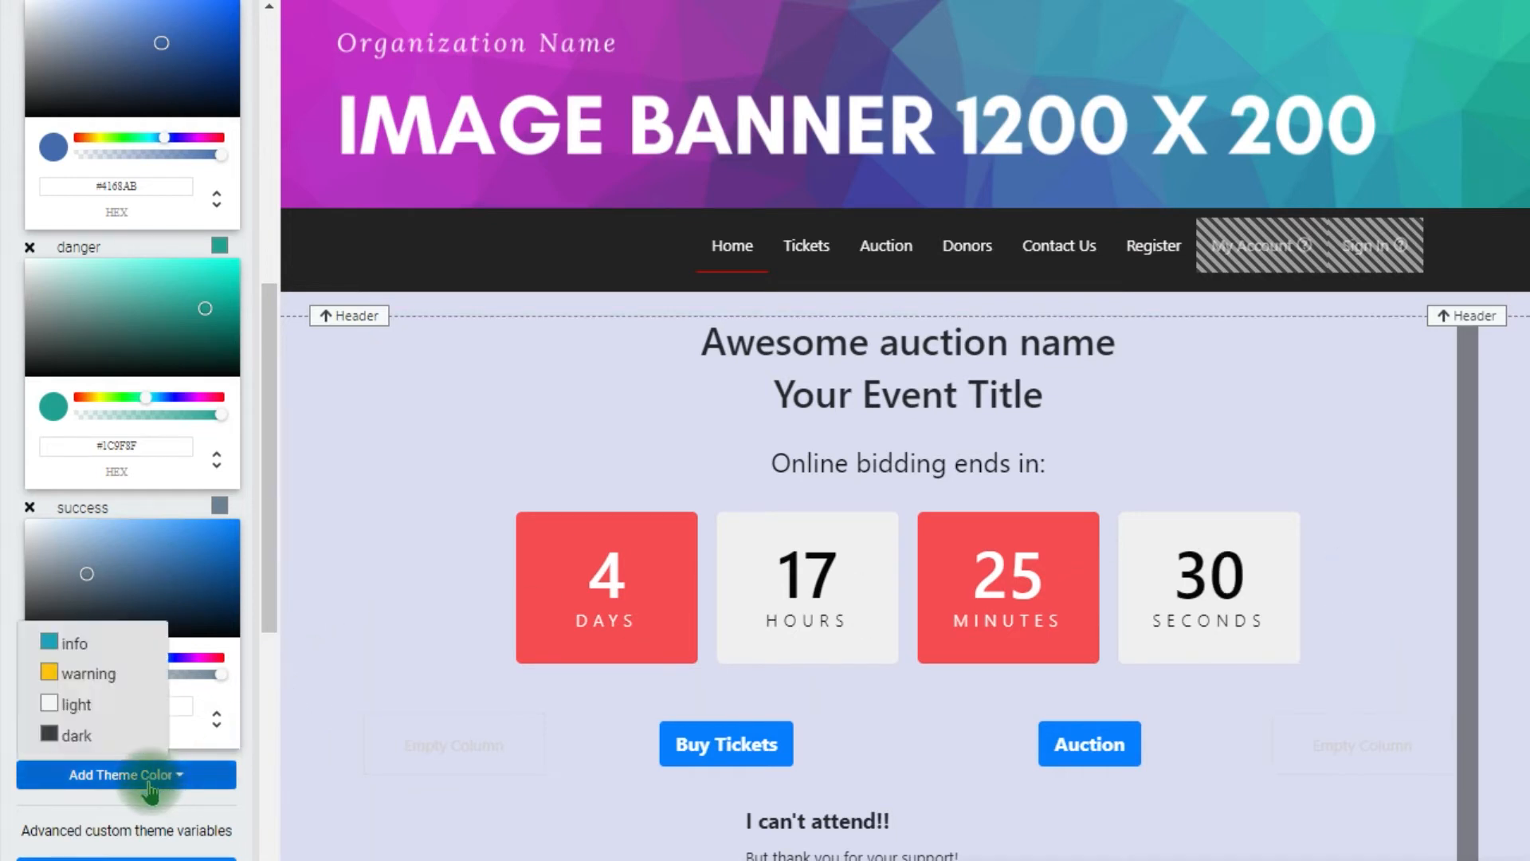
{"action": "left_click", "coordinate": [133, 677]}
{"action": "scroll", "coordinate": [215, 558], "scroll_direction": "down", "scroll_amount": 3}
{"action": "left_click", "coordinate": [219, 527]}
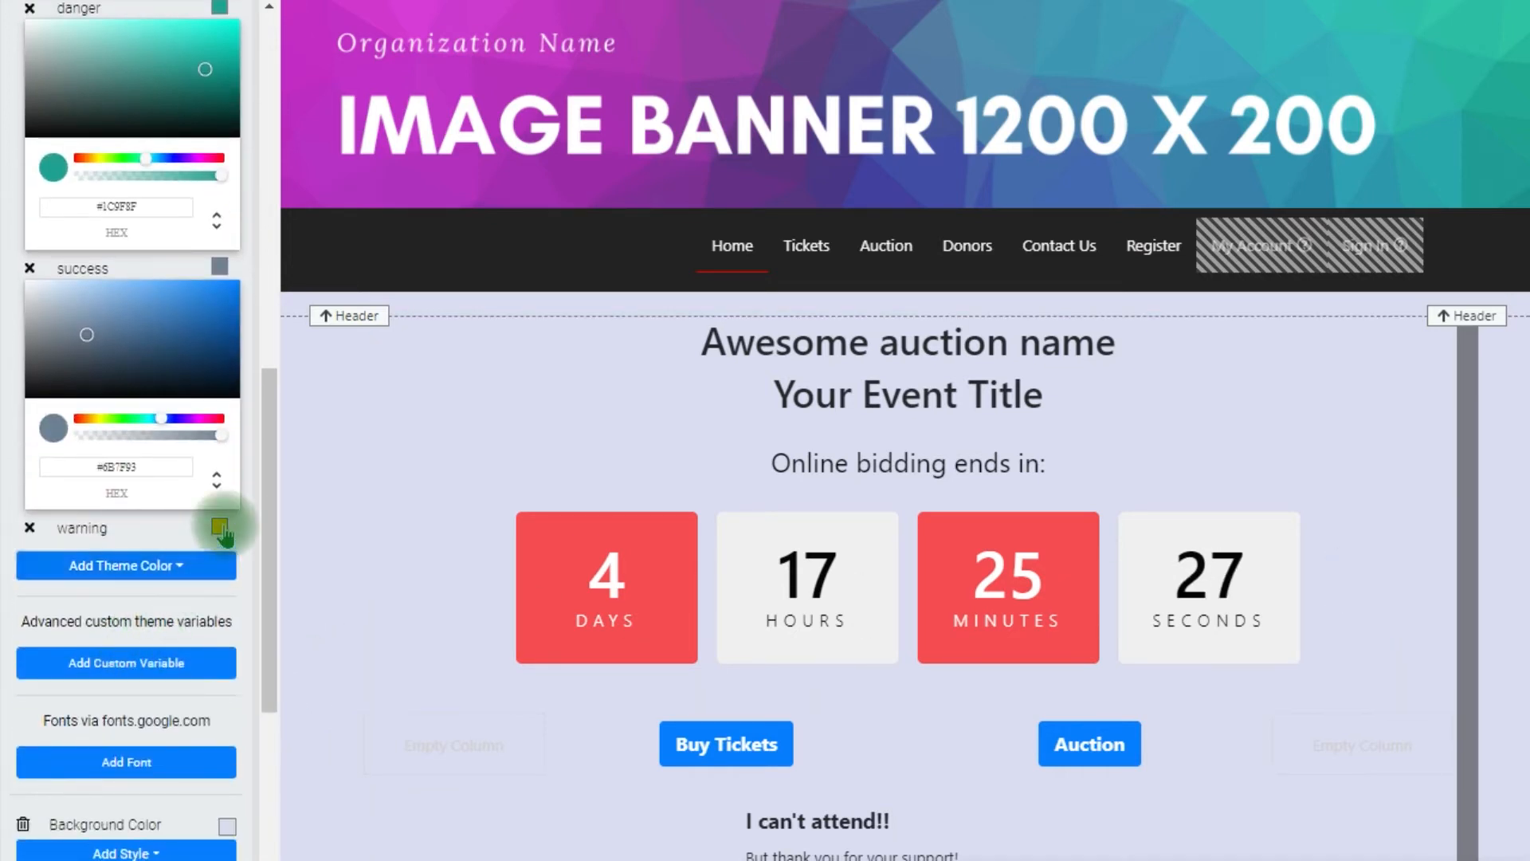
{"action": "left_click", "coordinate": [139, 726]}
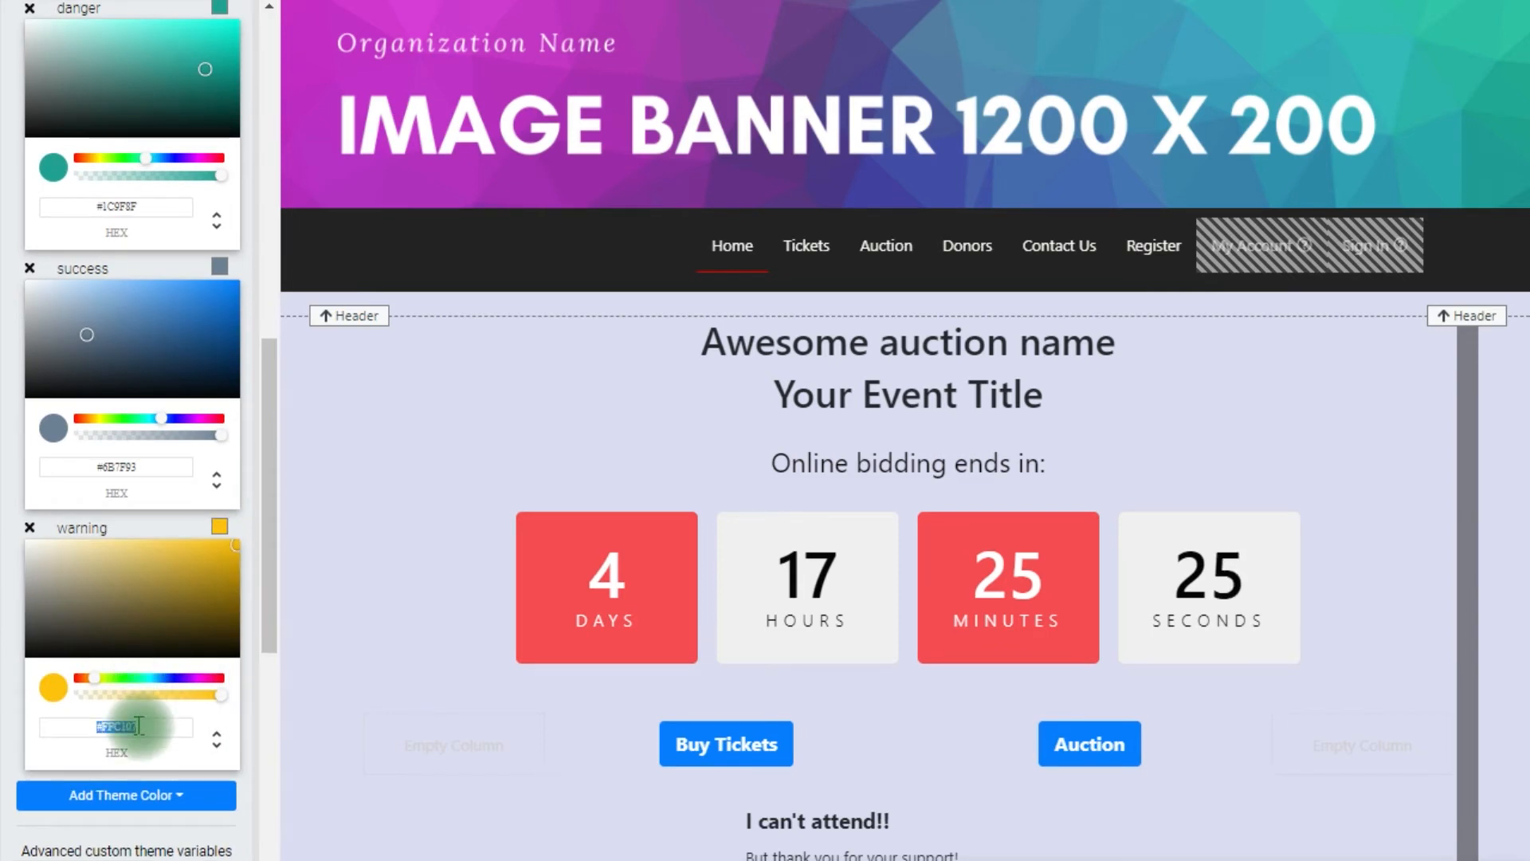
{"action": "type", "text": "#BA2BC5"}
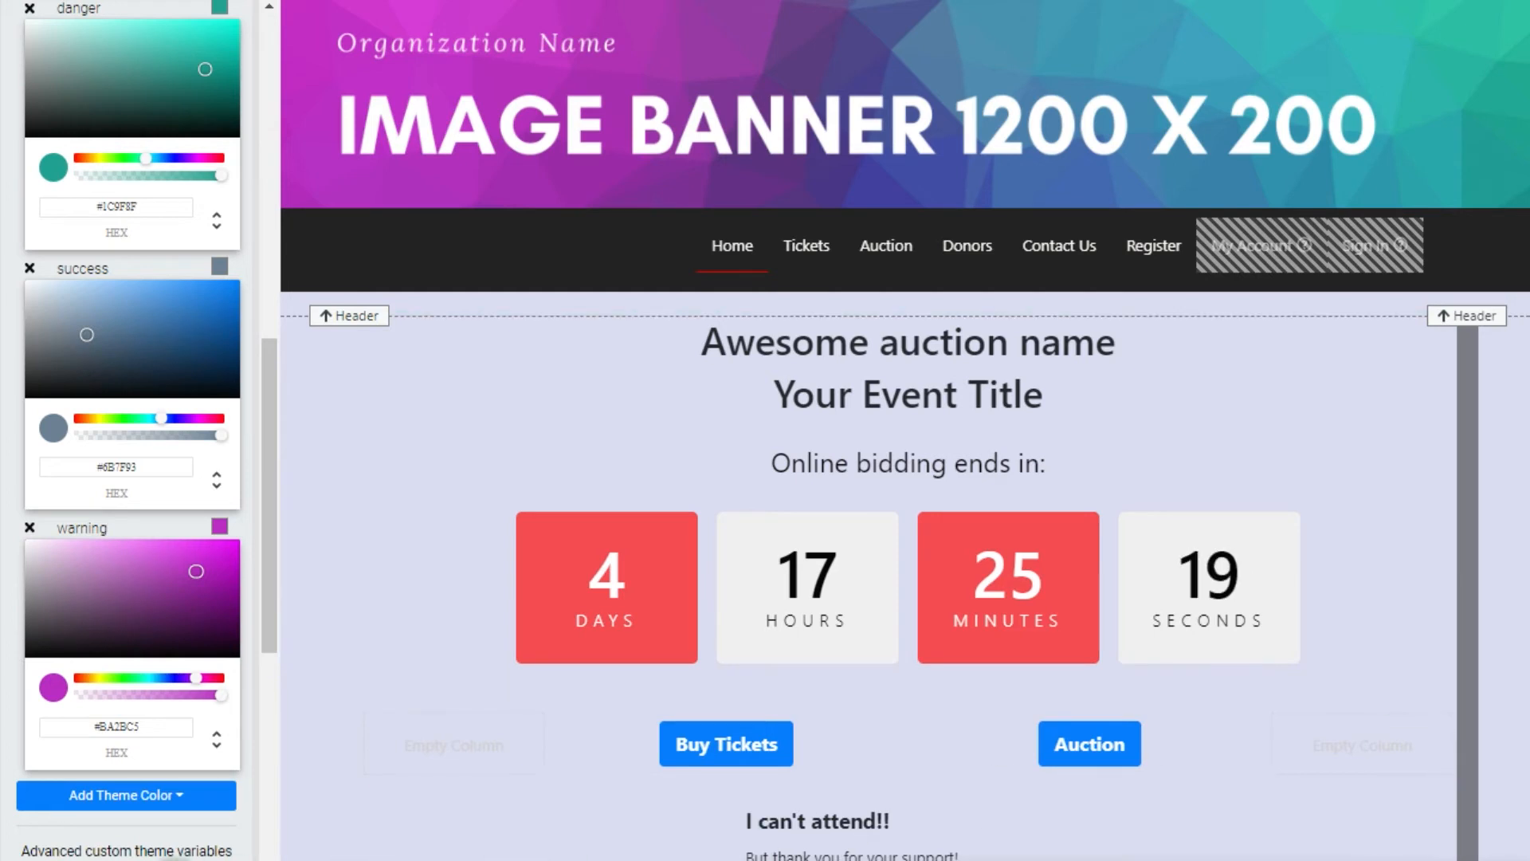
Step: Add the light color to the theme colors and edit its hex value to F8F9FA, without the leading #
{"action": "left_click", "coordinate": [142, 797]}
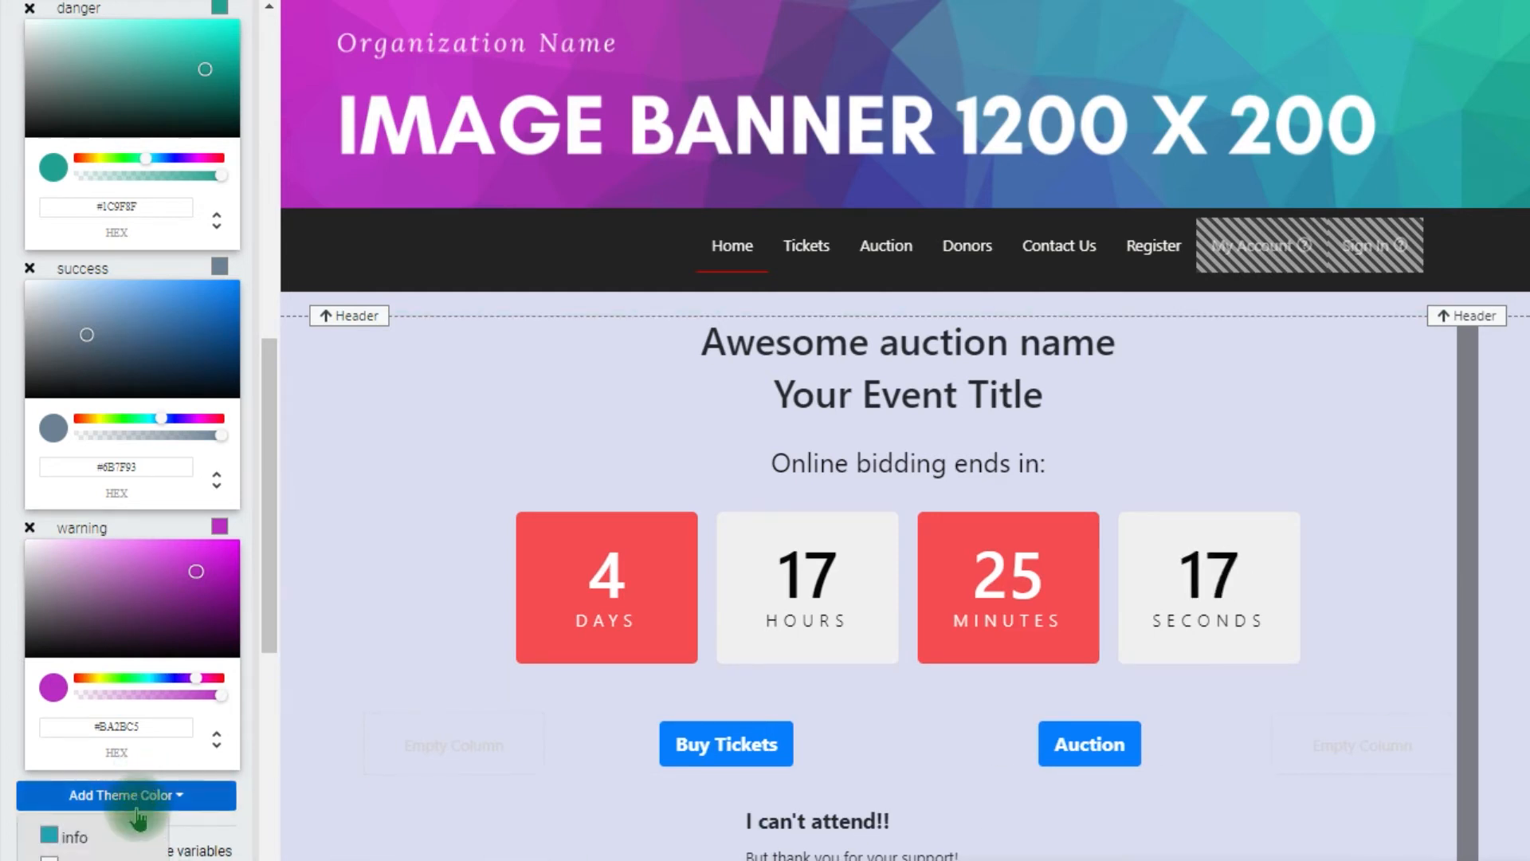
{"action": "scroll", "coordinate": [126, 820], "scroll_direction": "down", "scroll_amount": 3}
{"action": "left_click", "coordinate": [121, 629]}
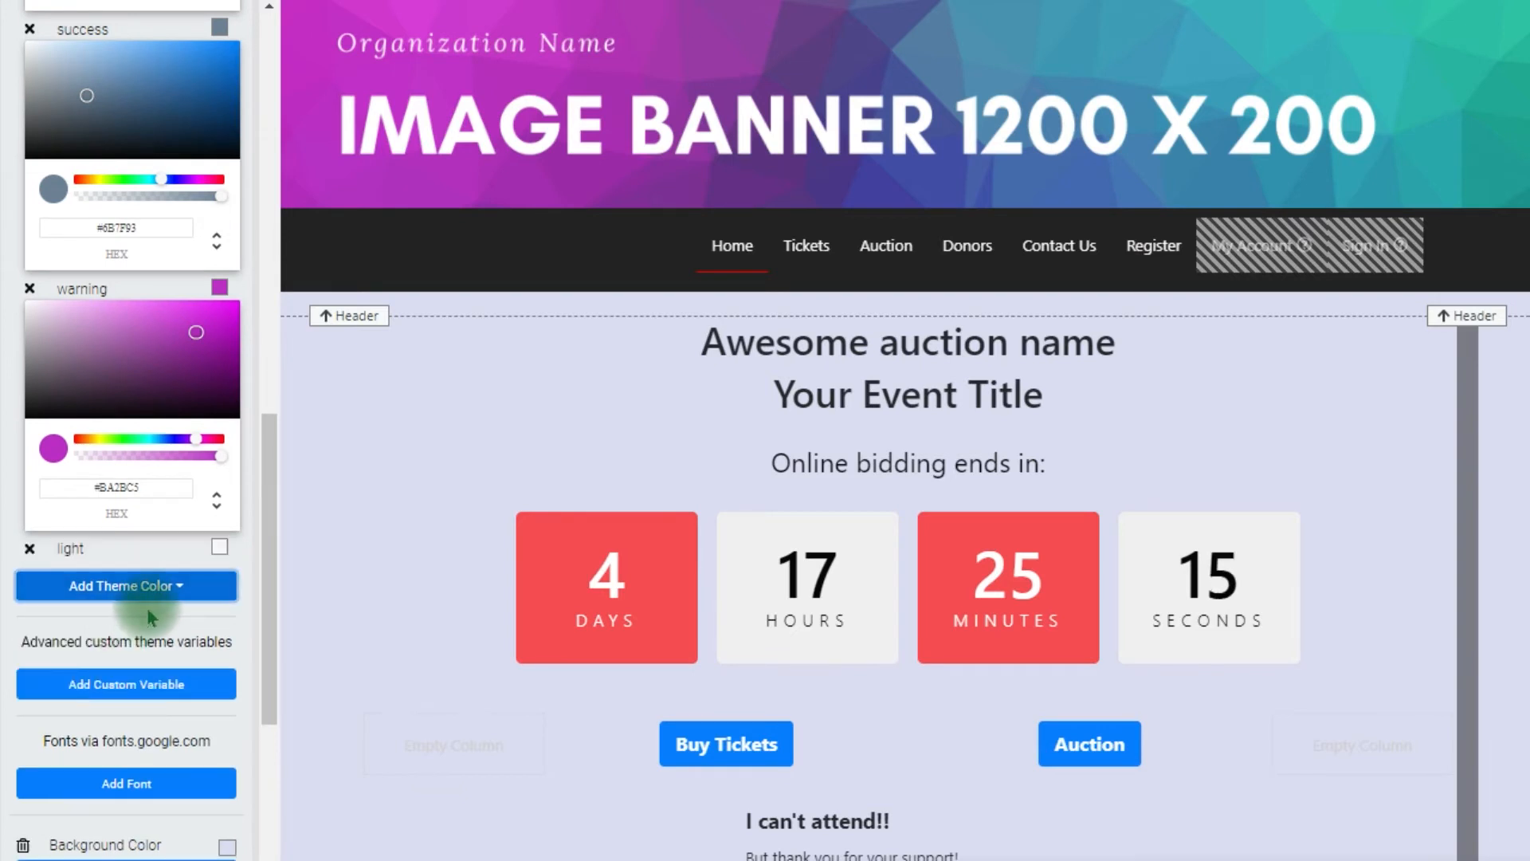
{"action": "left_click", "coordinate": [217, 548]}
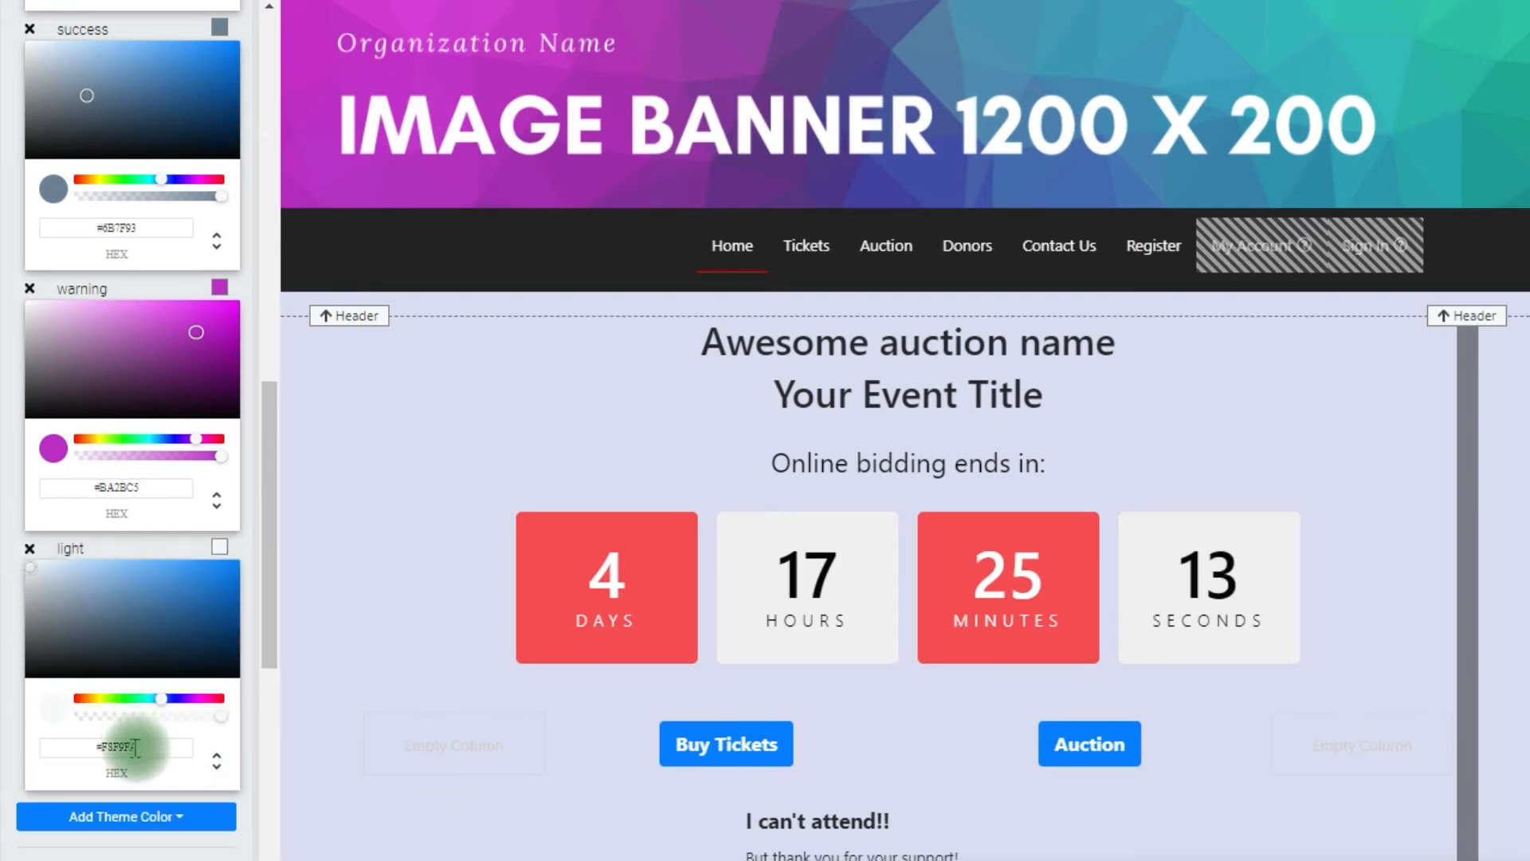
{"action": "key", "text": "BackSpace"}
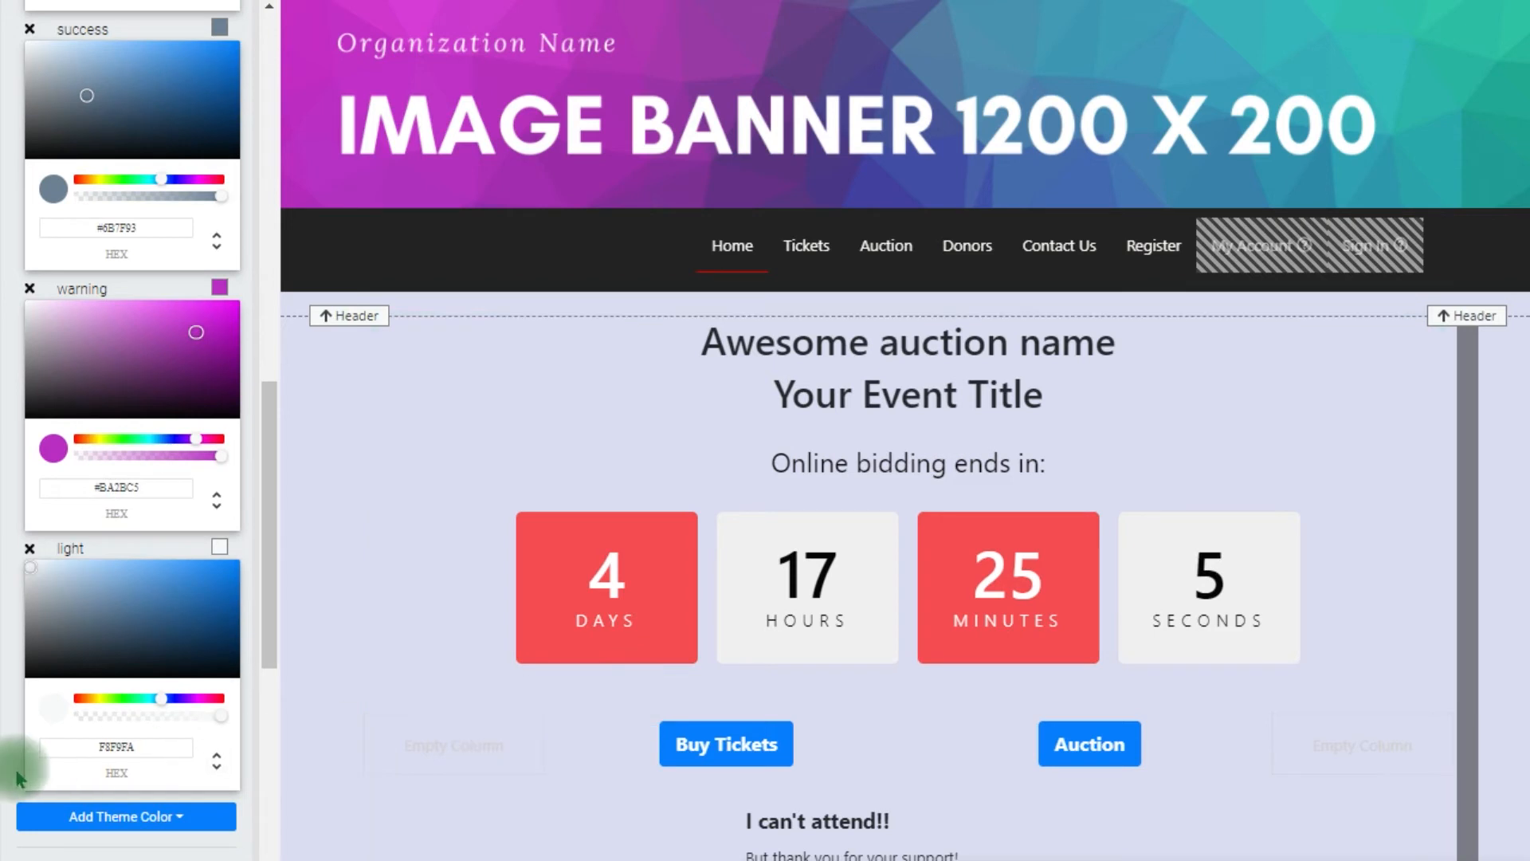
Step: Add the dark color to the theme colors and edit its hex value to 343A40, without the leading #
{"action": "left_click", "coordinate": [120, 817]}
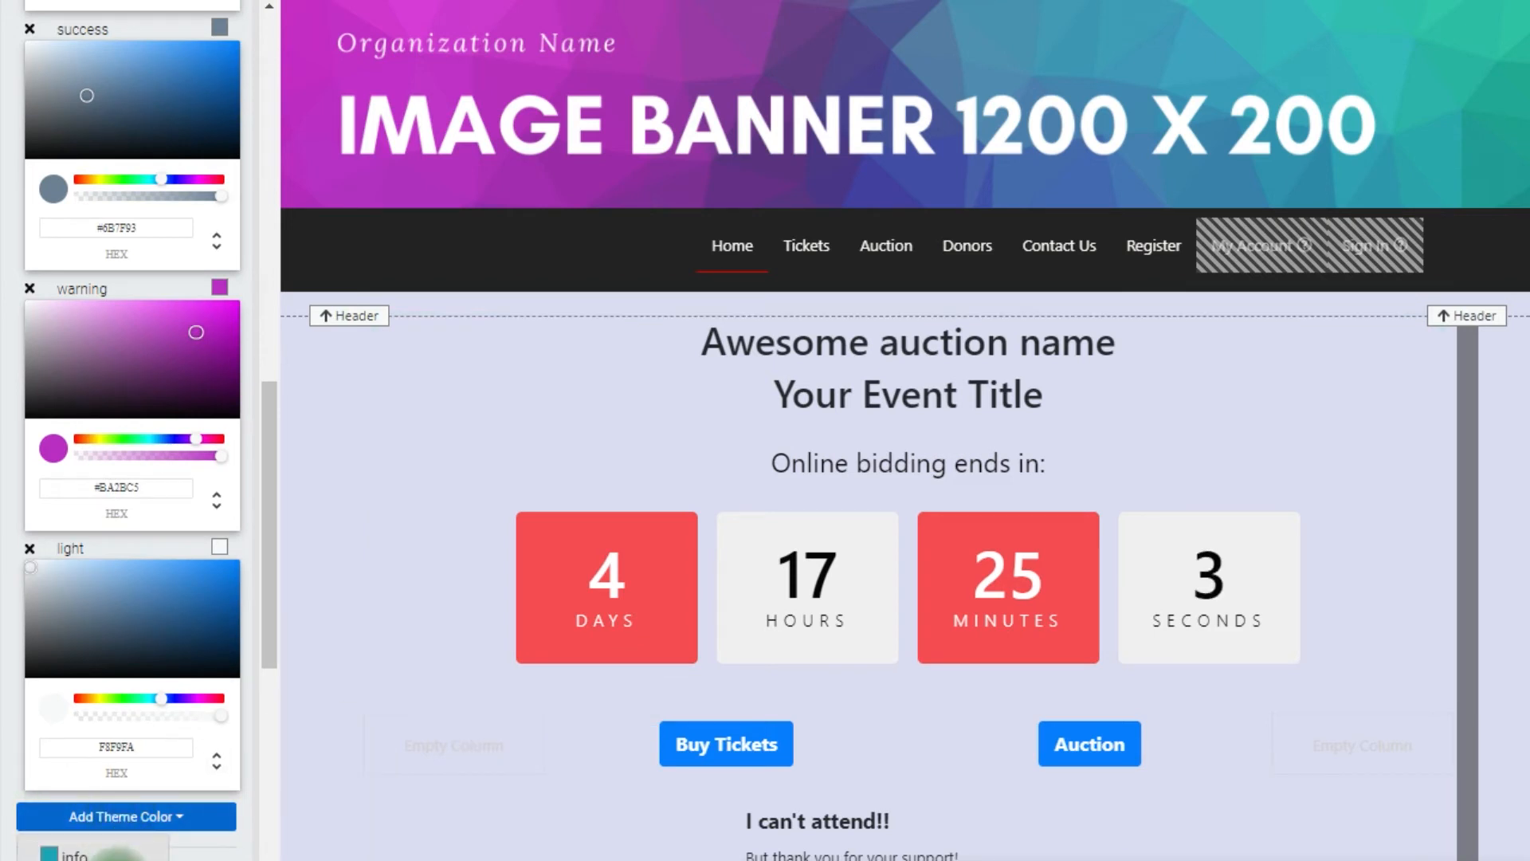
{"action": "left_click", "coordinate": [119, 860]}
{"action": "scroll", "coordinate": [165, 782], "scroll_direction": "down", "scroll_amount": 3}
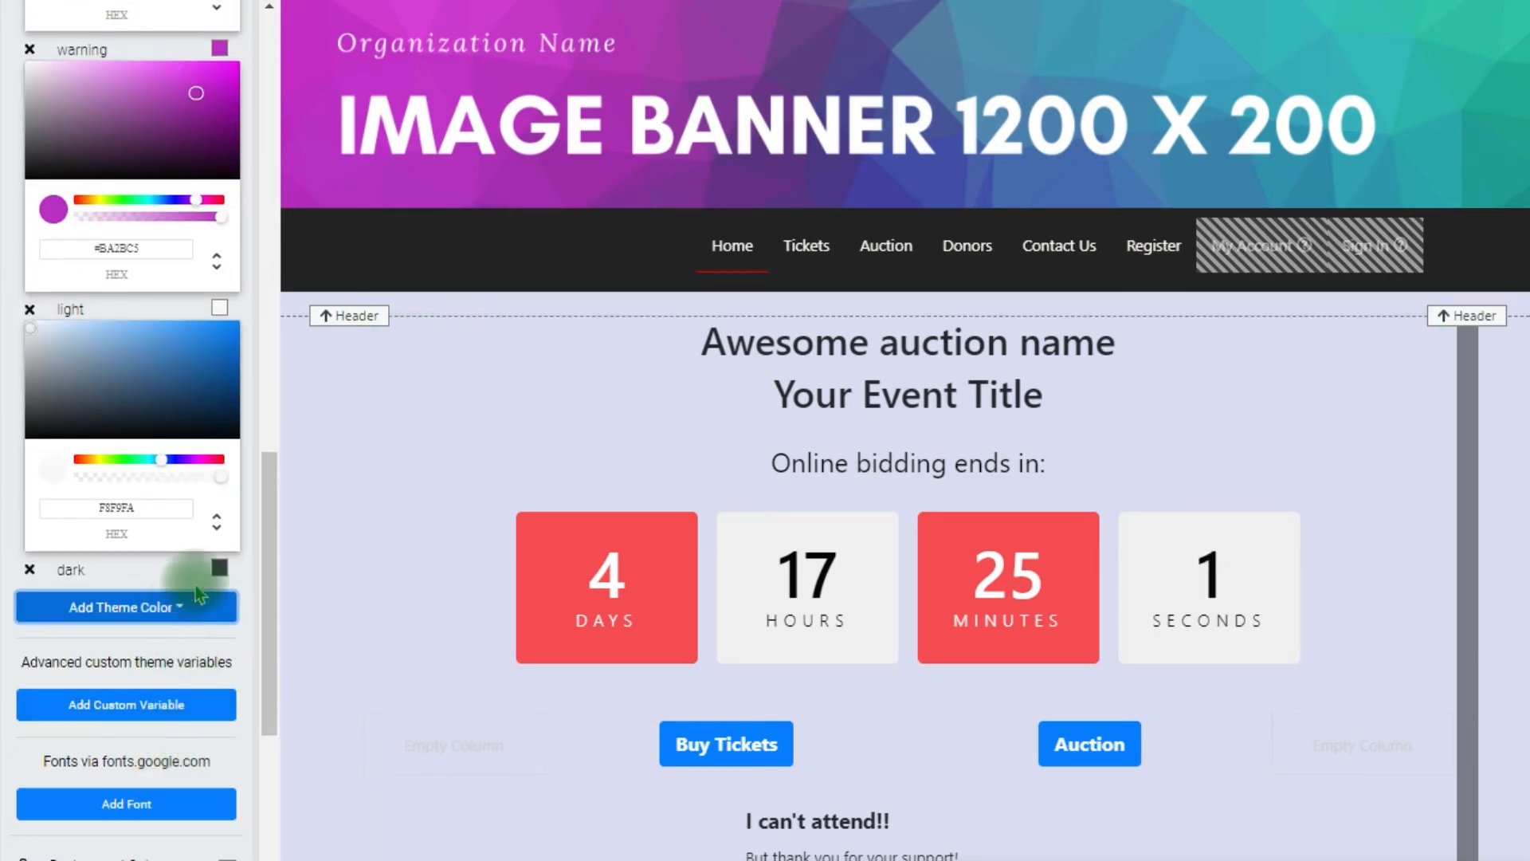
{"action": "left_click", "coordinate": [215, 566]}
{"action": "double_click", "coordinate": [120, 769]}
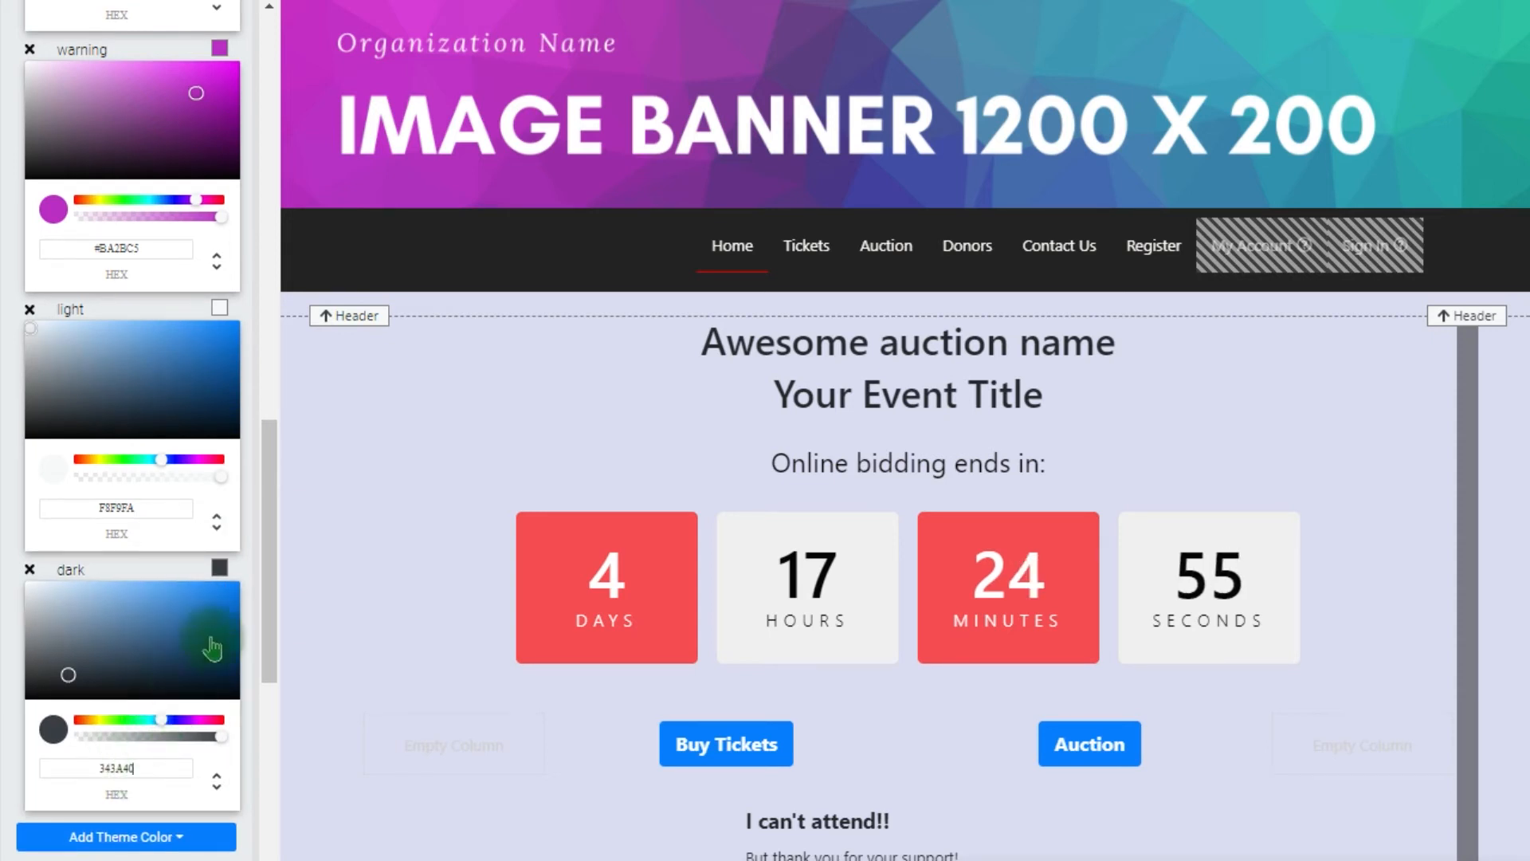
Step: Reapply the theme so the site uses the custom theme colors
{"action": "scroll", "coordinate": [211, 648], "scroll_direction": "up", "scroll_amount": 10}
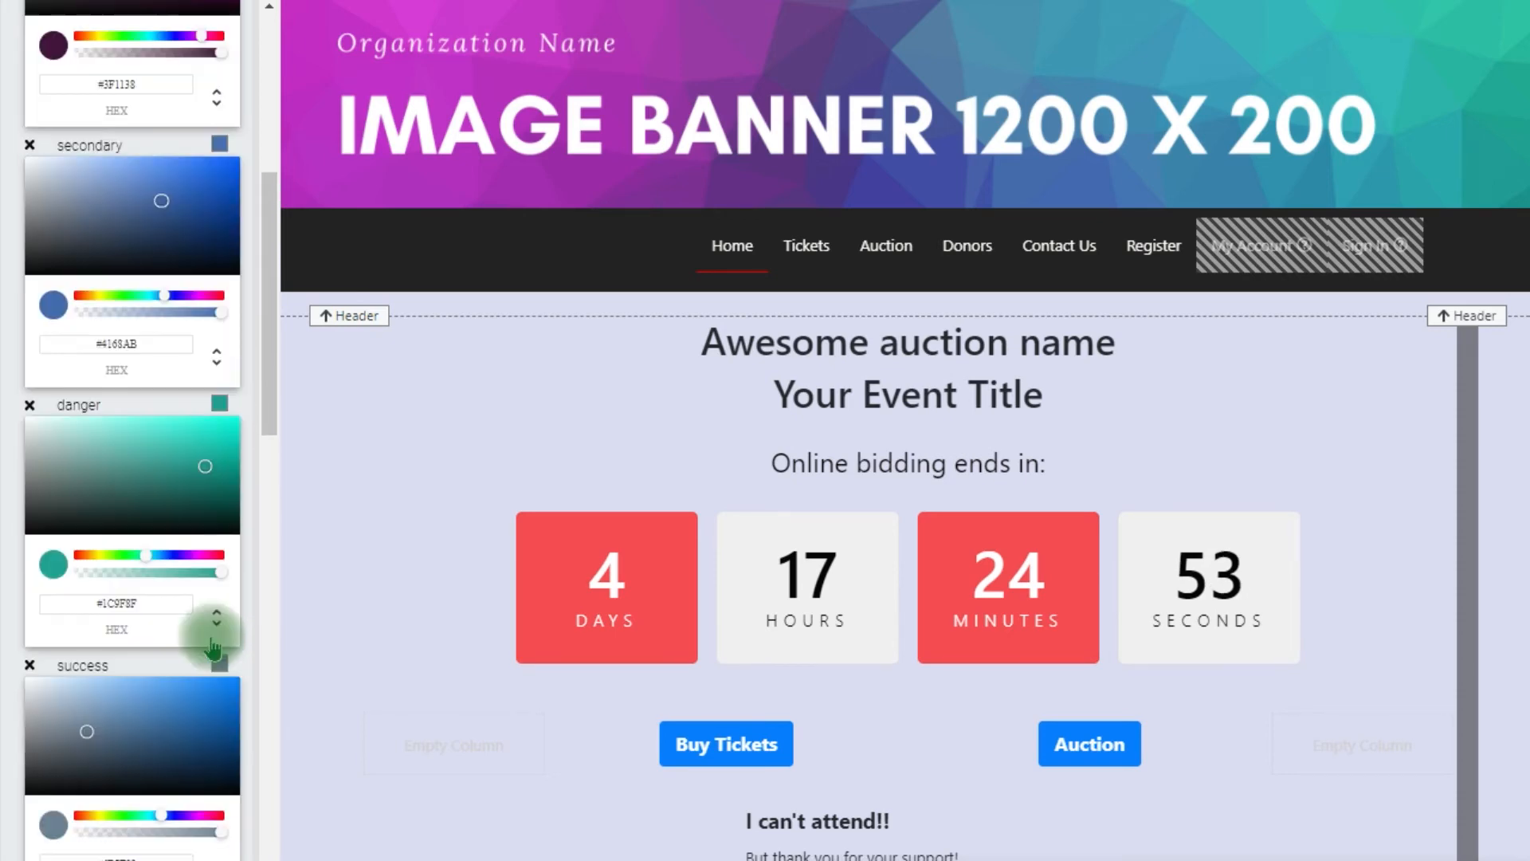
{"action": "scroll", "coordinate": [211, 648], "scroll_direction": "up", "scroll_amount": 5}
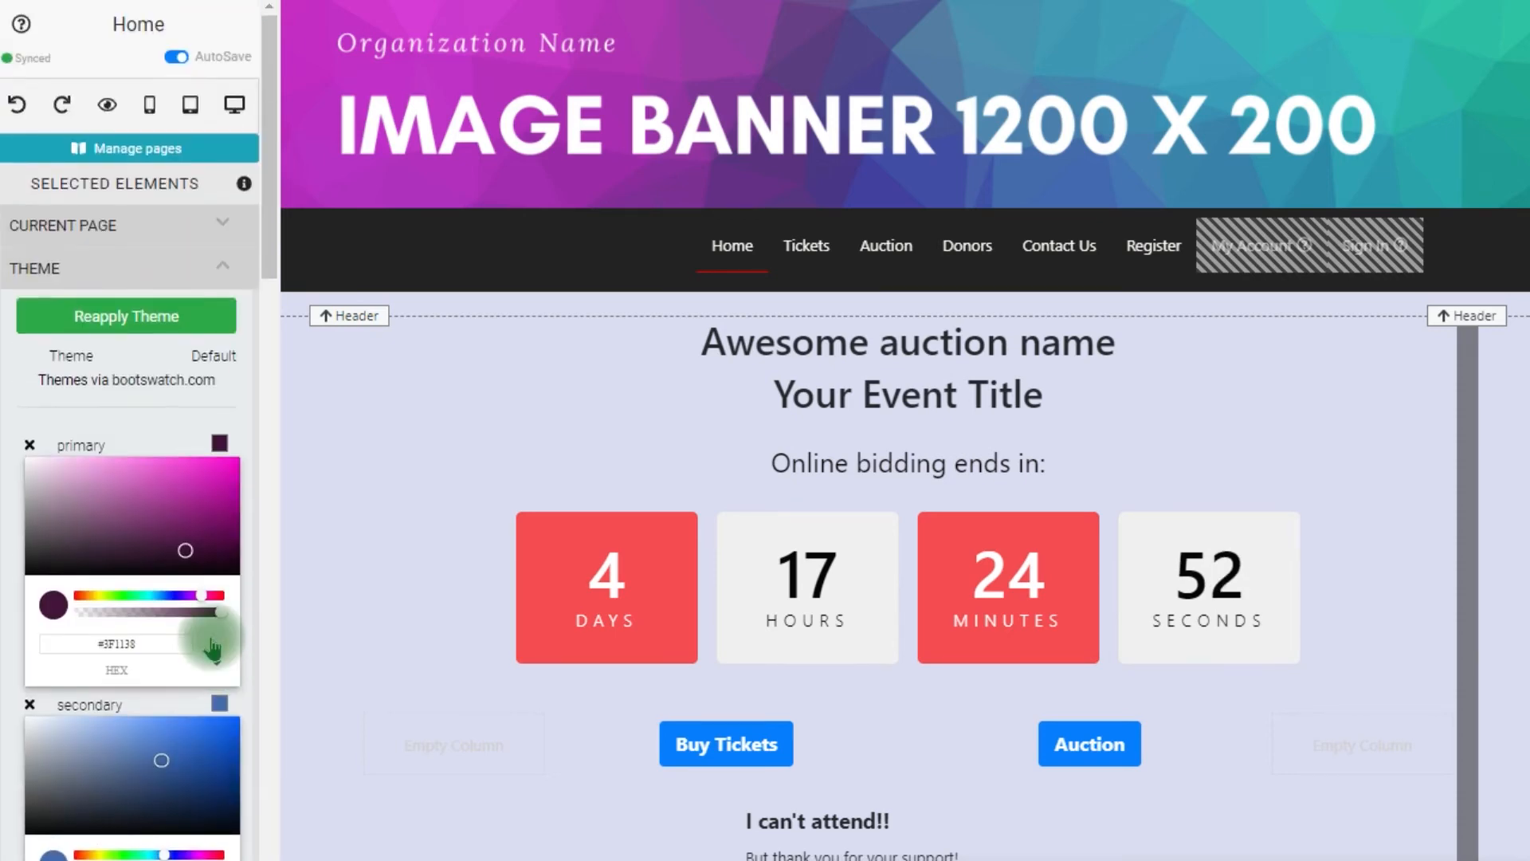
{"action": "left_click", "coordinate": [162, 333]}
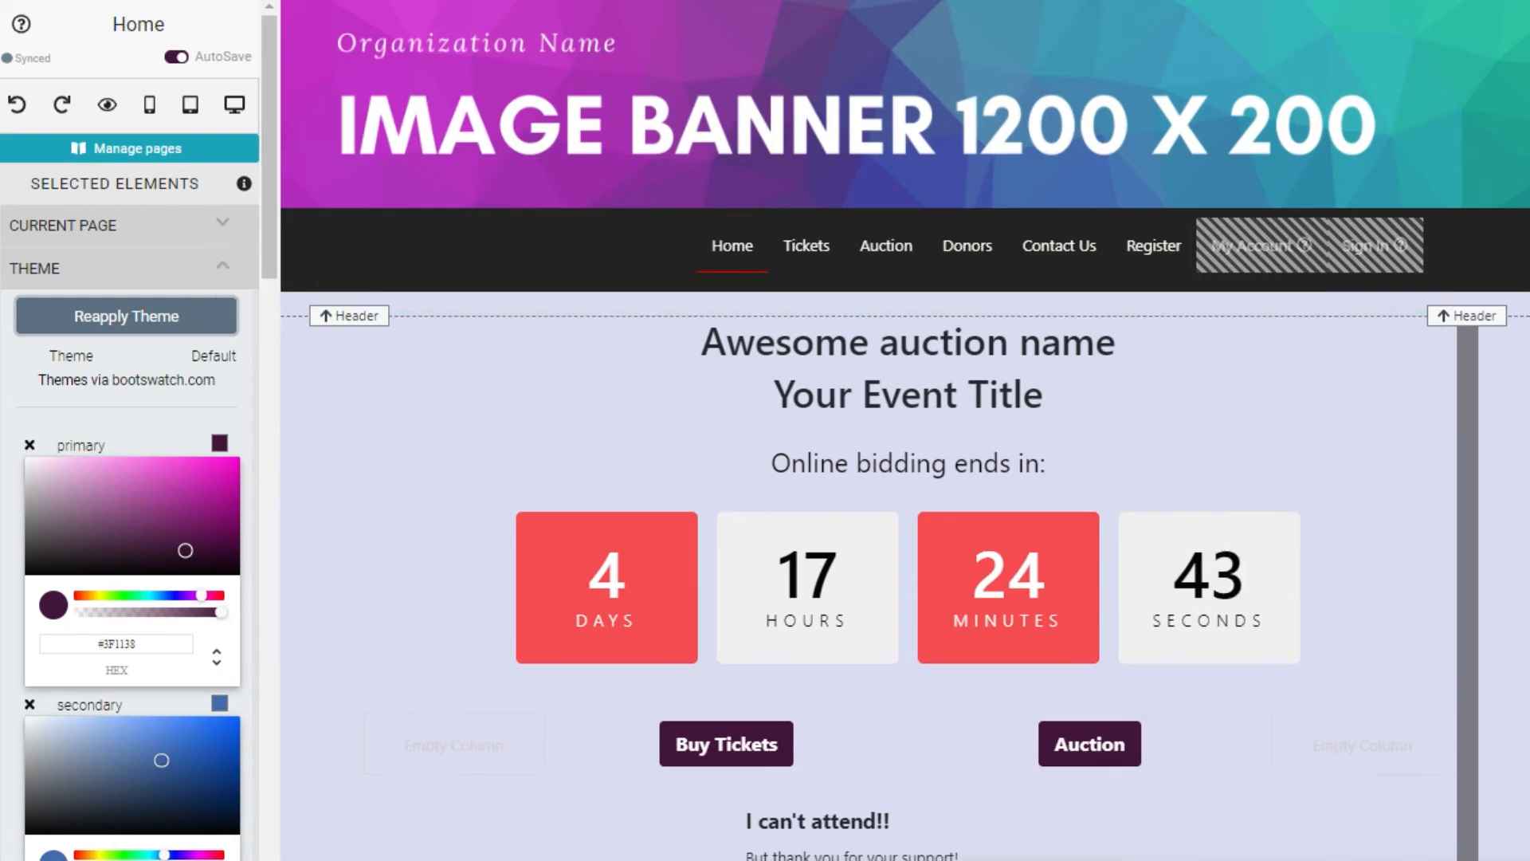
Step: Add an Odd Background Color style to the countdown element and set it to the Secondary theme color
{"action": "left_click", "coordinate": [322, 467]}
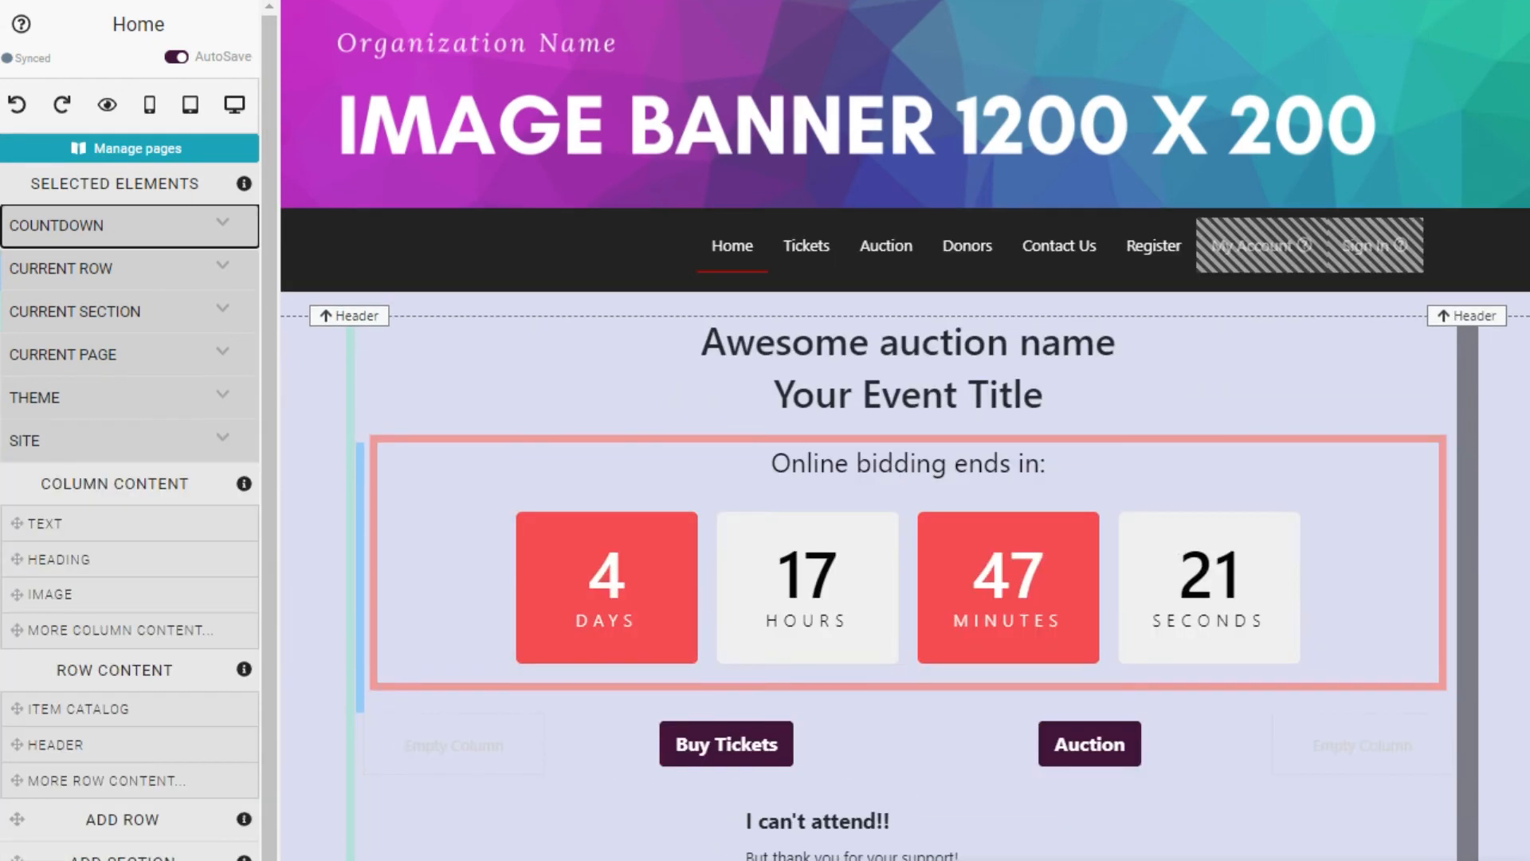
{"action": "left_click", "coordinate": [216, 231]}
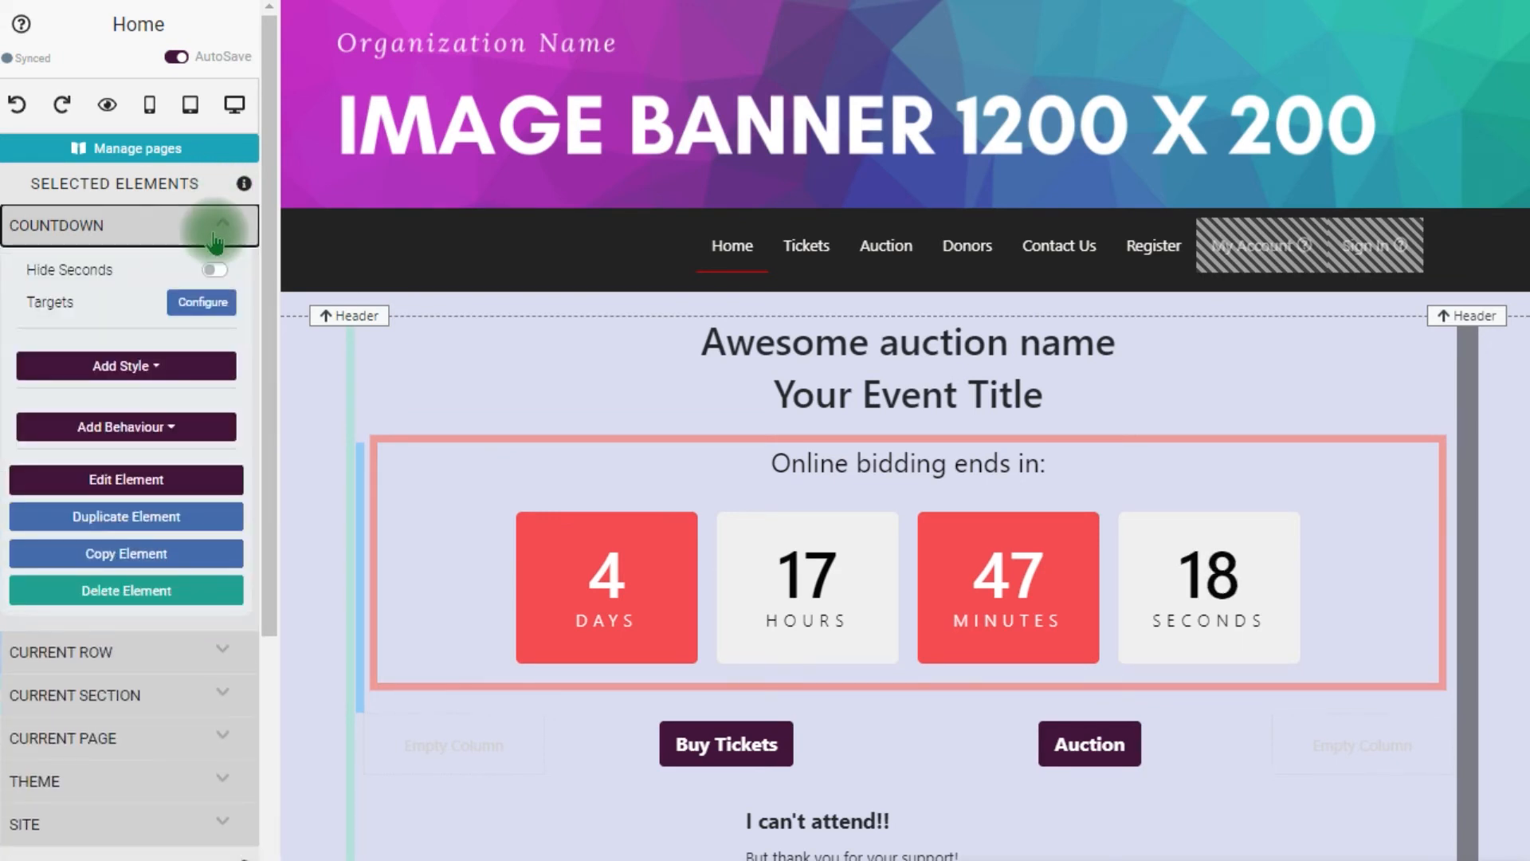
{"action": "left_click", "coordinate": [152, 368]}
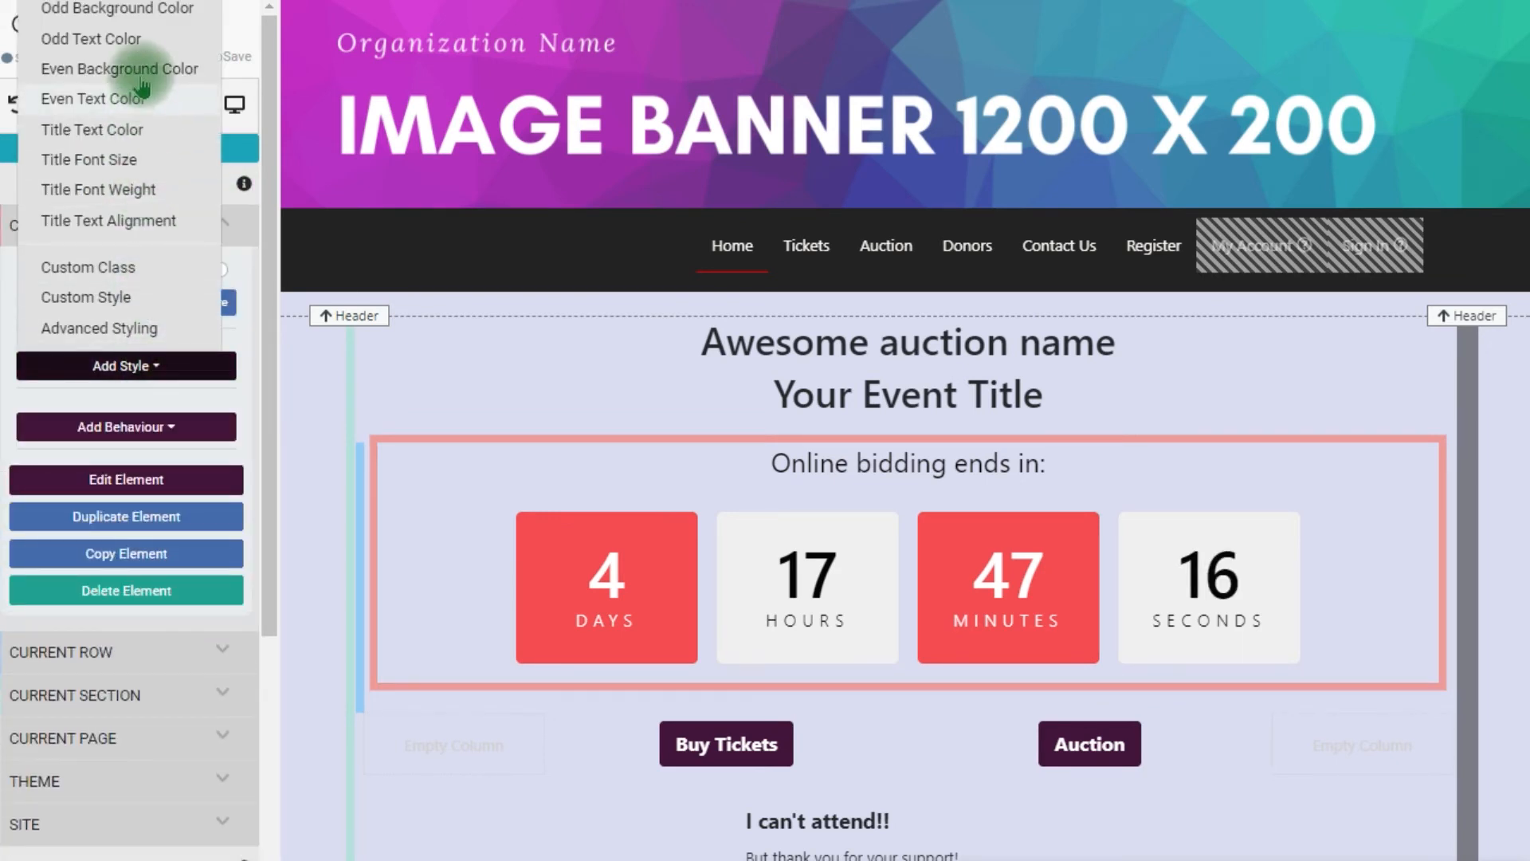
{"action": "left_click", "coordinate": [157, 24]}
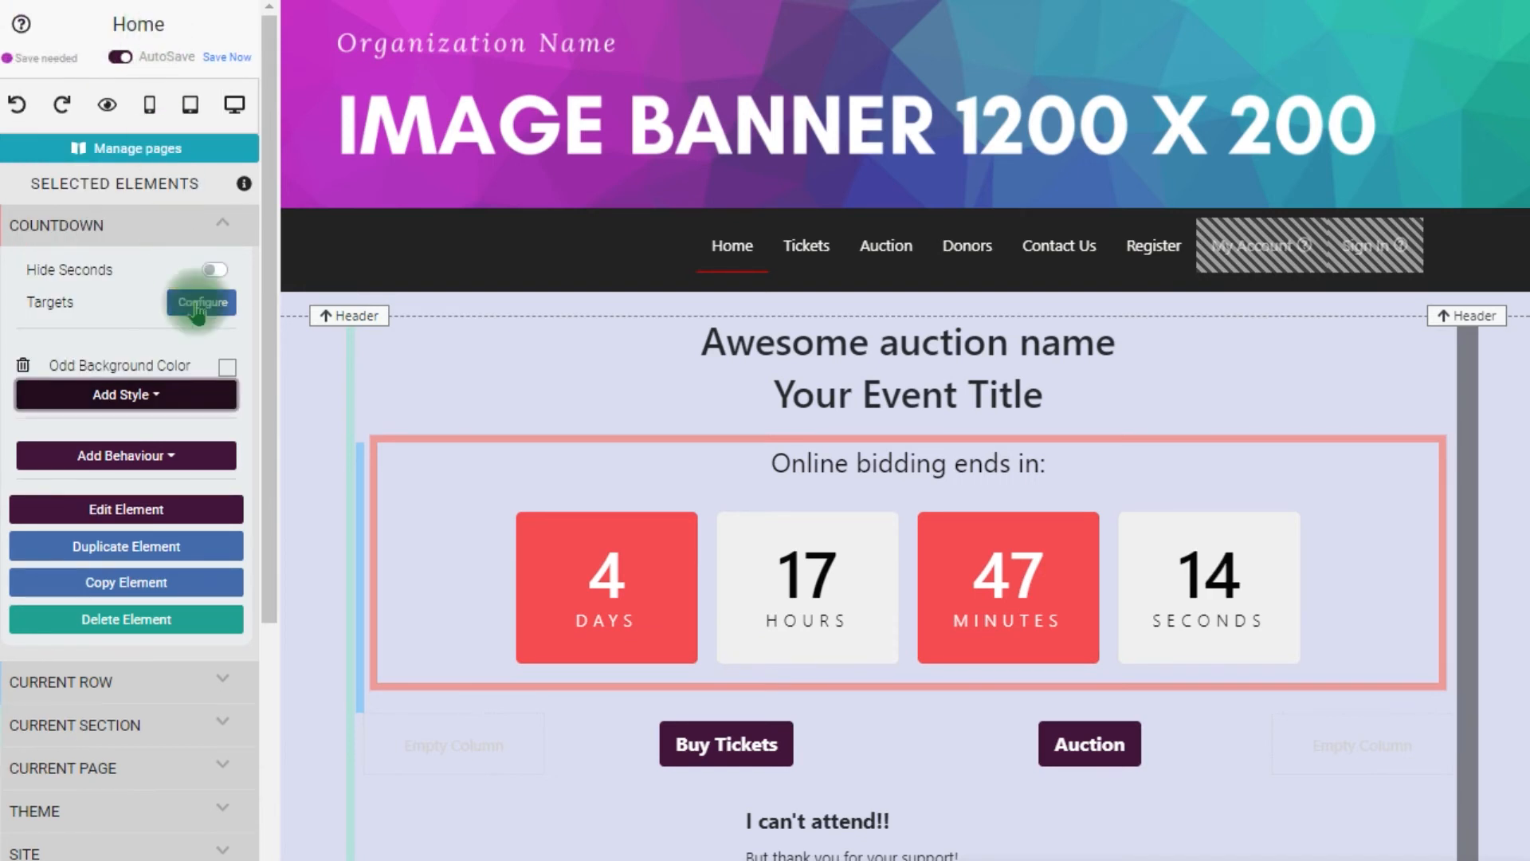
{"action": "left_click", "coordinate": [226, 365]}
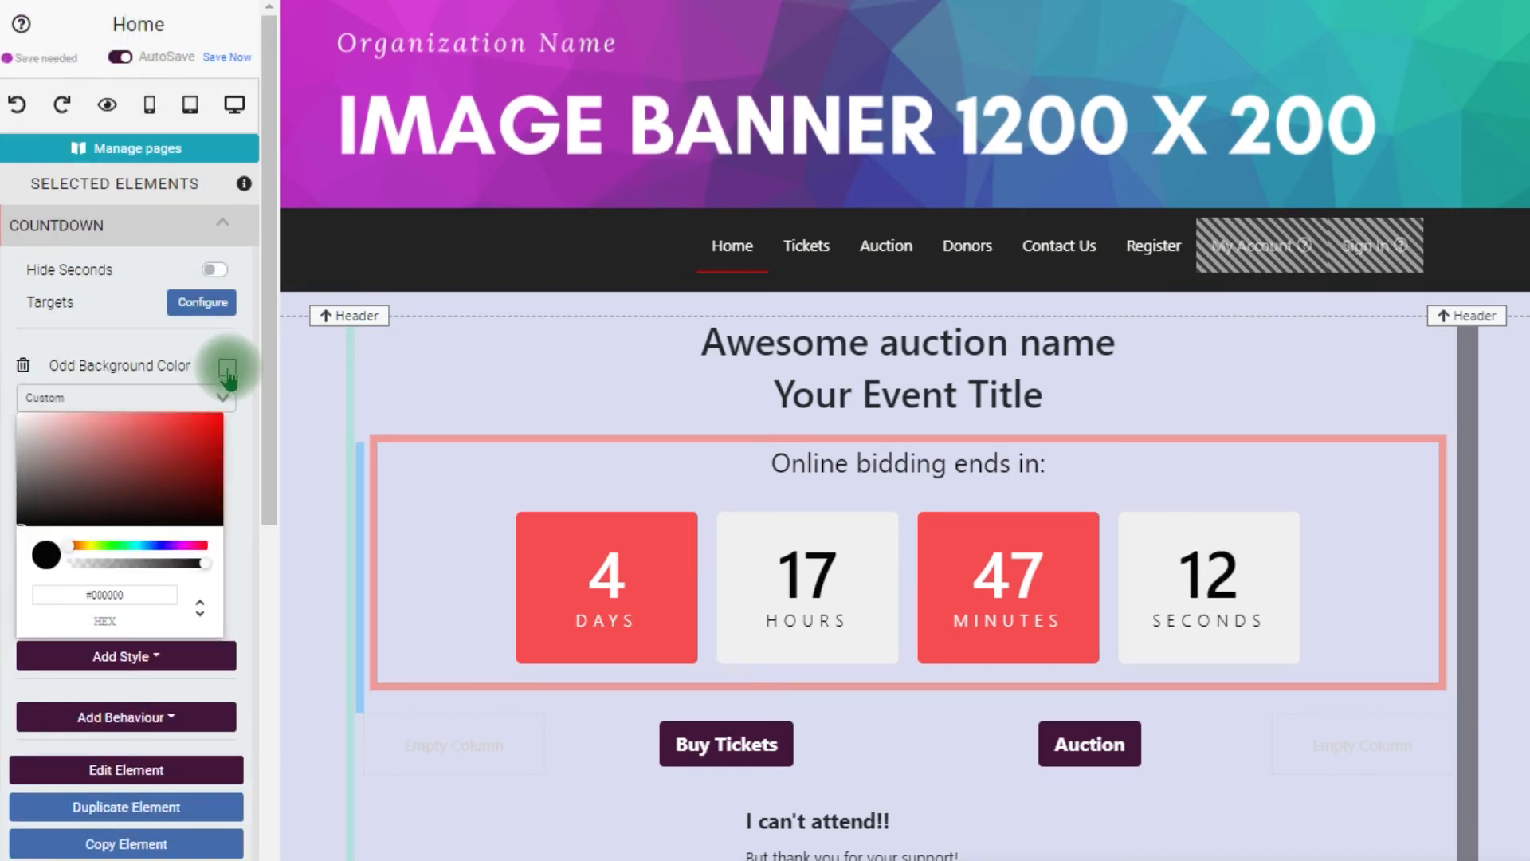
{"action": "left_click", "coordinate": [222, 398]}
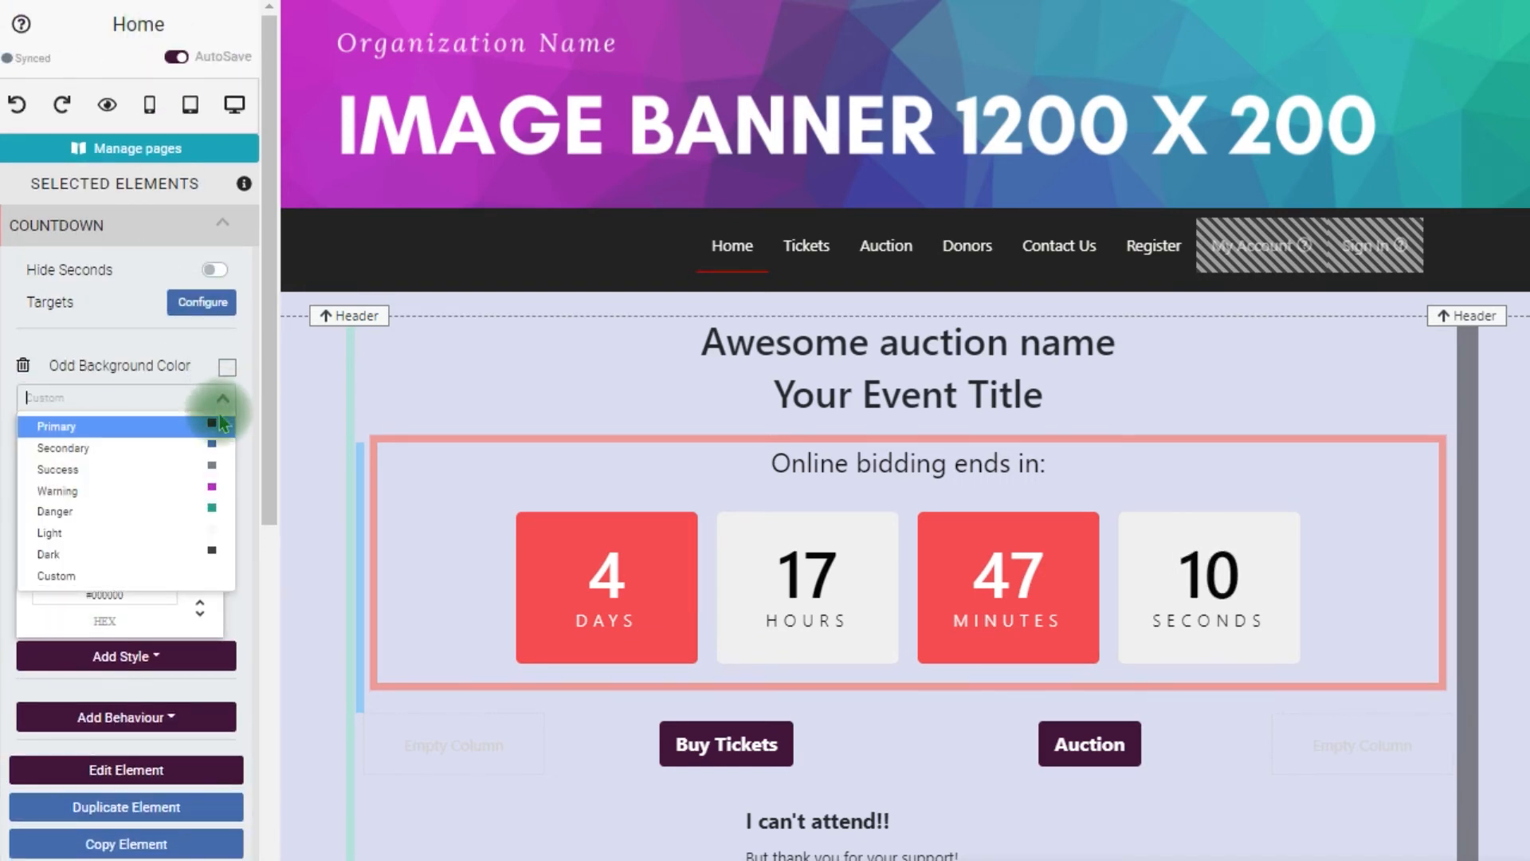
{"action": "left_click", "coordinate": [220, 448]}
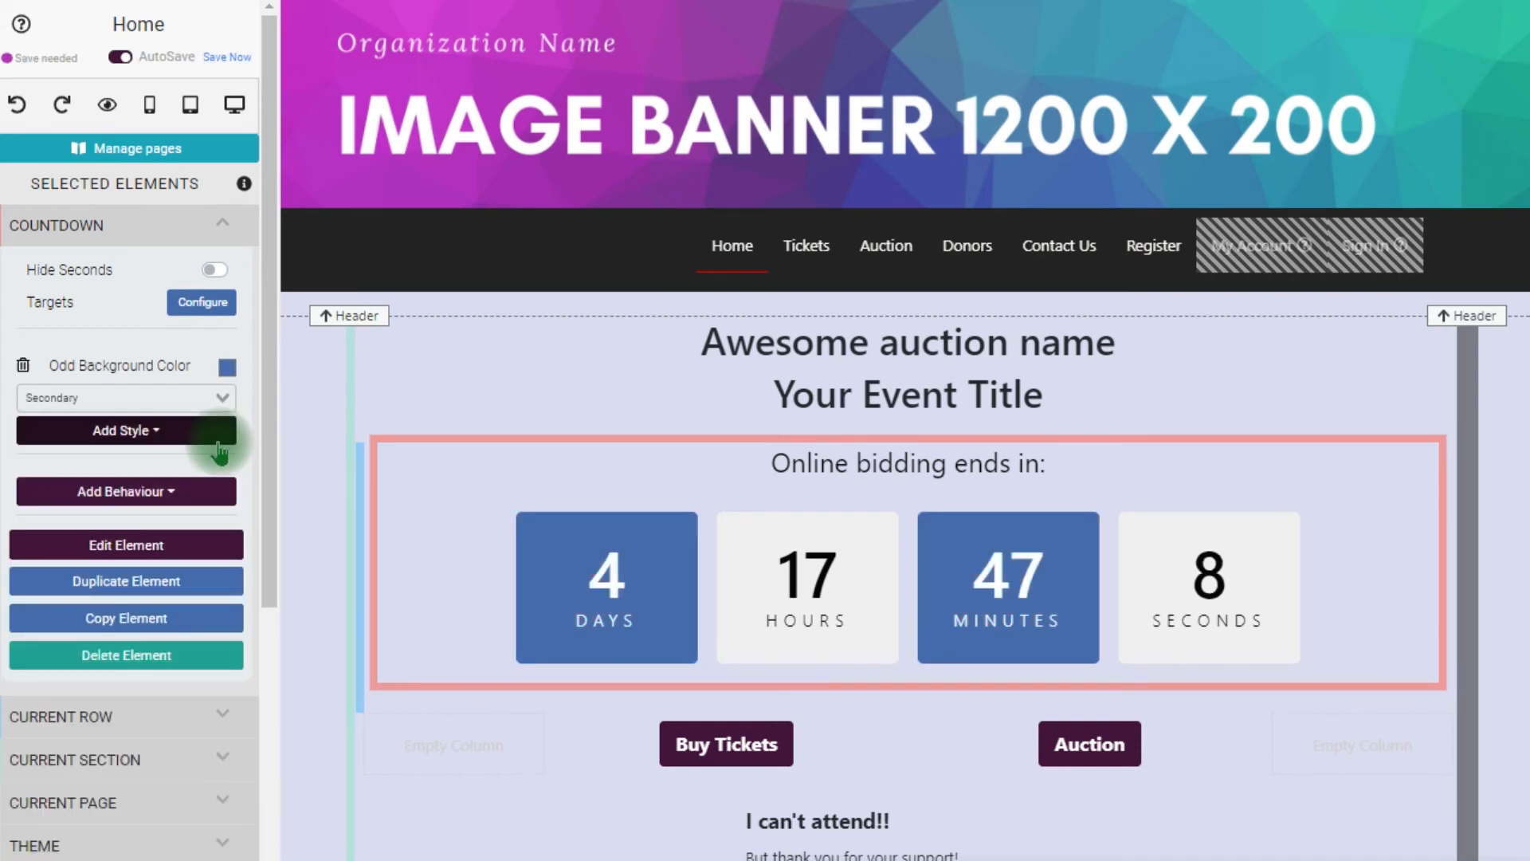
Step: Add an Even Background Color style to the countdown element and set it to the Danger theme color
{"action": "left_click", "coordinate": [147, 437]}
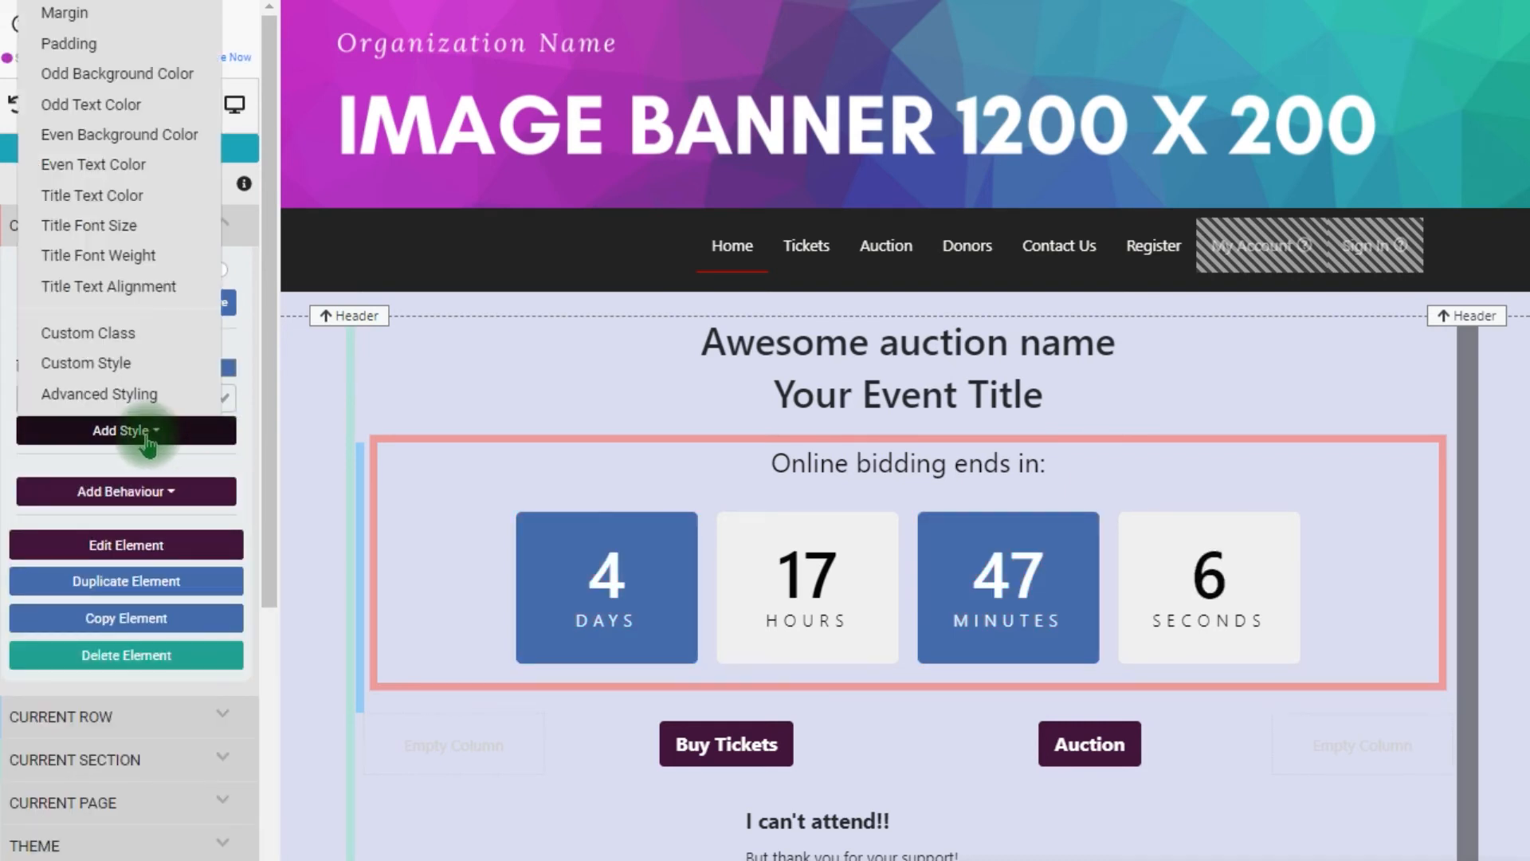
{"action": "left_click", "coordinate": [162, 138]}
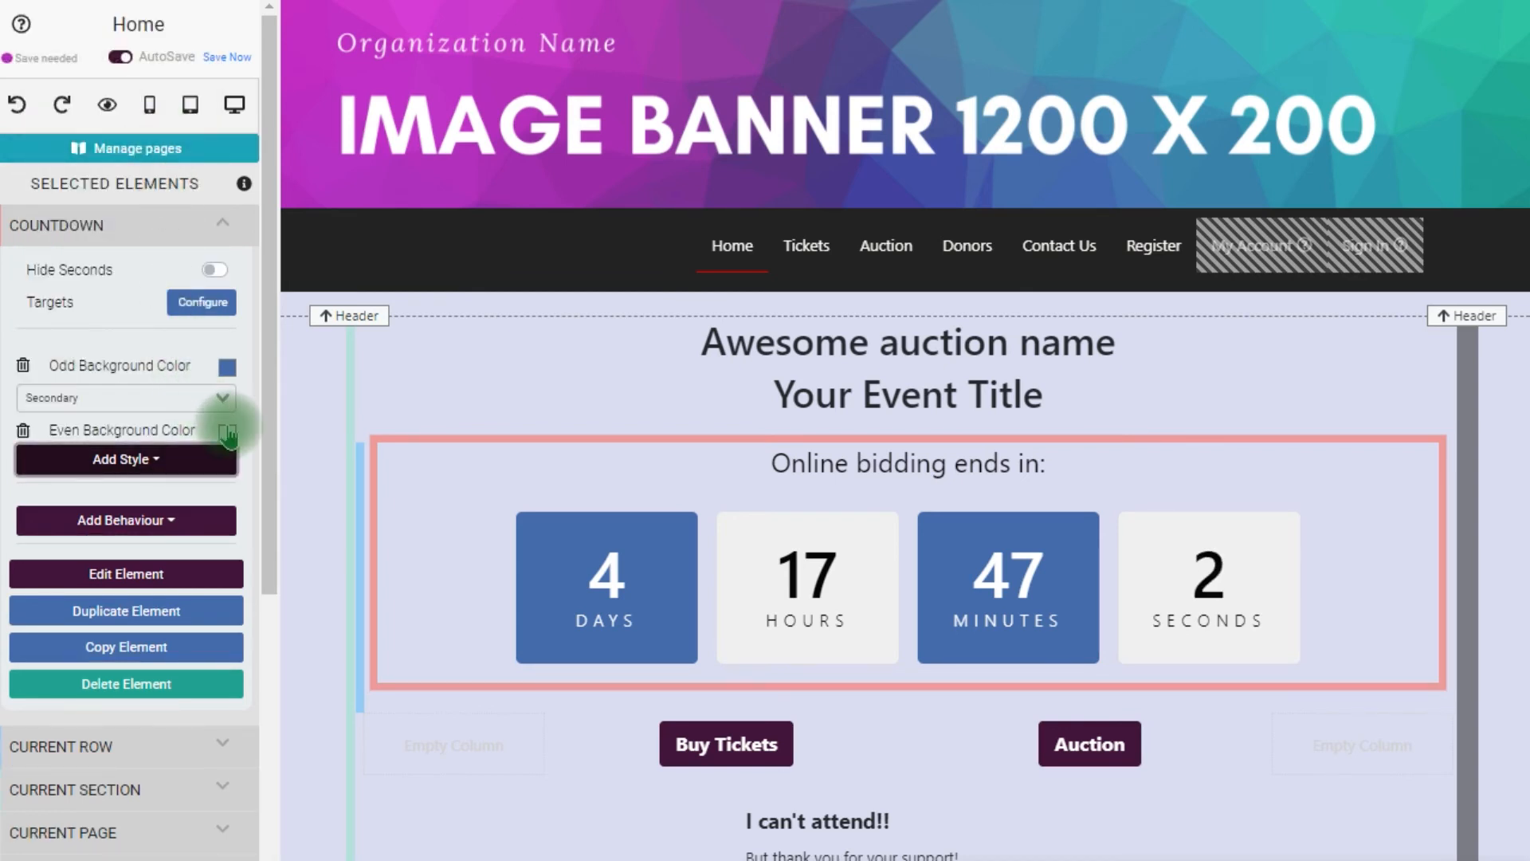
{"action": "left_click", "coordinate": [228, 428]}
{"action": "left_click", "coordinate": [222, 456]}
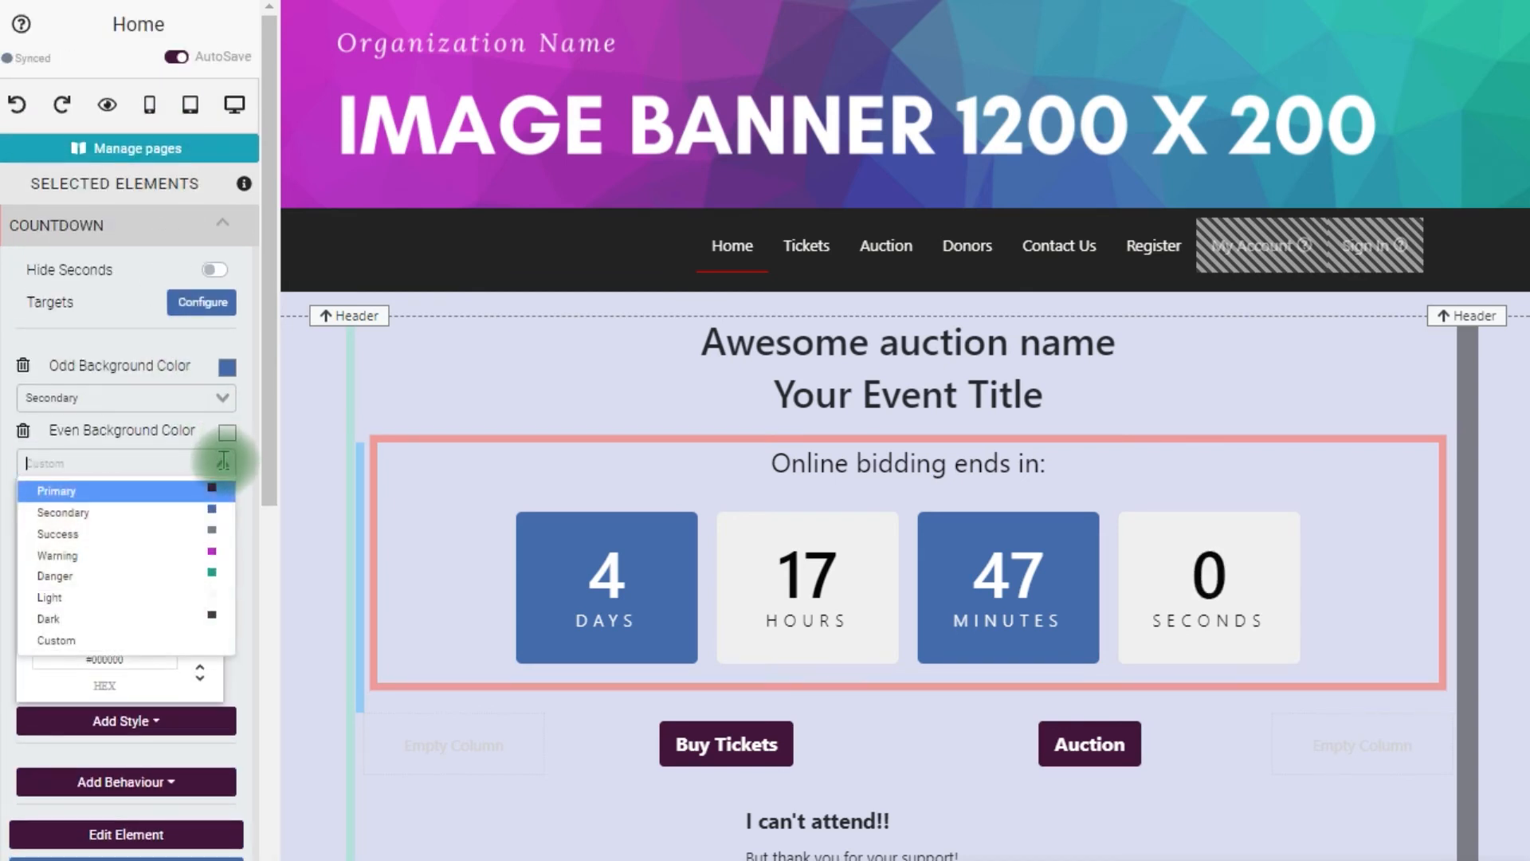
{"action": "left_click", "coordinate": [215, 575]}
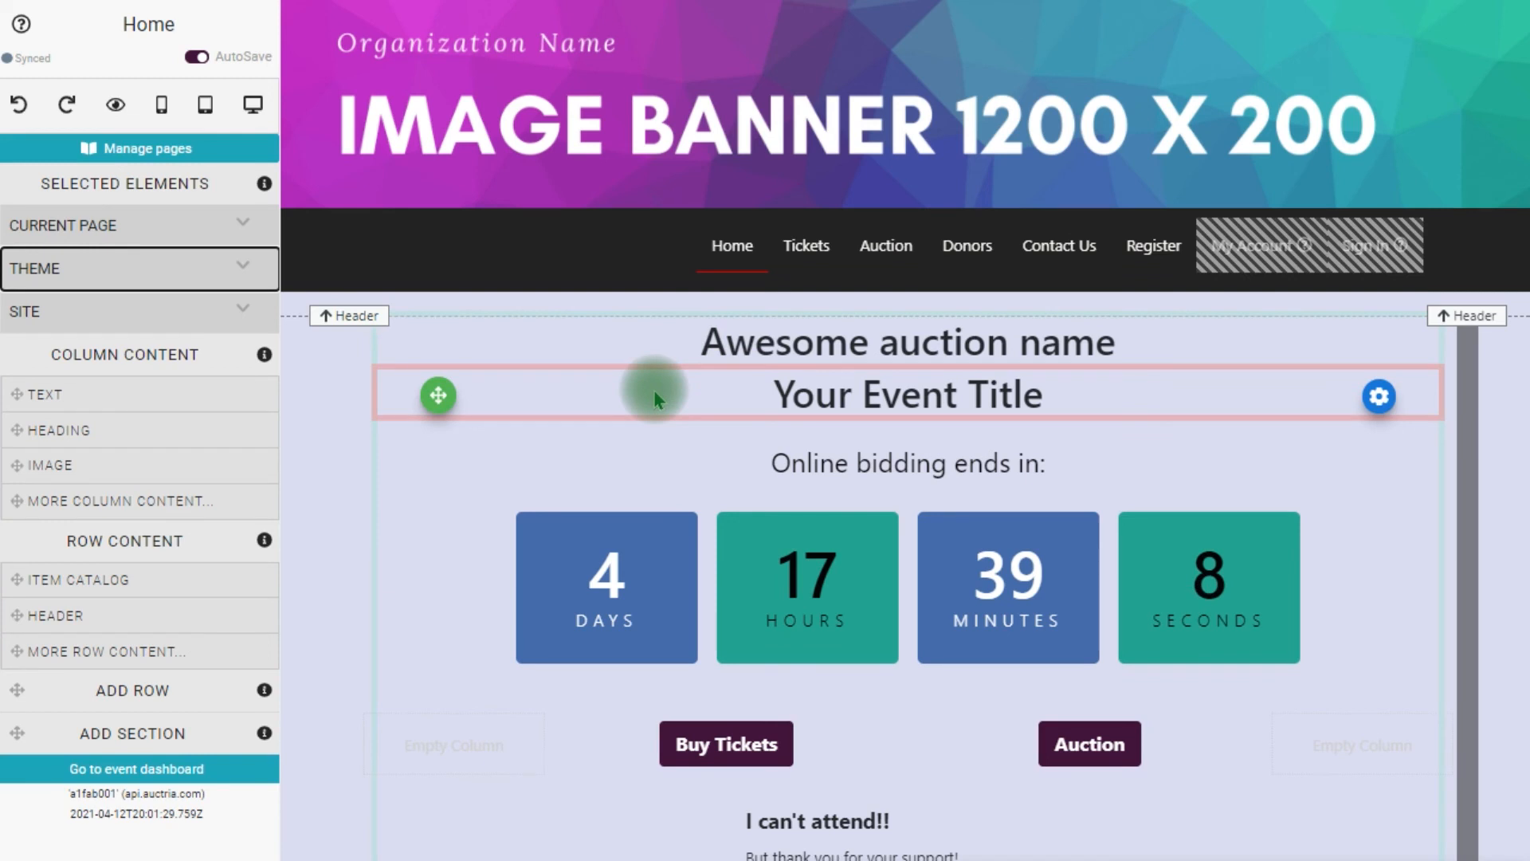
Step: Browse the Google Fonts catalog for a typeface and add the Lora font to the site theme
{"action": "left_click", "coordinate": [235, 285]}
{"action": "scroll", "coordinate": [174, 420], "scroll_direction": "down", "scroll_amount": 5}
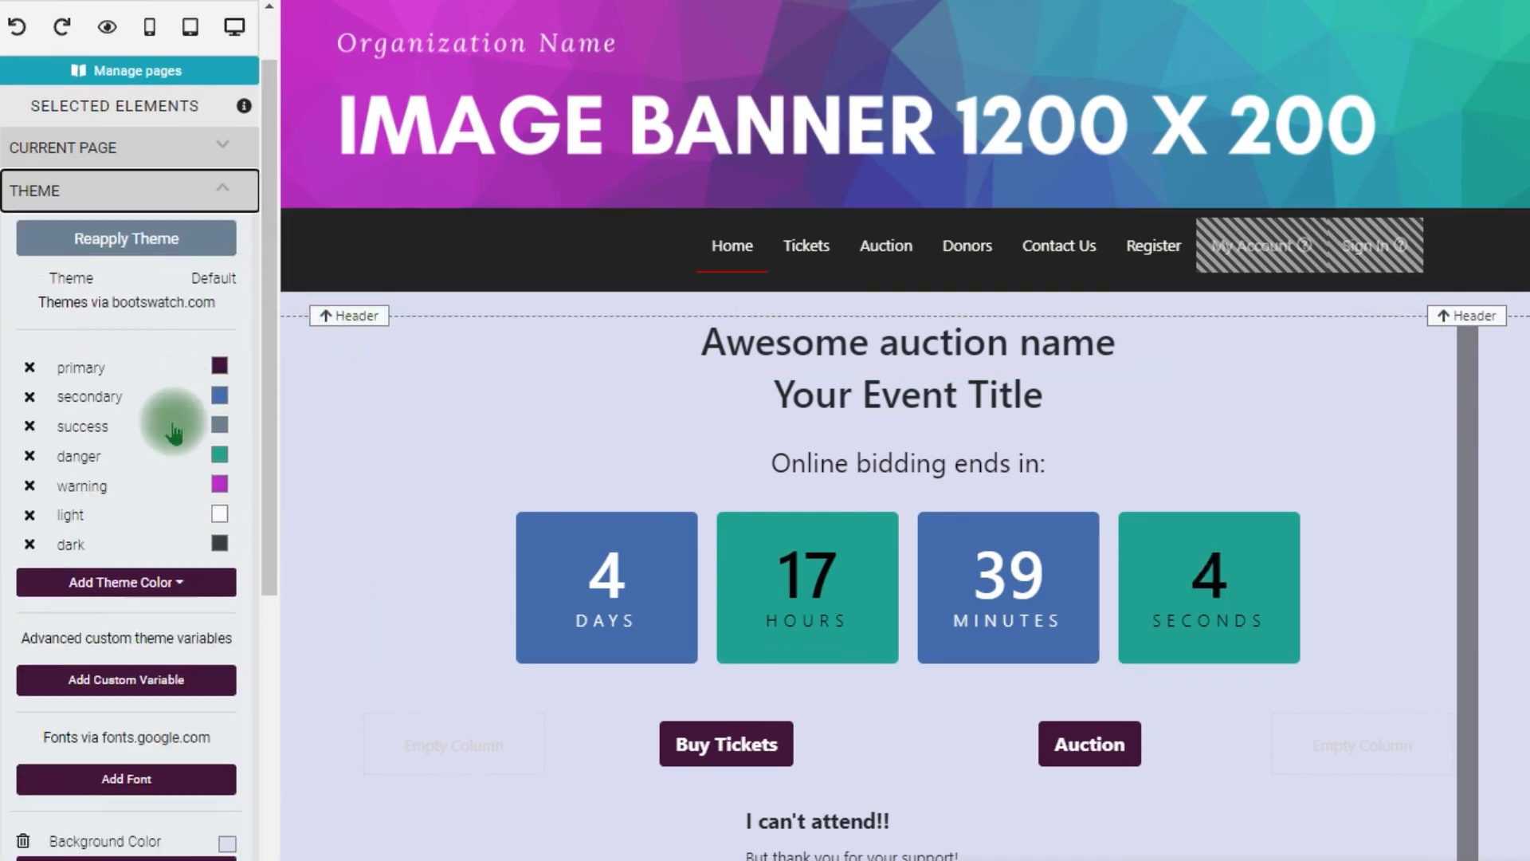
{"action": "left_click", "coordinate": [161, 462]}
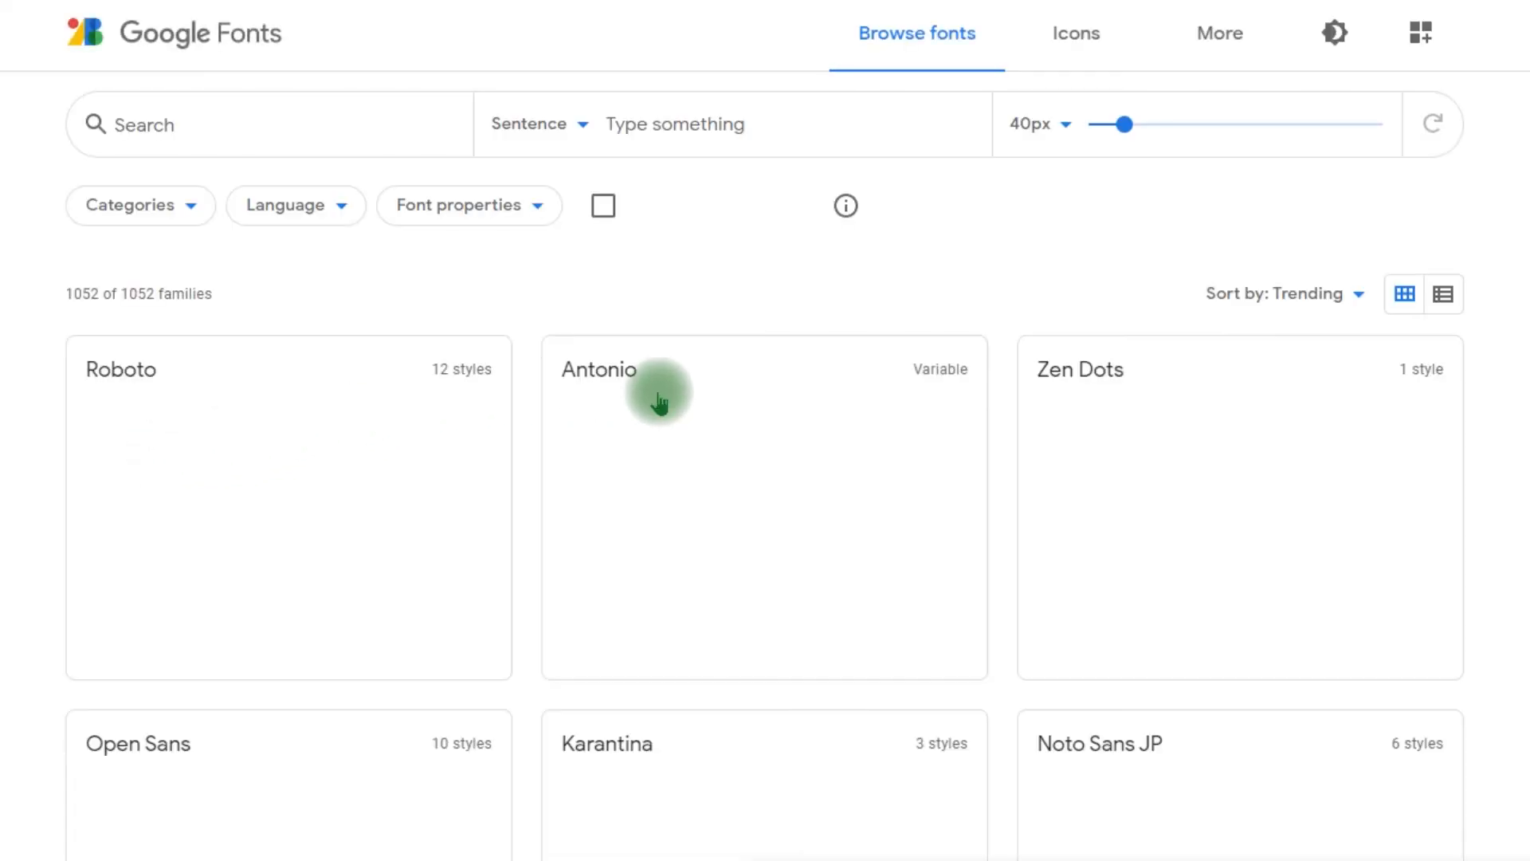
{"action": "scroll", "coordinate": [659, 404], "scroll_direction": "down", "scroll_amount": 8}
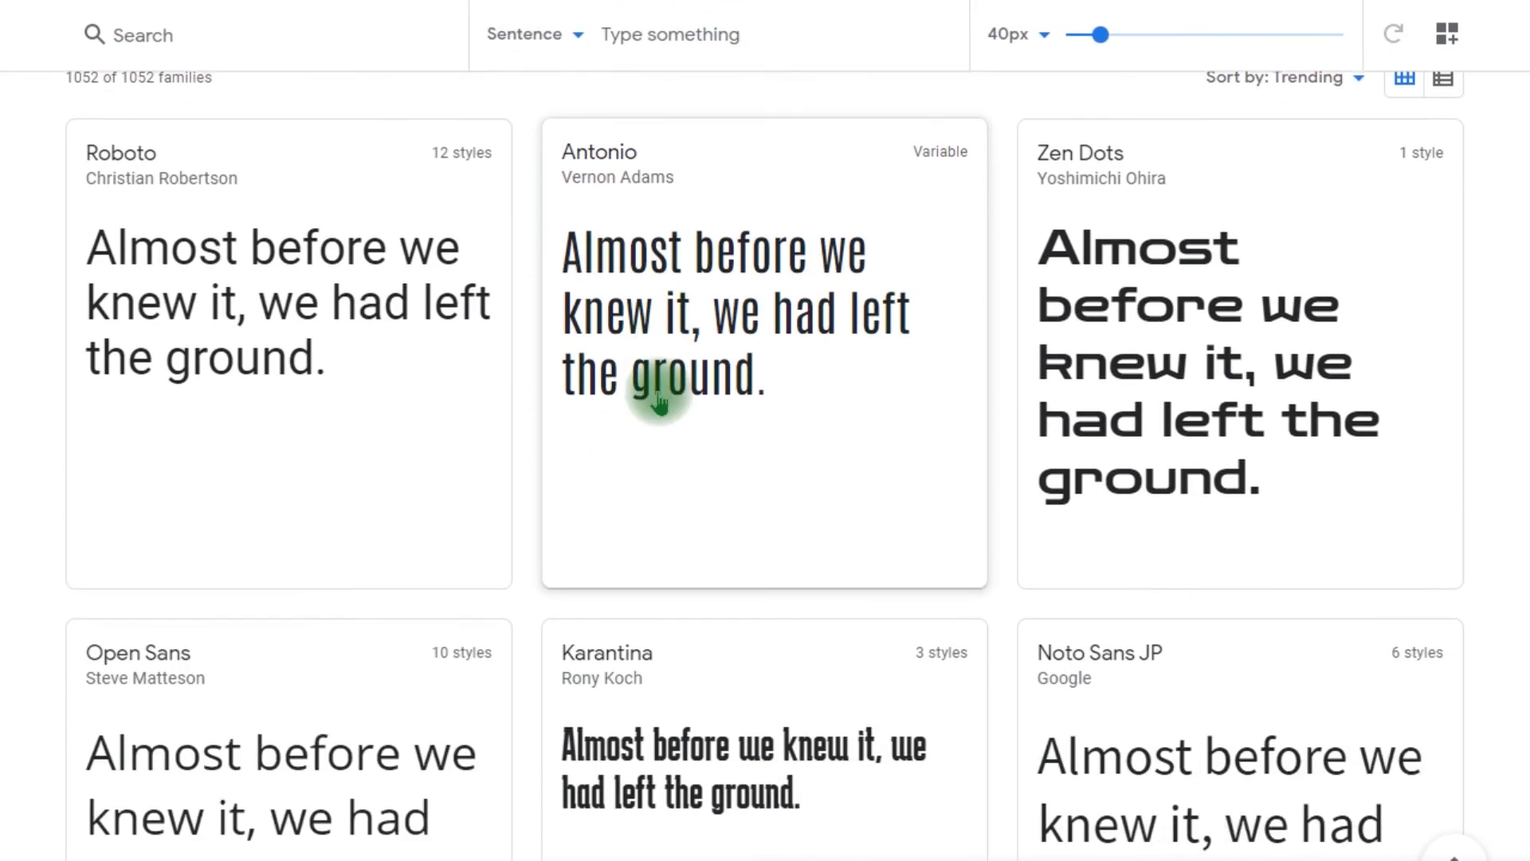
{"action": "scroll", "coordinate": [658, 404], "scroll_direction": "down", "scroll_amount": 5}
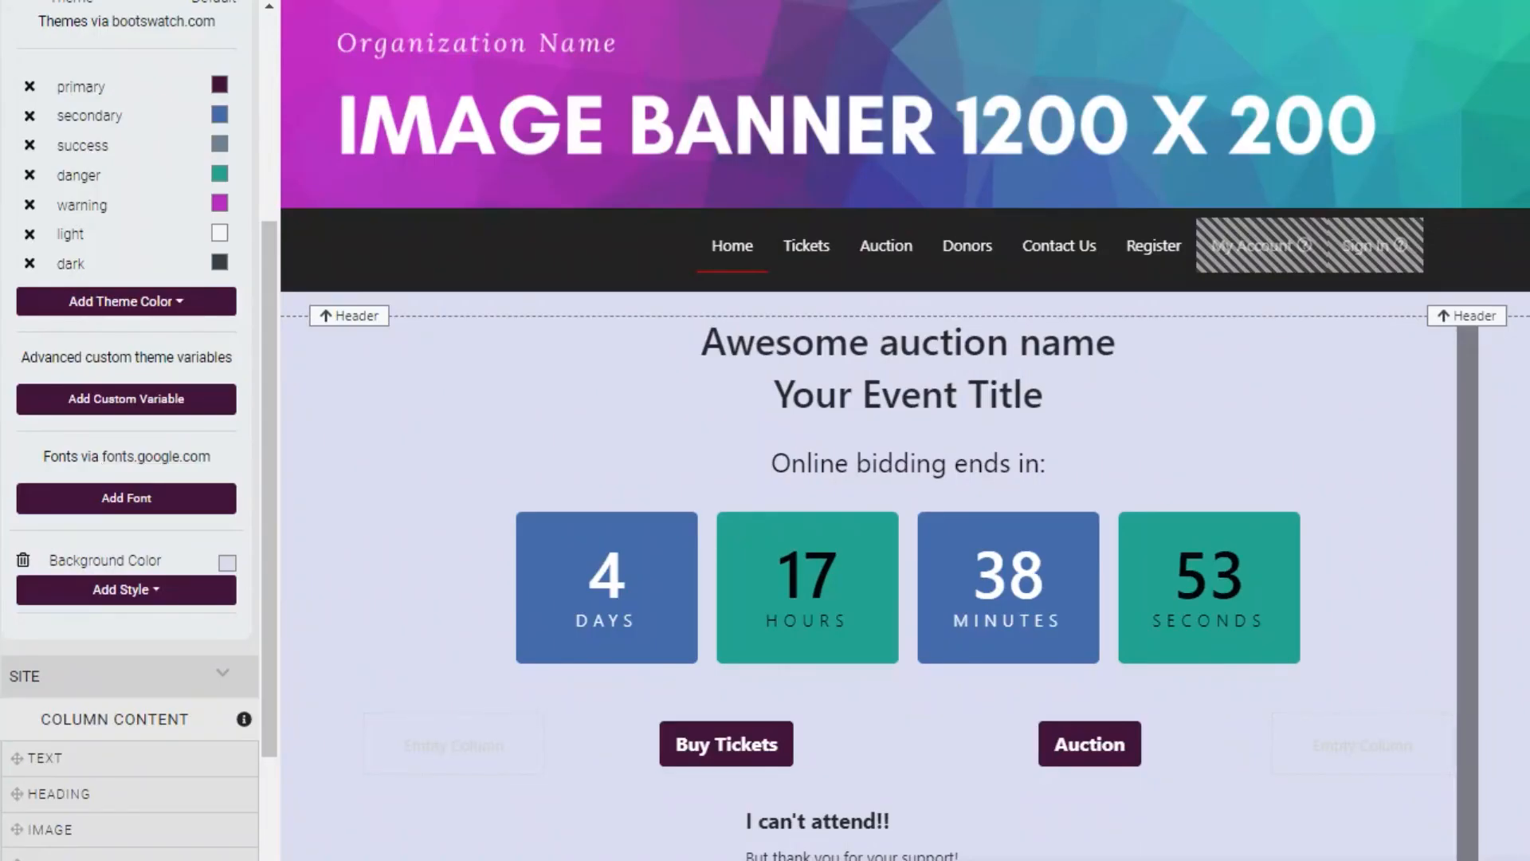
{"action": "left_click", "coordinate": [146, 496]}
{"action": "type", "text": "lora"}
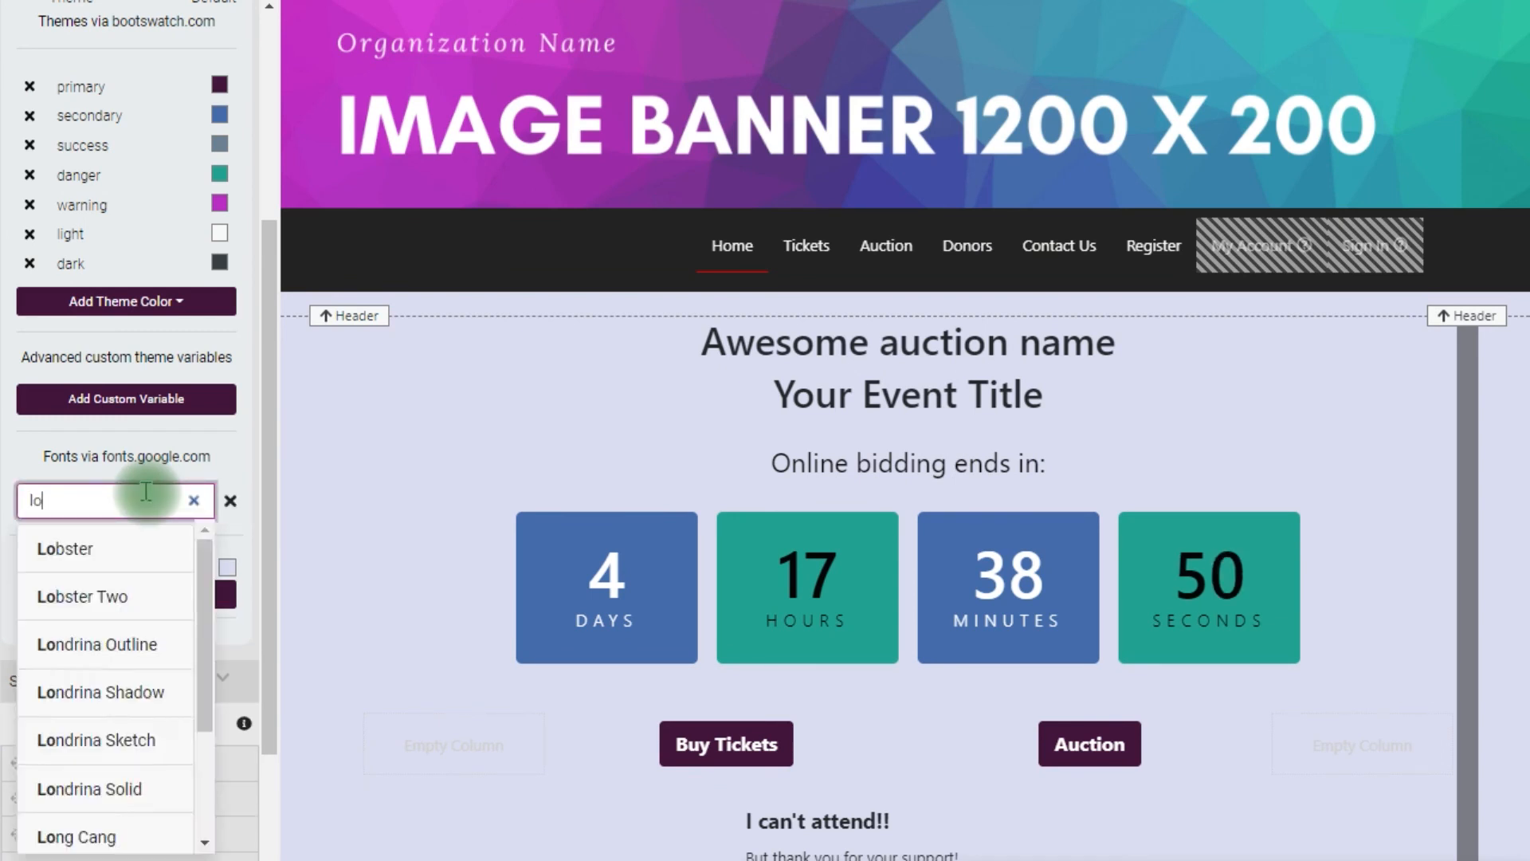
{"action": "left_click", "coordinate": [114, 548]}
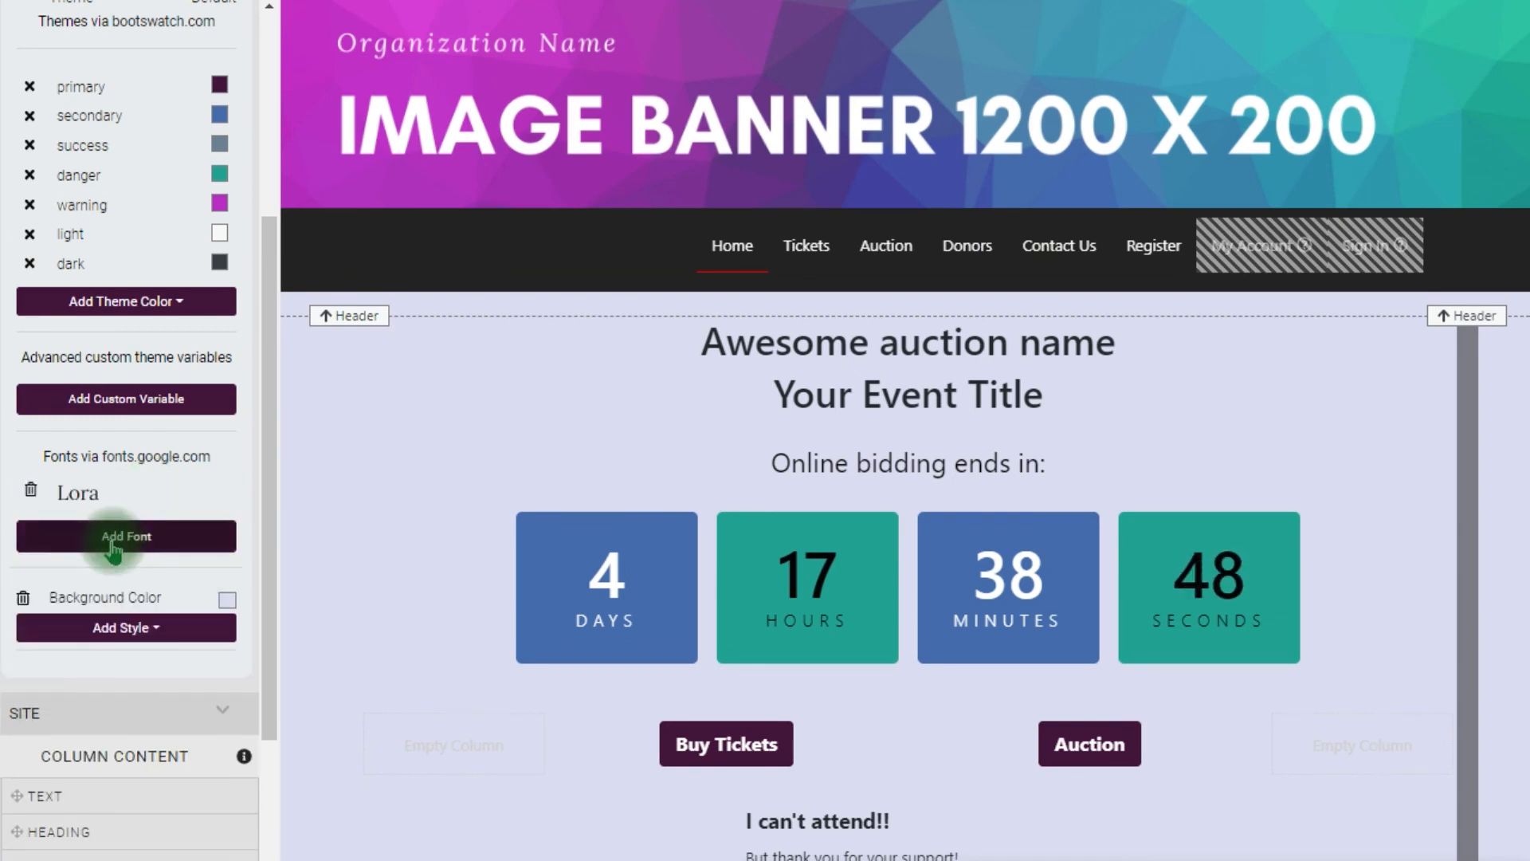
Step: Add a Font Family style to the theme and set it to Lora
{"action": "left_click", "coordinate": [124, 628]}
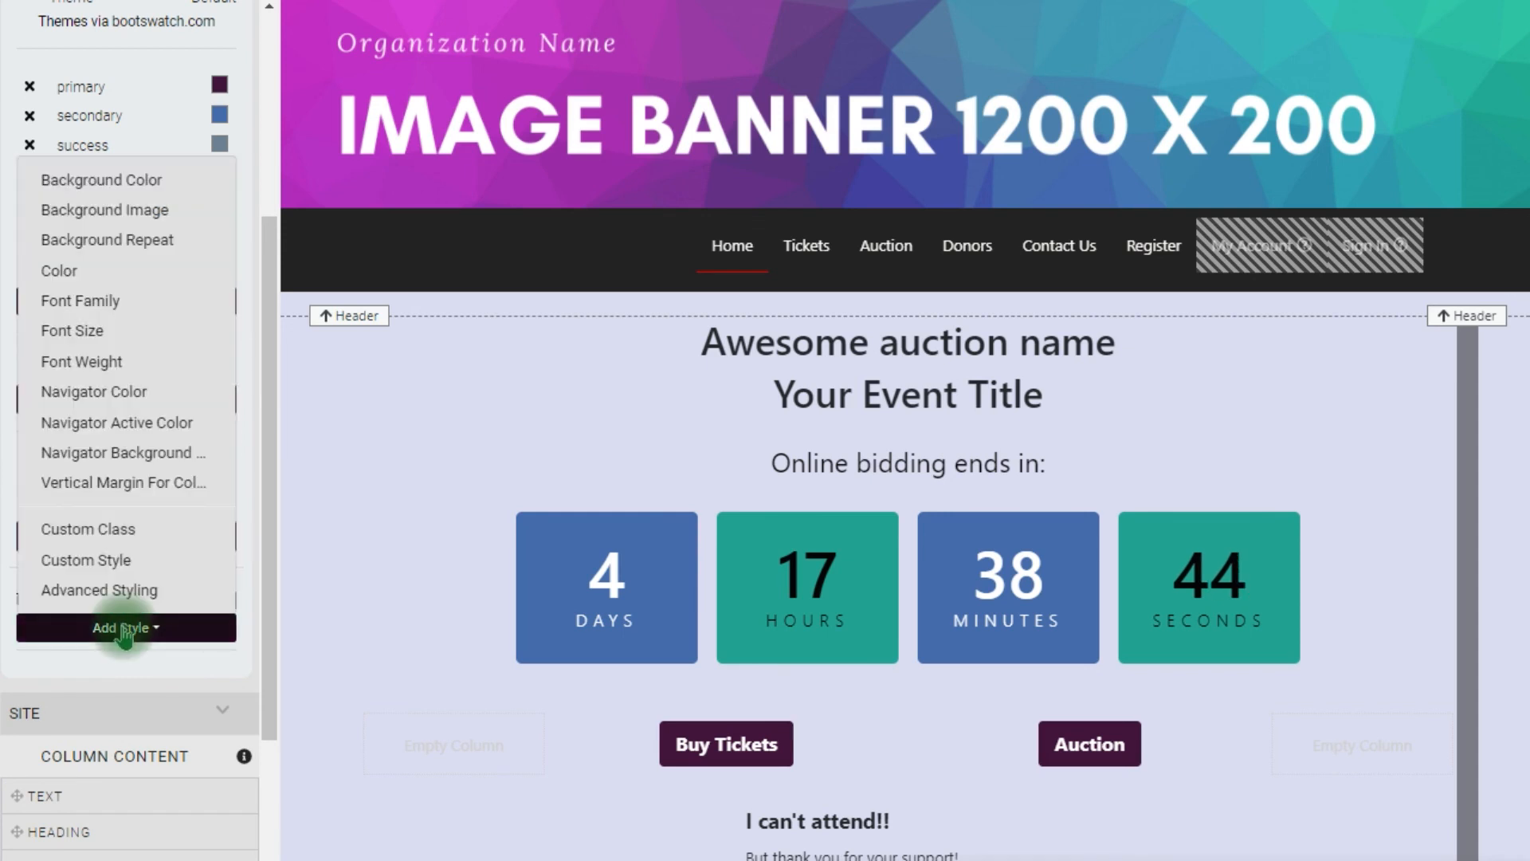
{"action": "left_click", "coordinate": [143, 301]}
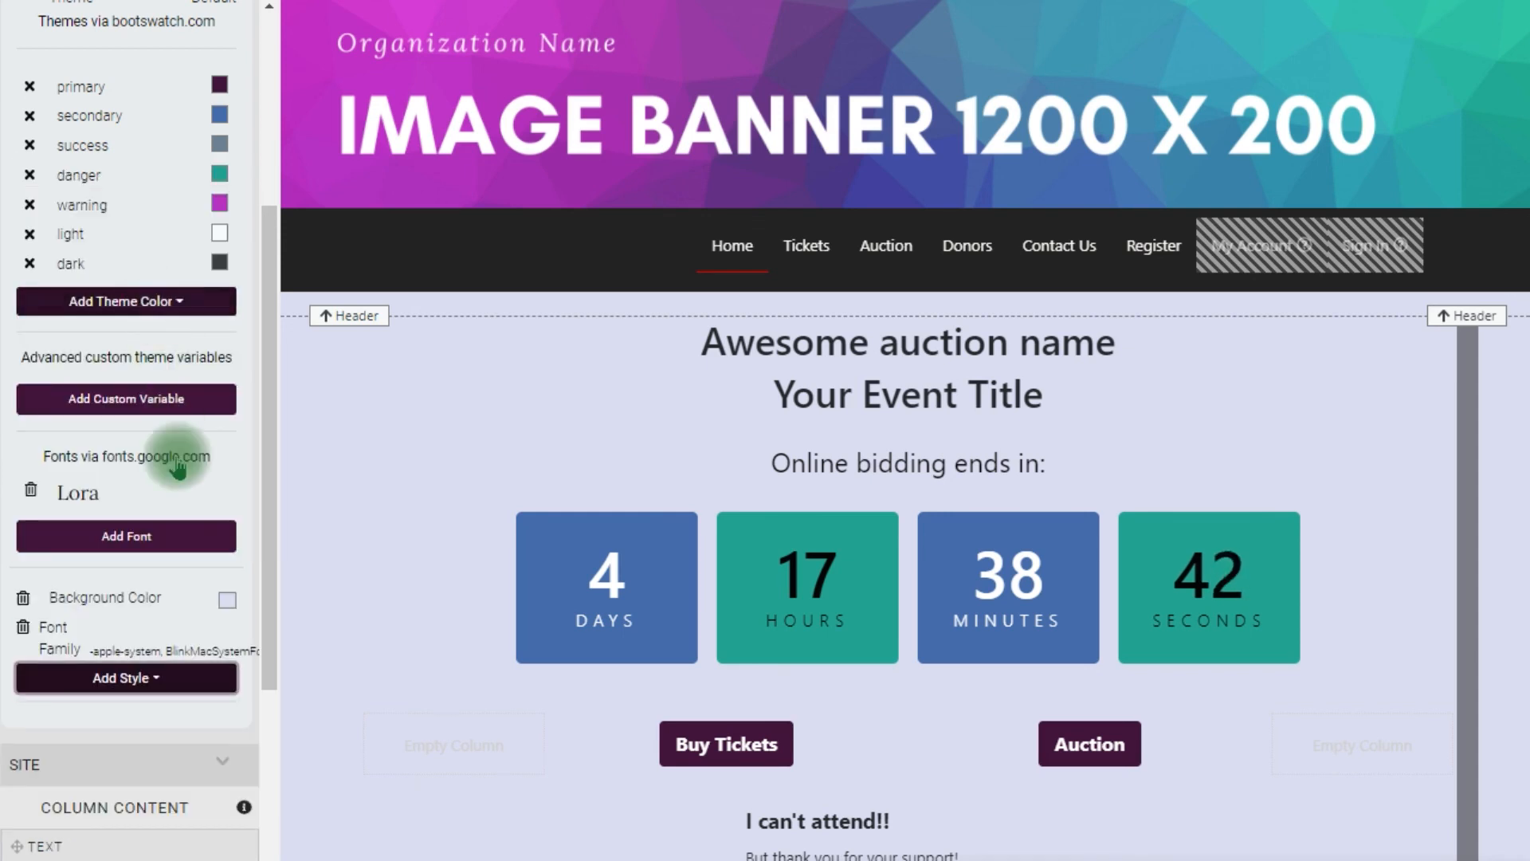
{"action": "left_click", "coordinate": [154, 651]}
{"action": "left_click", "coordinate": [159, 685]}
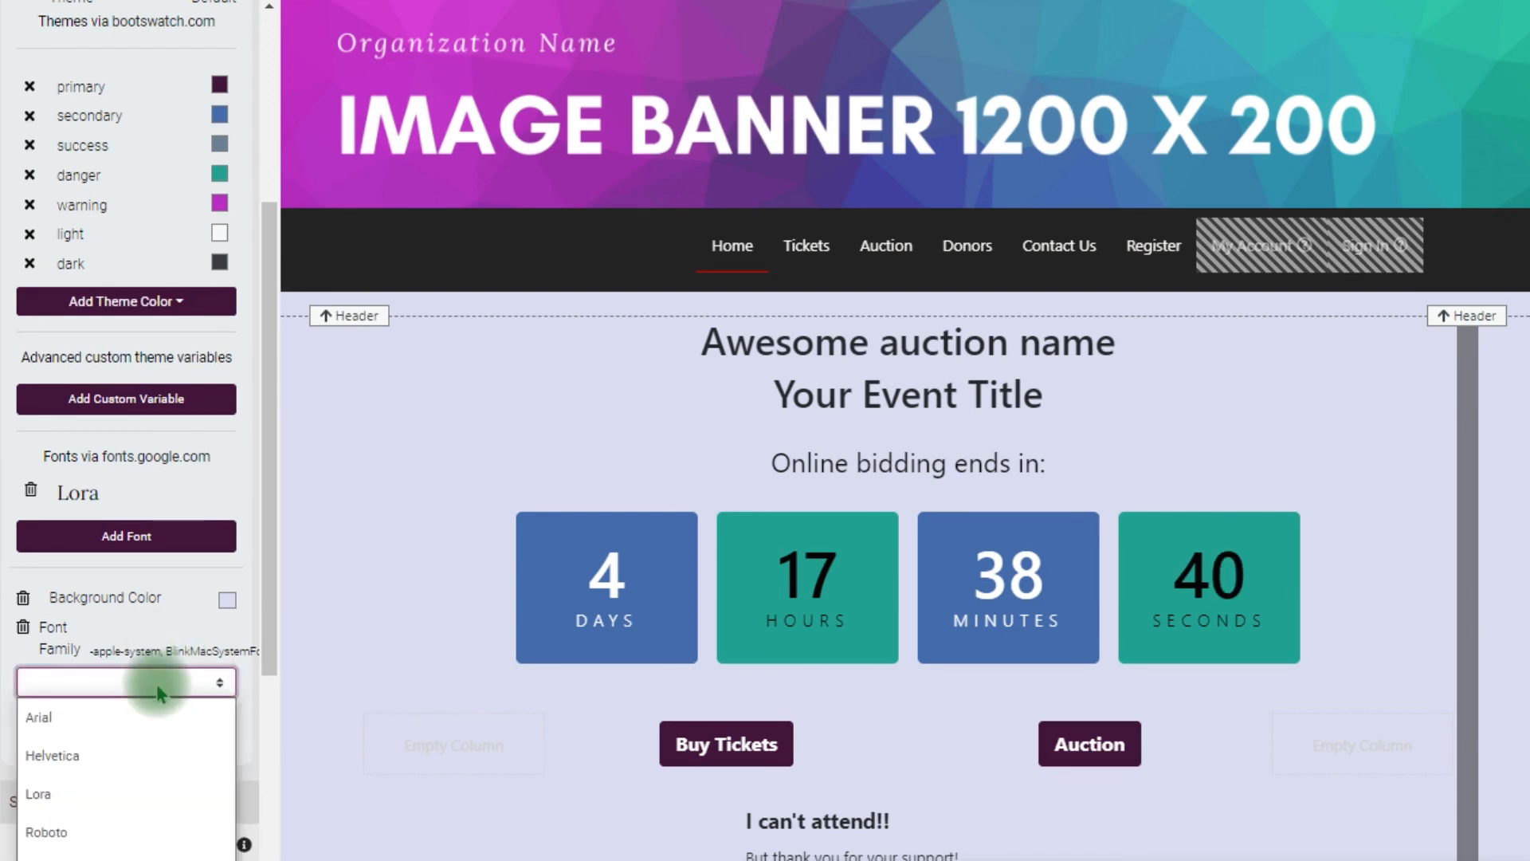
{"action": "left_click", "coordinate": [150, 793]}
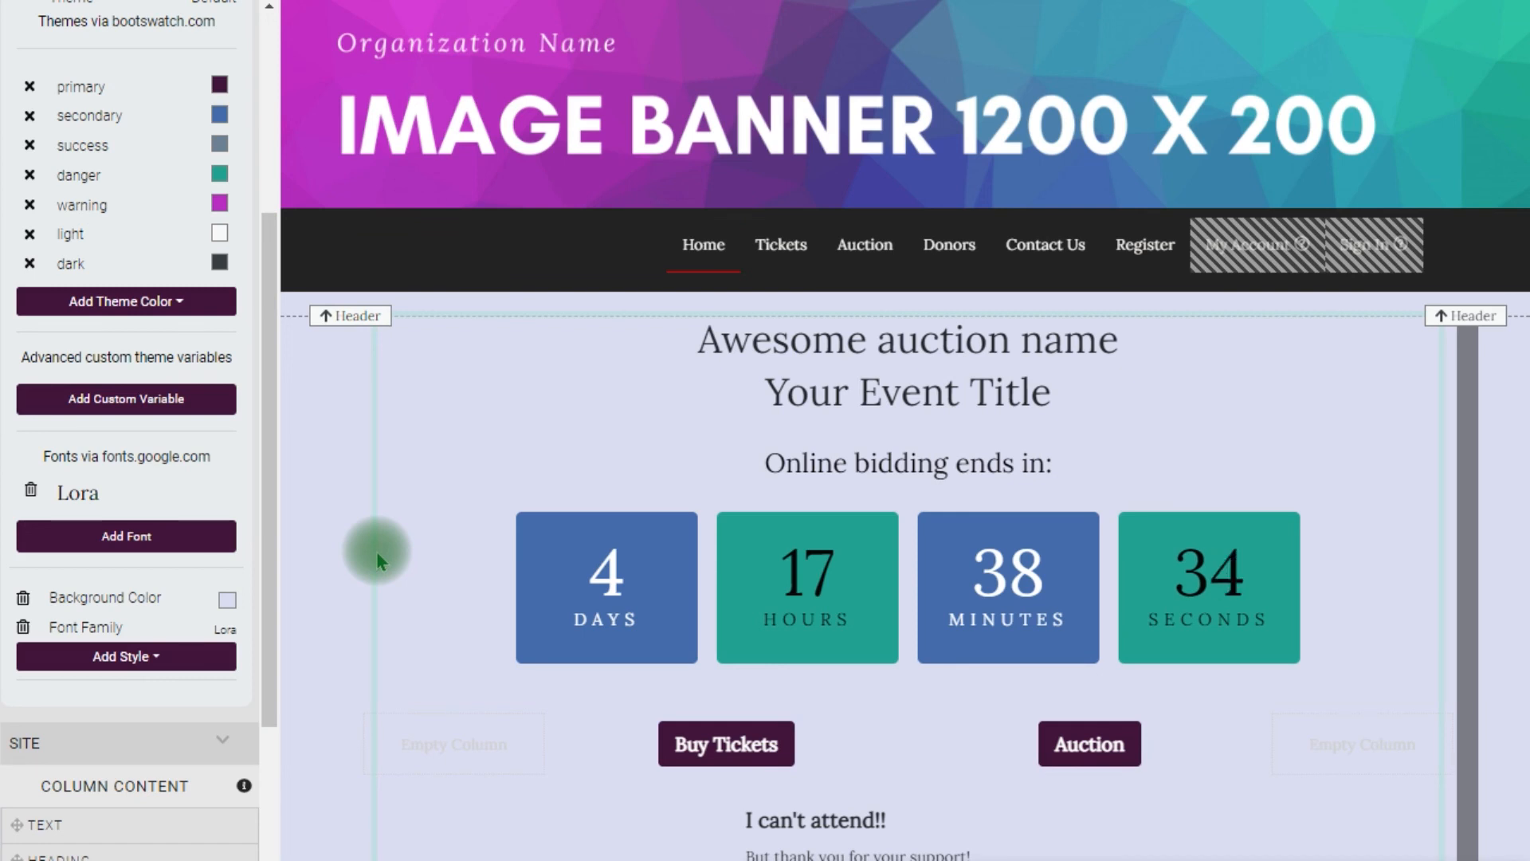
Step: Undo the theme's font family change and redo it
{"action": "left_click_drag", "start_coordinate": [266, 424], "coordinate": [268, 211]}
{"action": "left_click", "coordinate": [18, 104]}
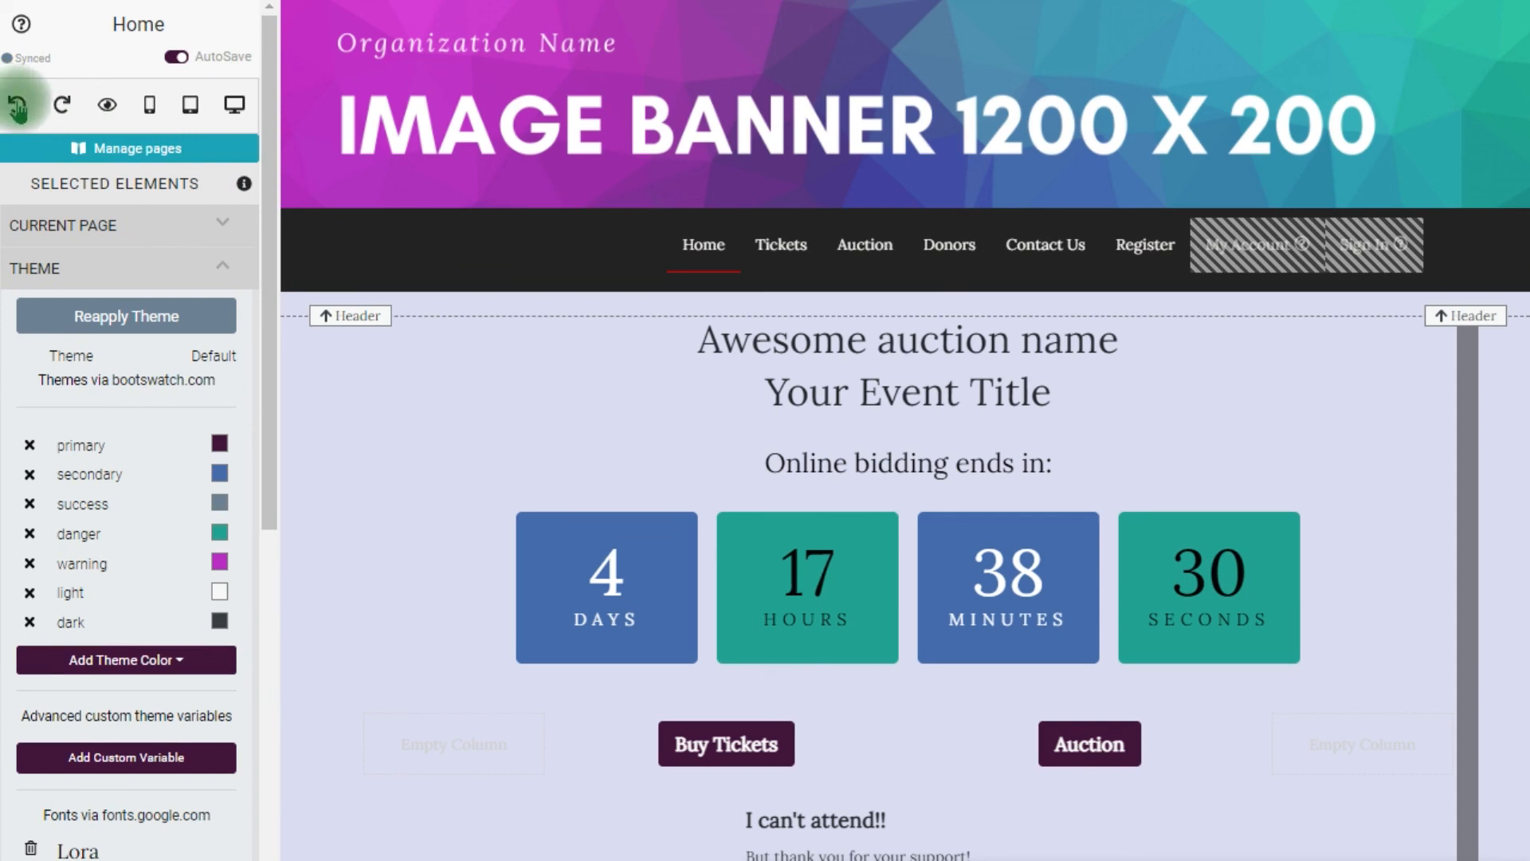
{"action": "left_click", "coordinate": [61, 106]}
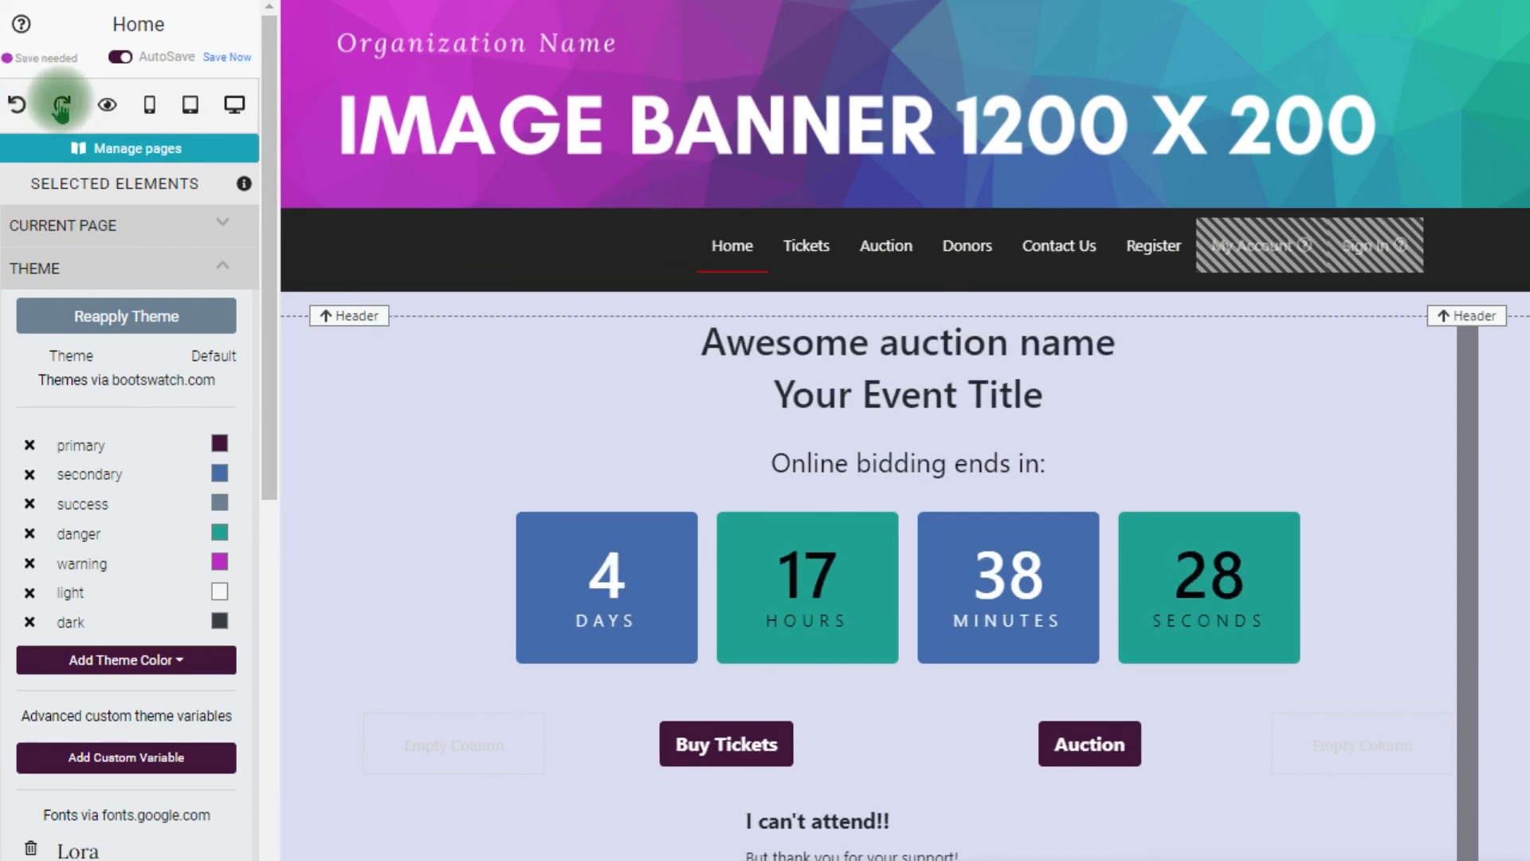
{"action": "left_click", "coordinate": [61, 106]}
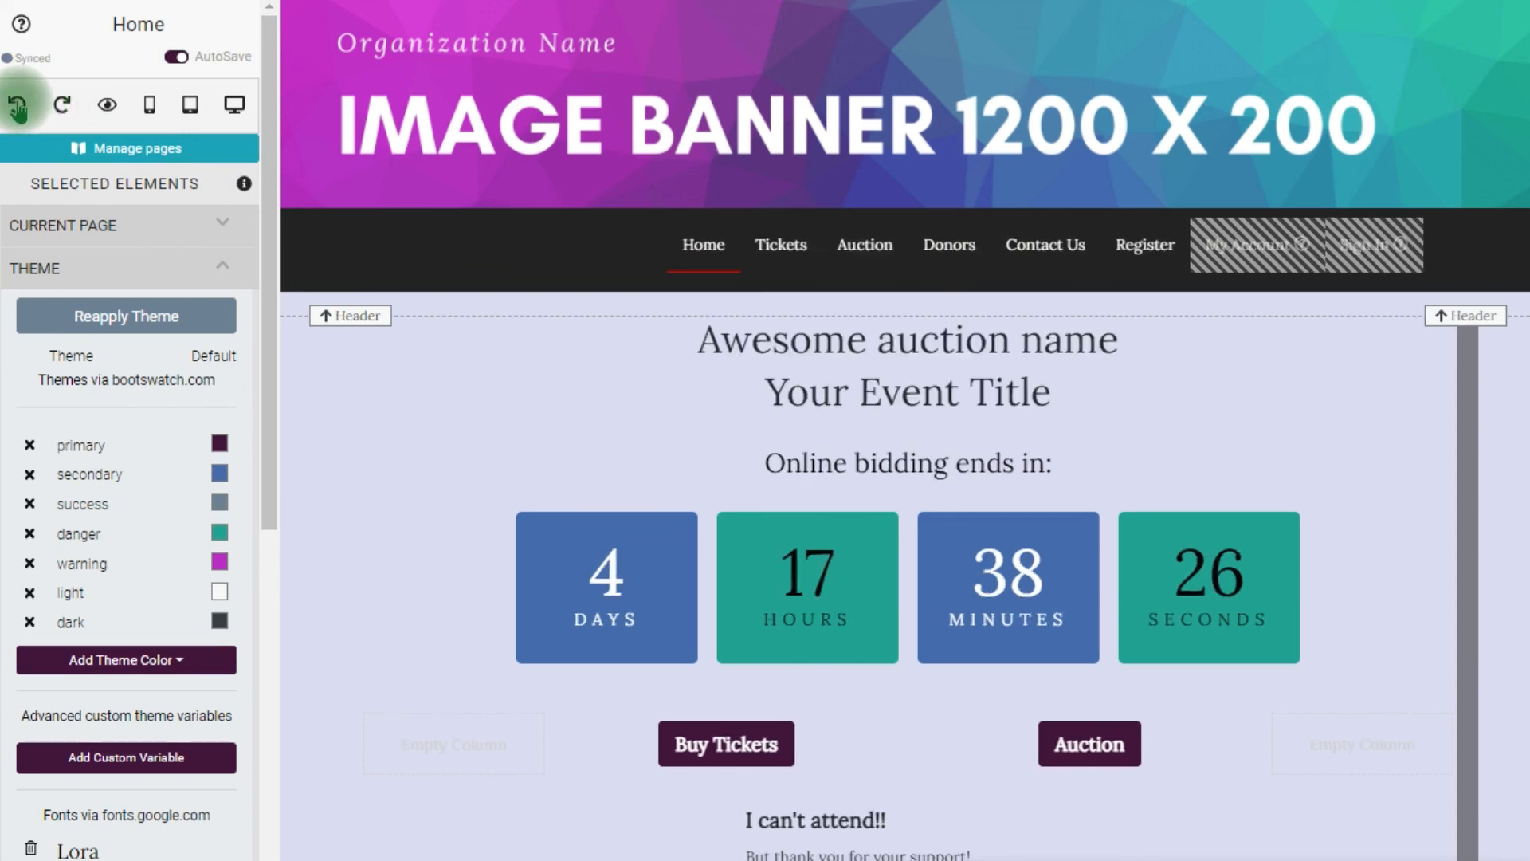